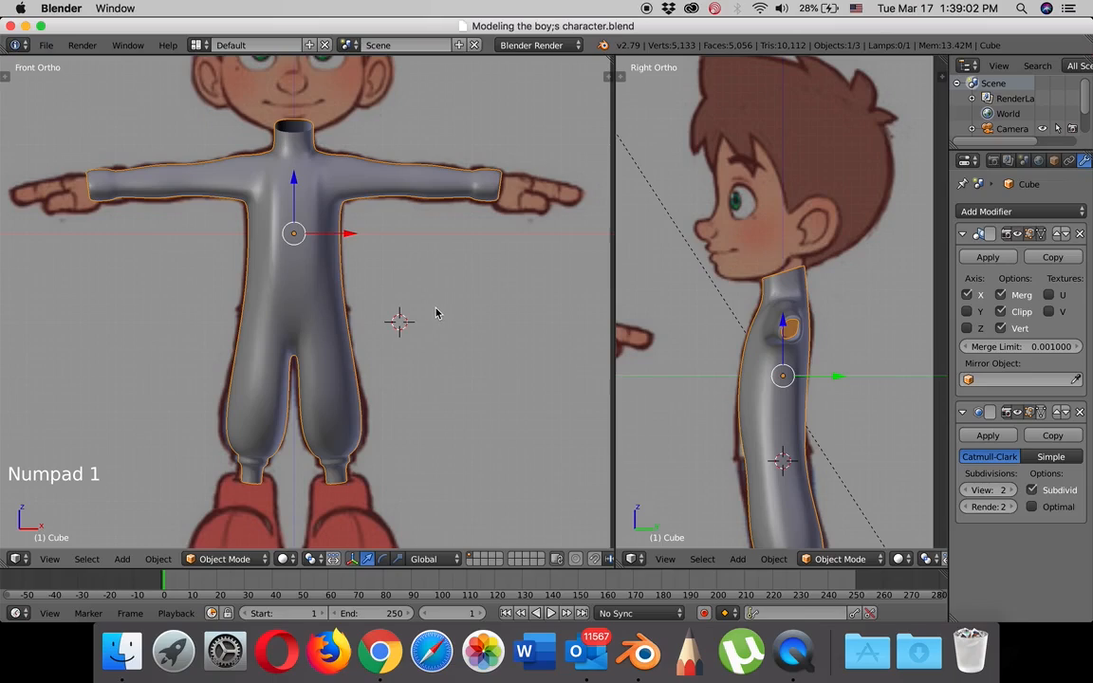
scroll(437, 313, down, 2)
scroll(436, 313, up, 1)
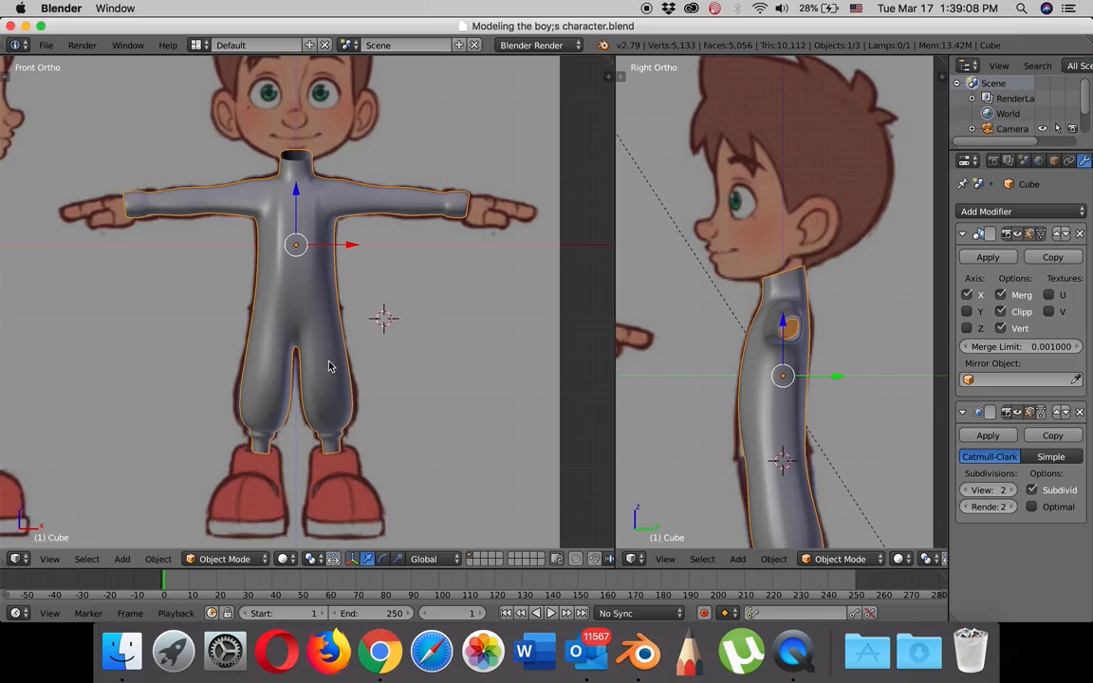
scroll(405, 404, up, 1)
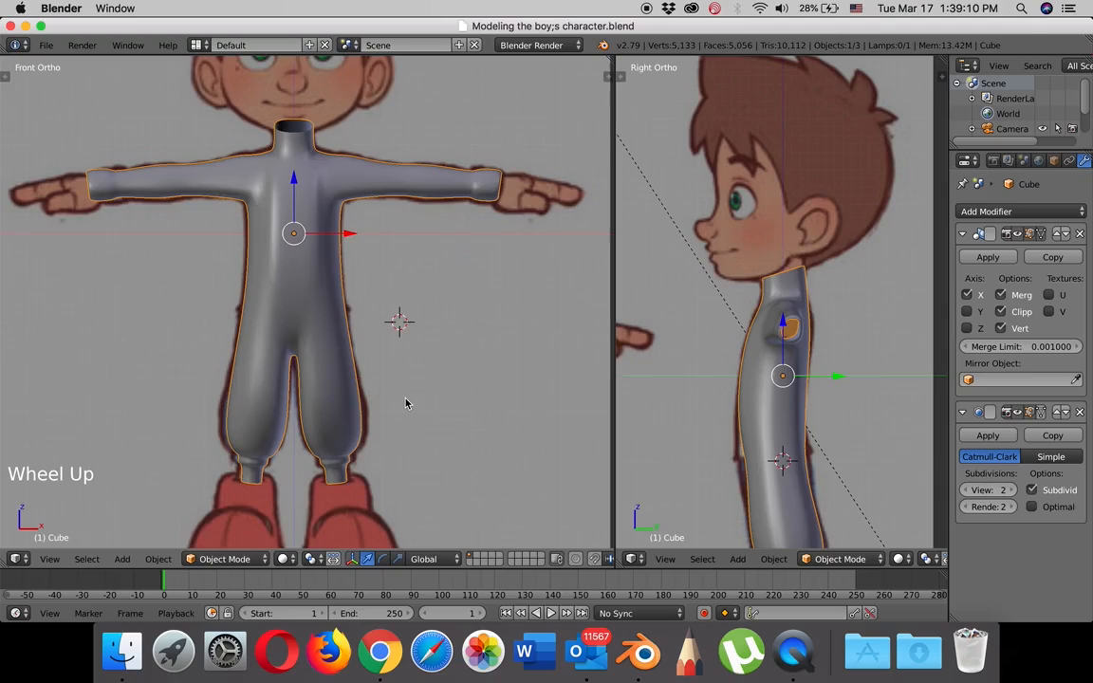
scroll(405, 403, down, 1)
shift+middle_drag(394, 406, 423, 275)
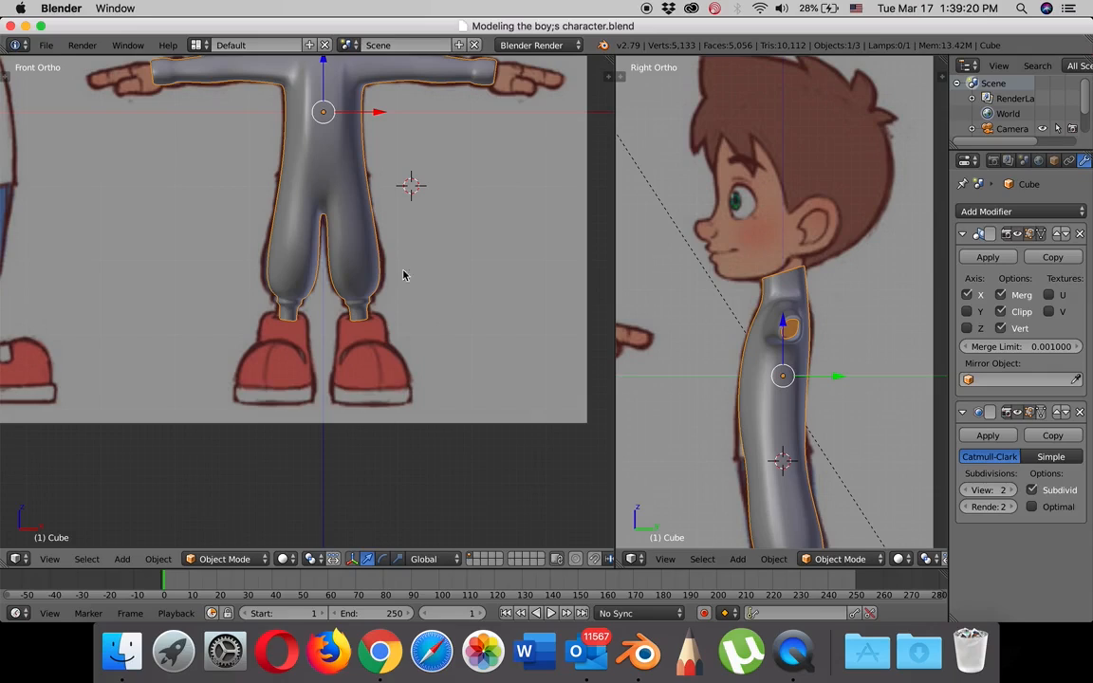
shift+middle_drag(420, 198, 422, 290)
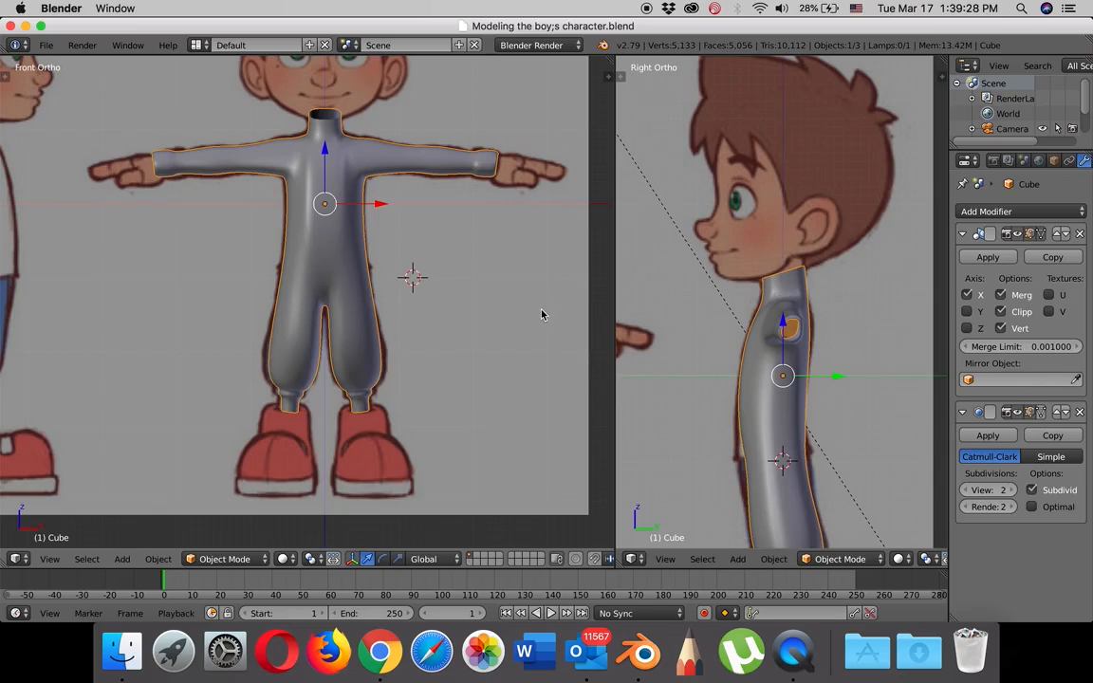
Enable Matcap shading in the front view and choose the matte dark red material.
key(n)
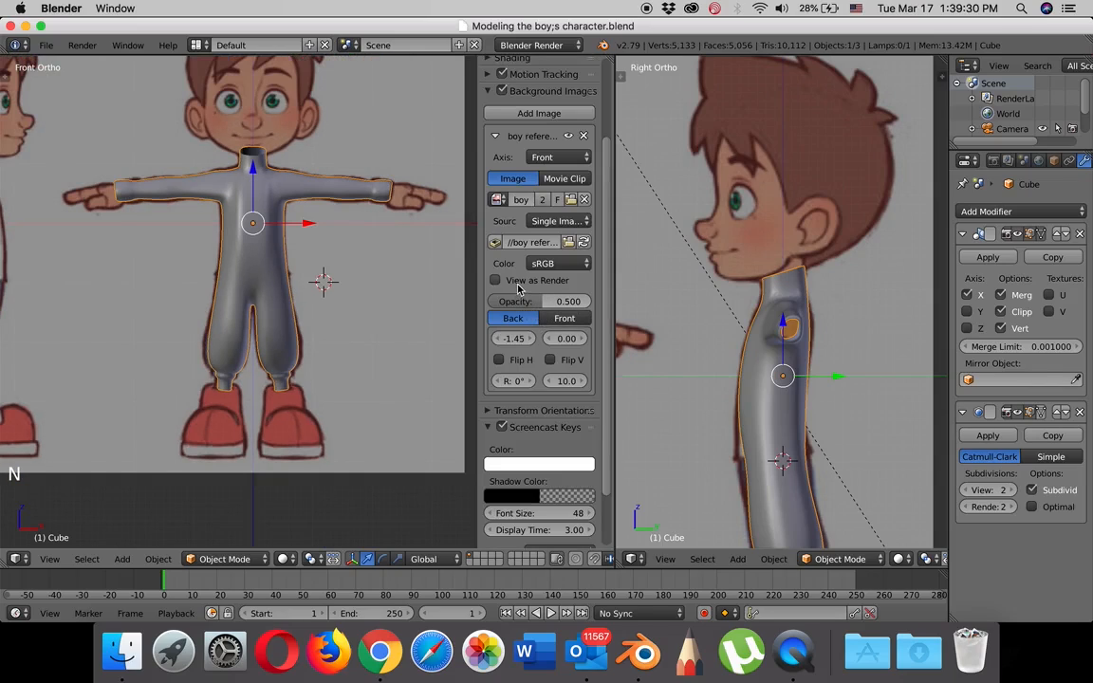
scroll(518, 289, up, 18)
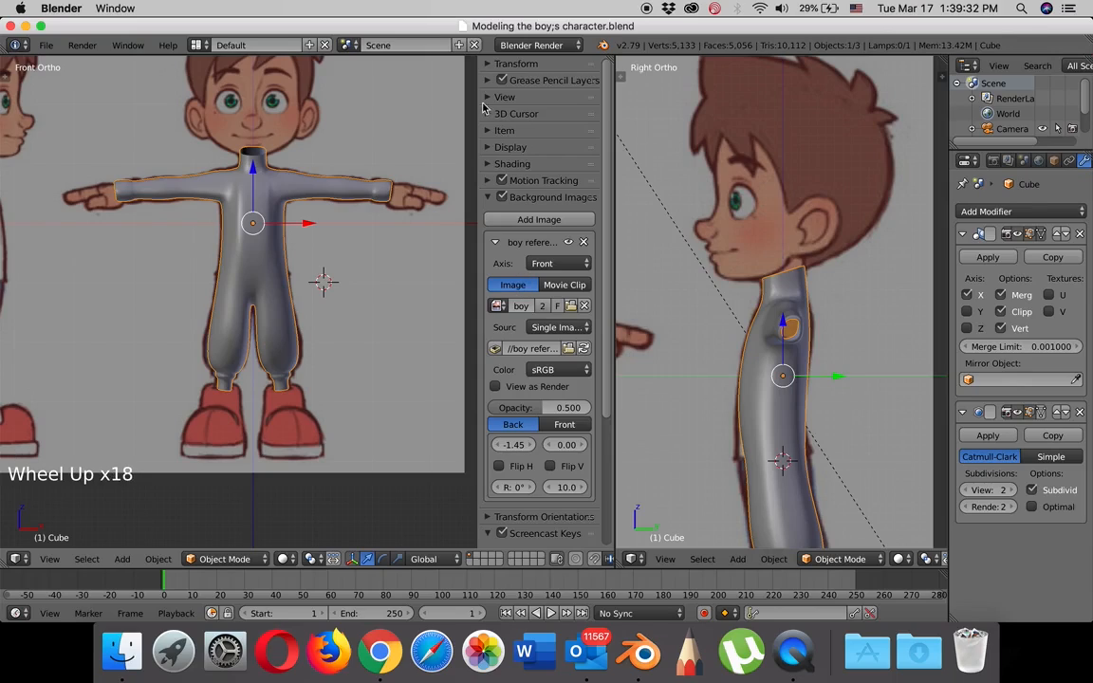
click(489, 166)
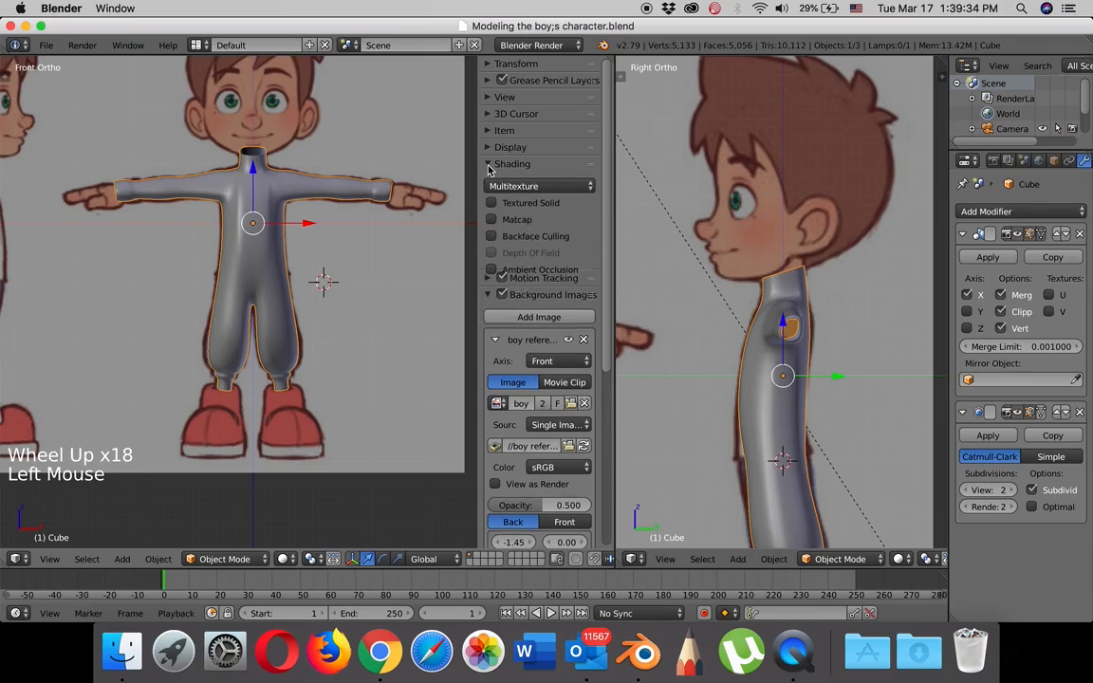
click(492, 220)
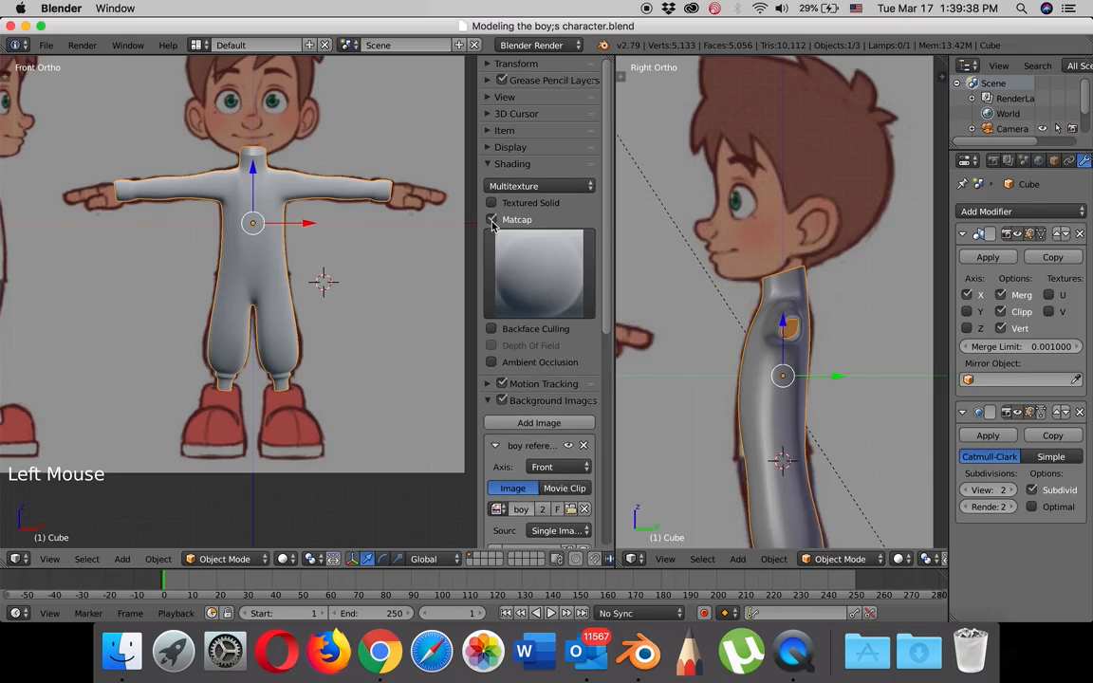
click(536, 275)
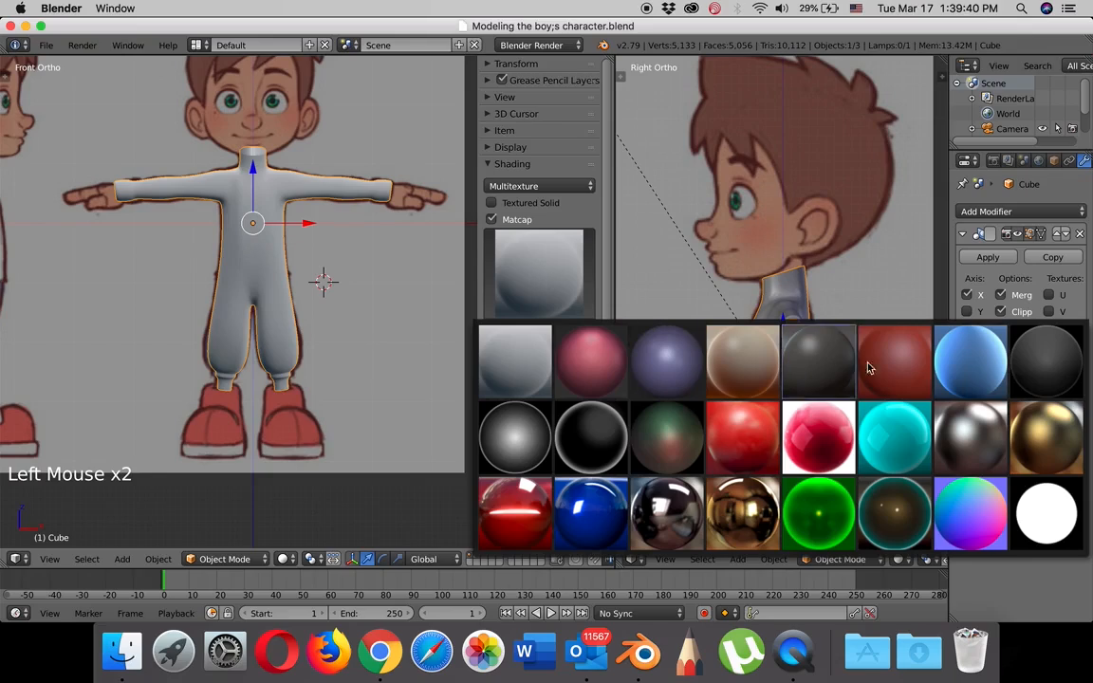
click(896, 372)
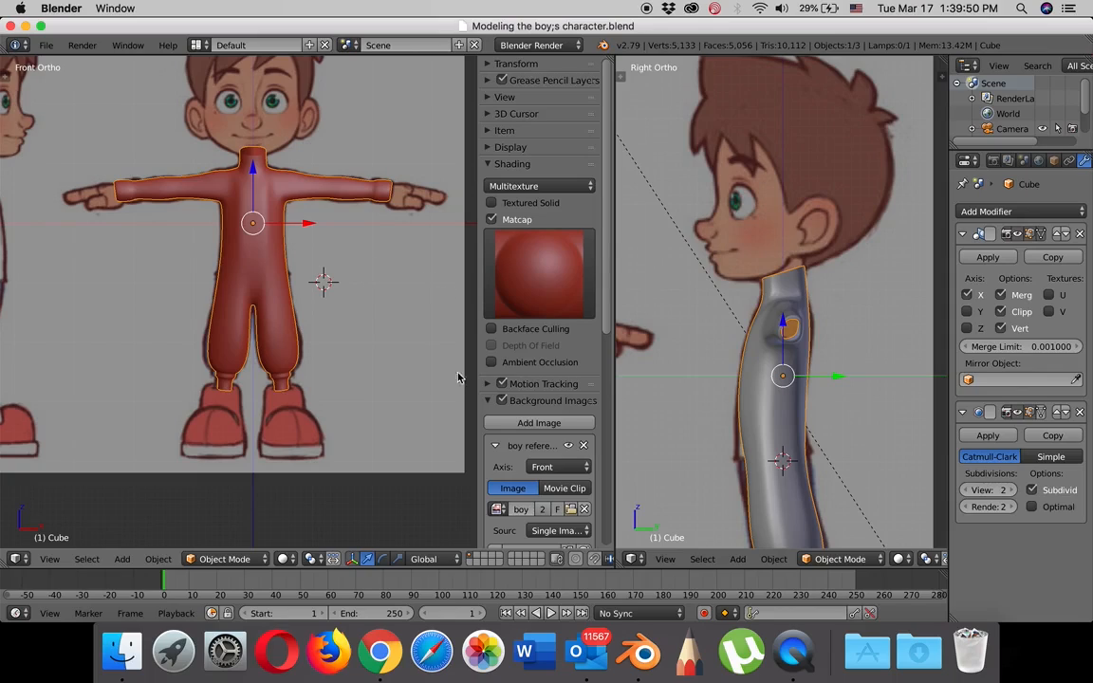
key(n)
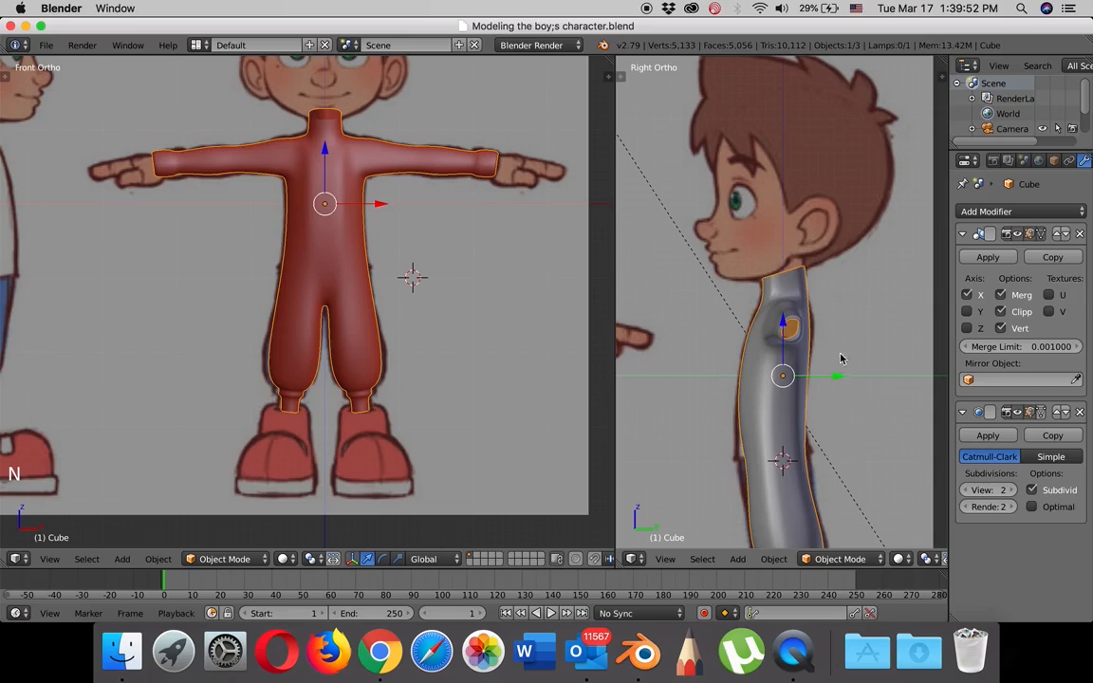
Apply the same matte dark red Matcap shading in the right side view.
key(n)
scroll(874, 270, up, 13)
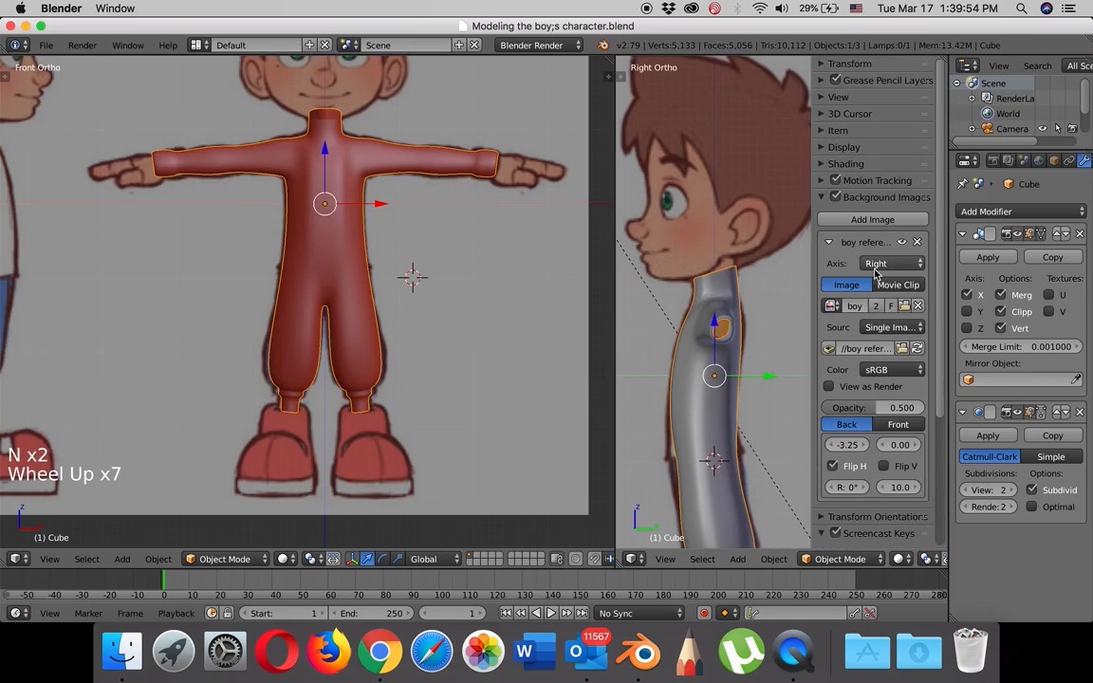
scroll(875, 270, up, 2)
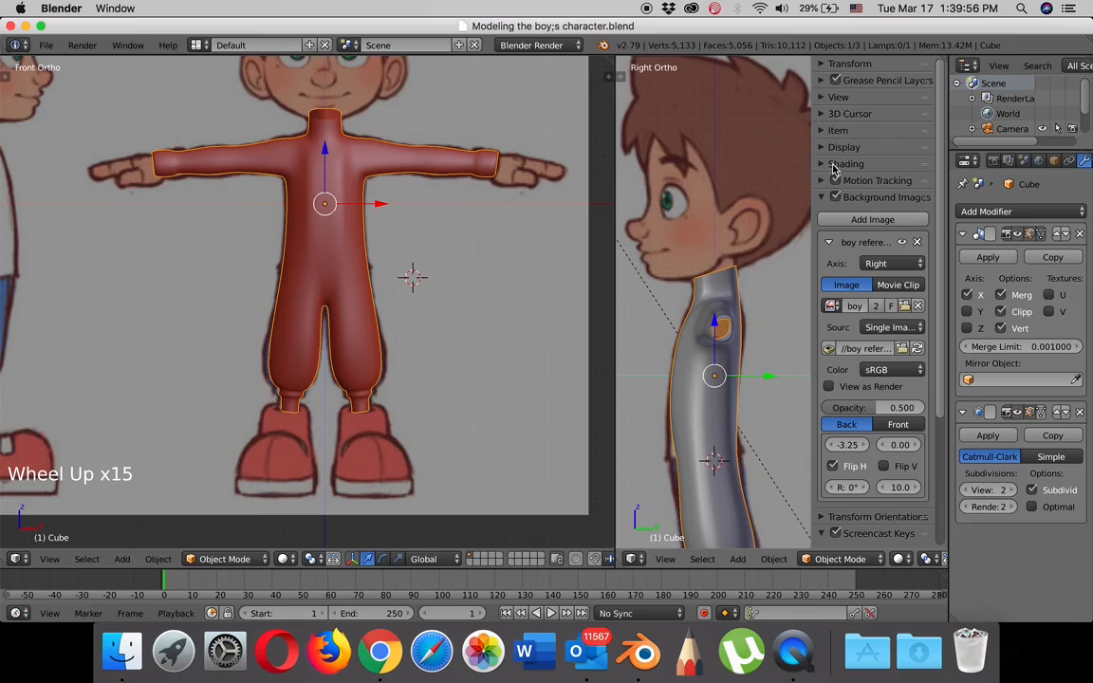
click(822, 164)
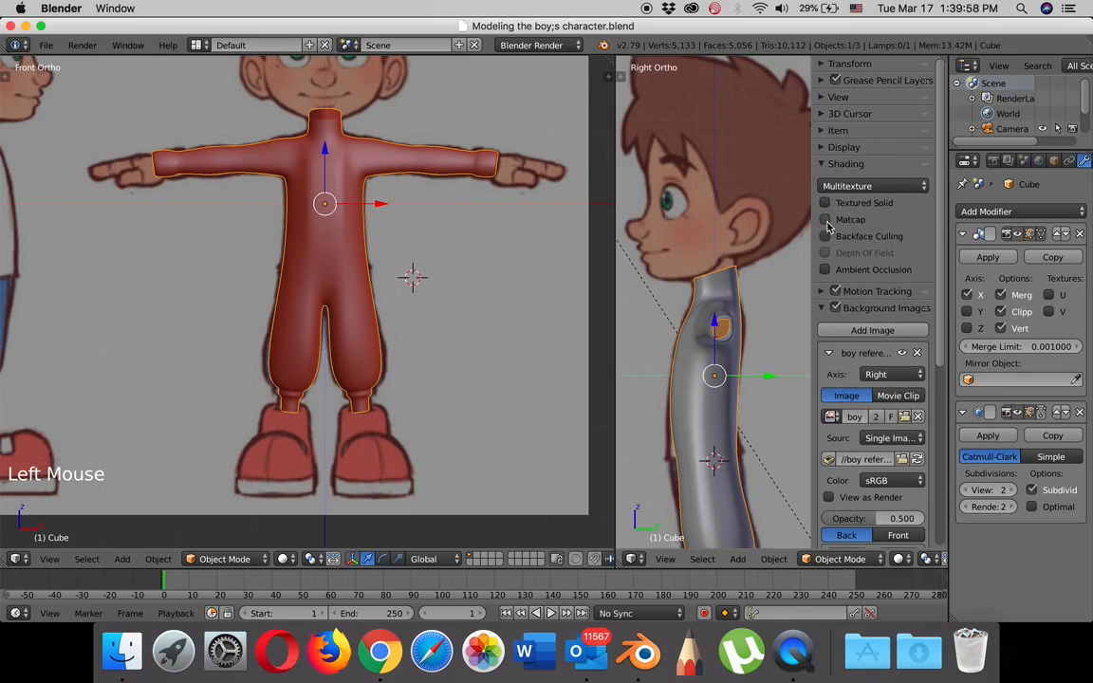
click(826, 219)
click(881, 277)
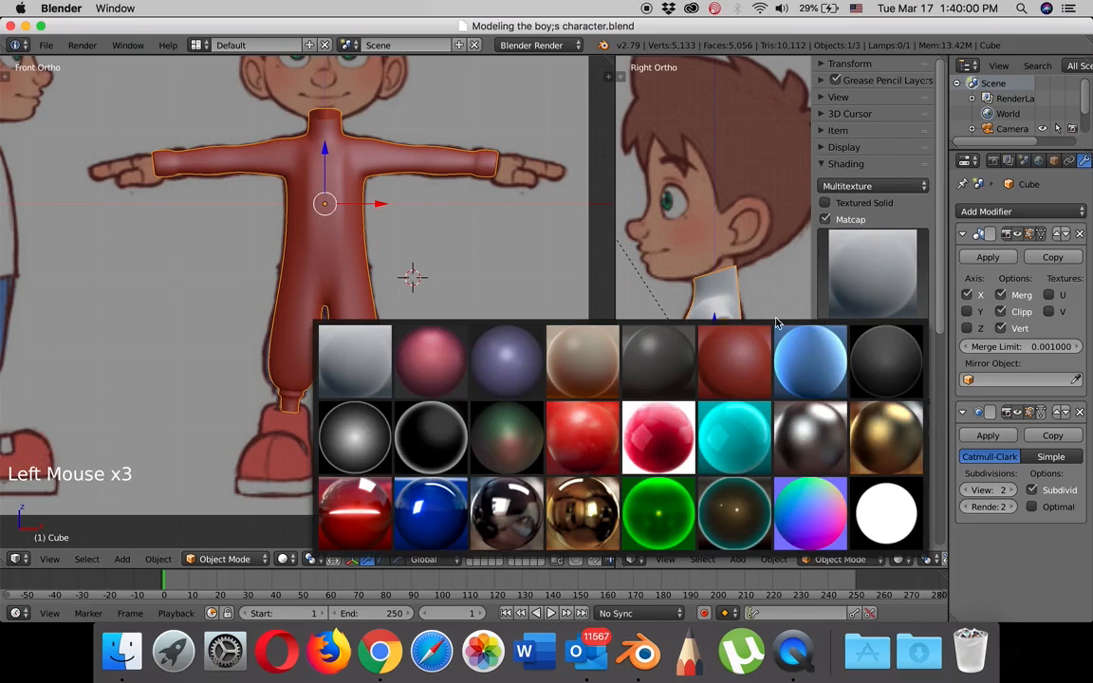
click(735, 359)
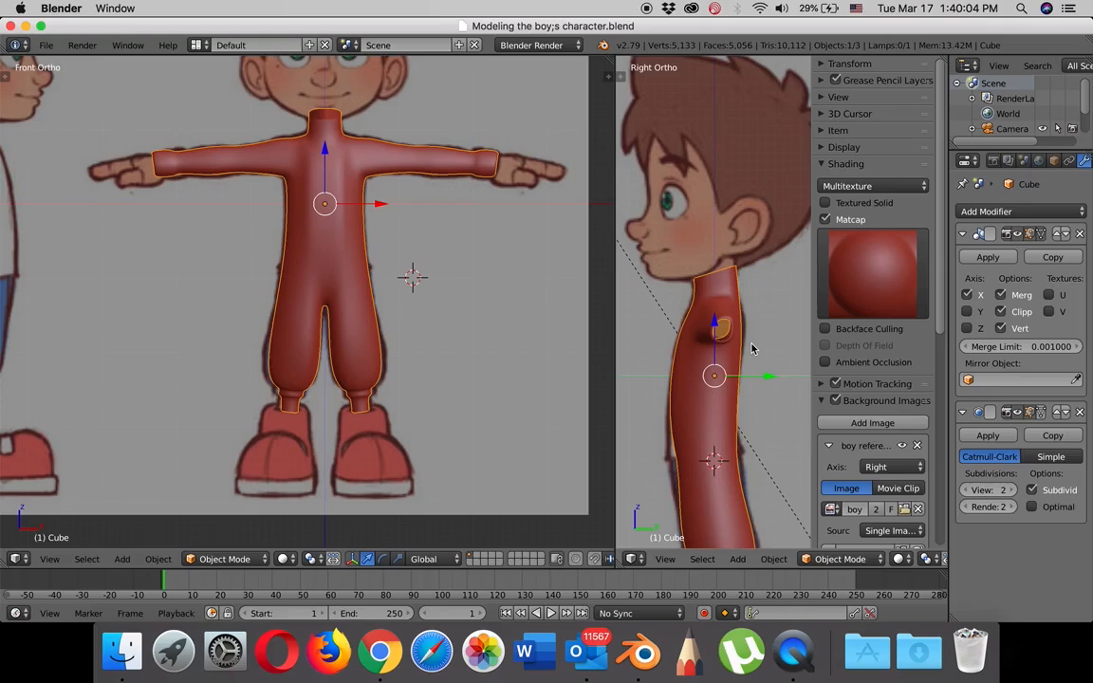
key(n)
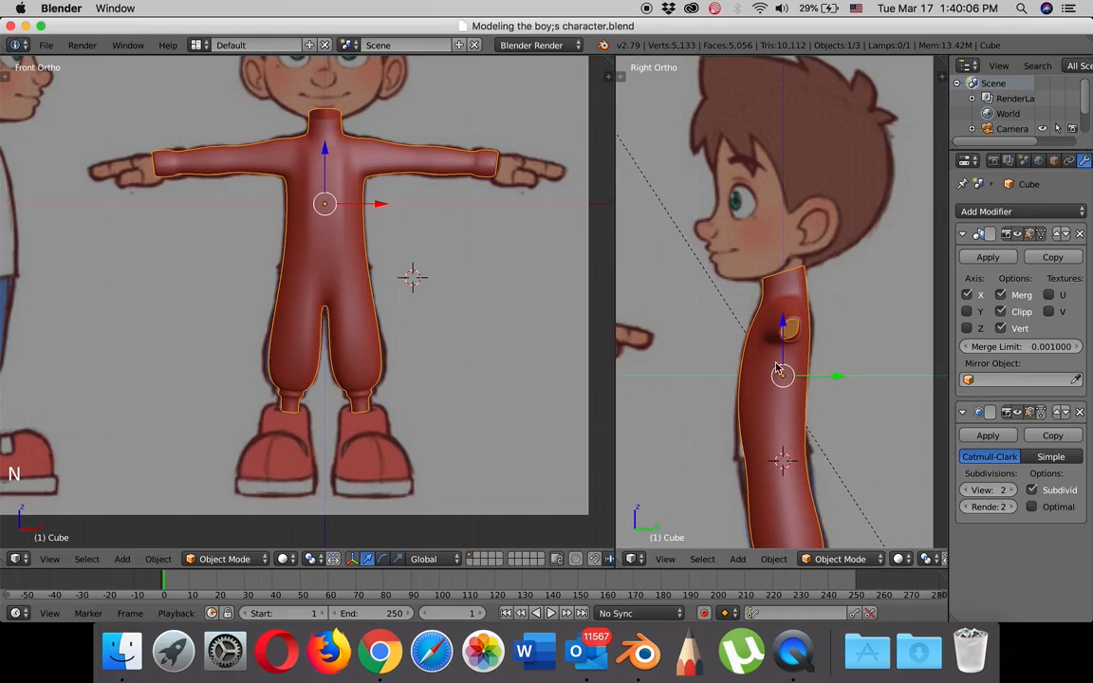
In Edit Mode, select the open edge loop at the bottom of the leg and move it slightly down into the shoe.
scroll(384, 311, up, 3)
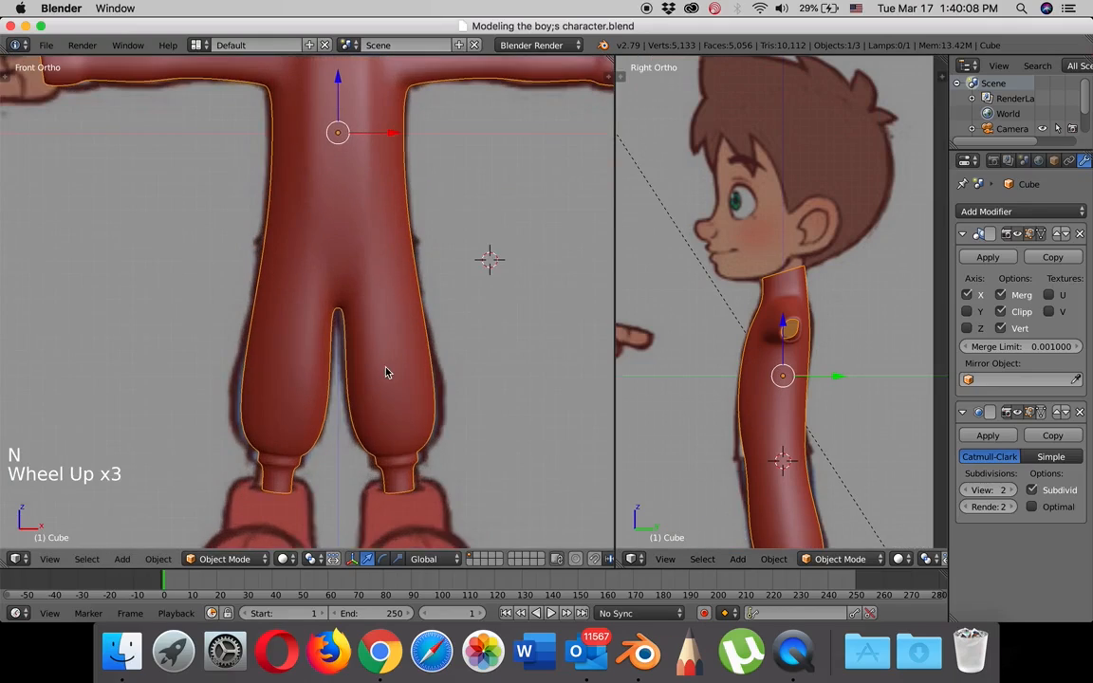
key(Tab)
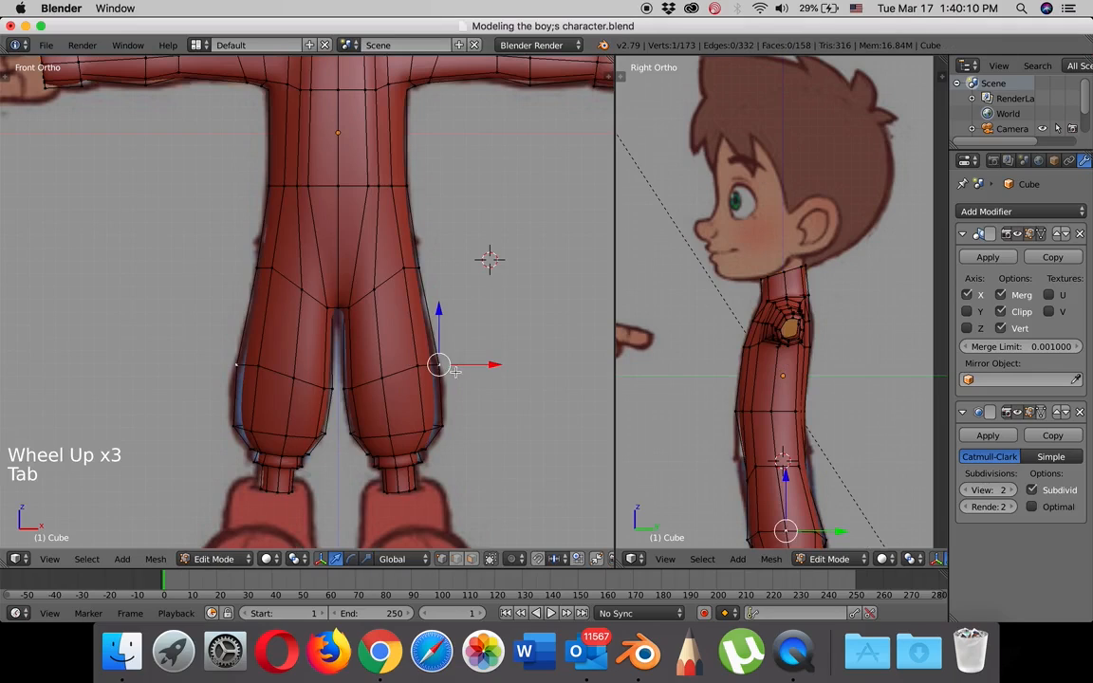
shift+middle_drag(459, 347, 444, 165)
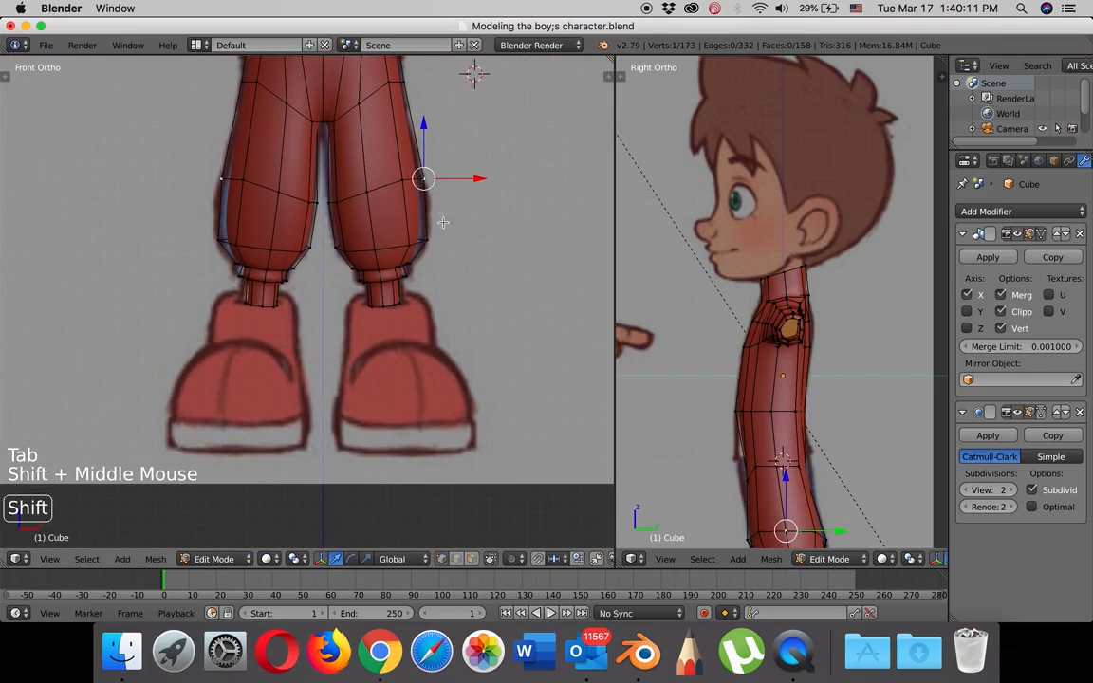
right_click(402, 302)
alt+right_click(399, 303)
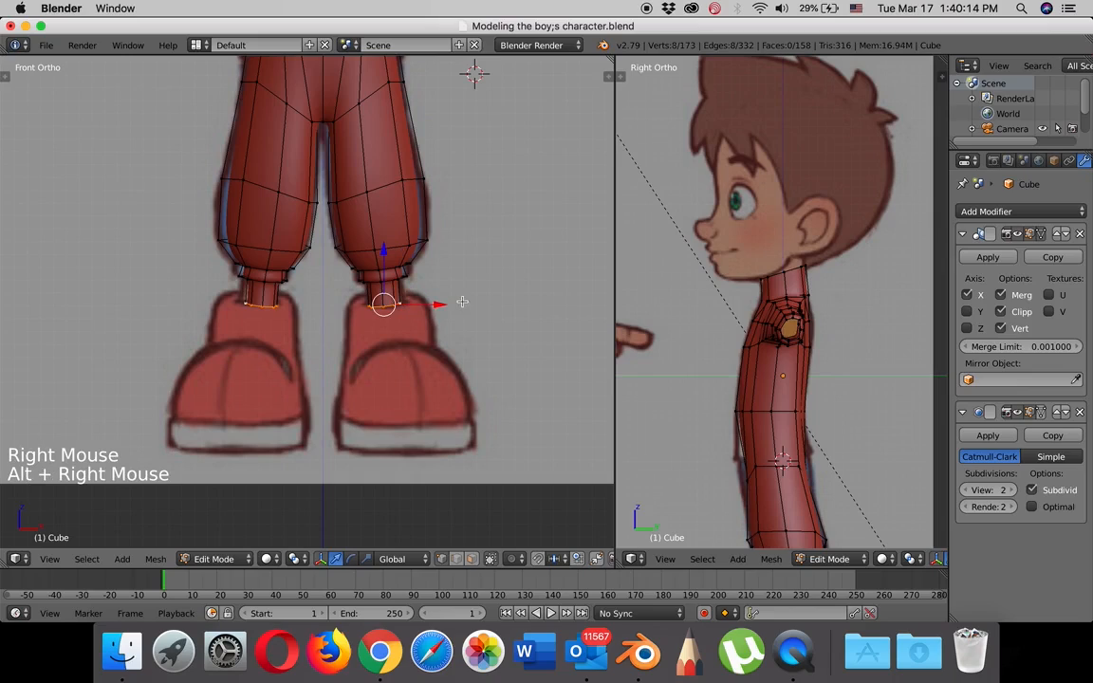
scroll(470, 303, up, 3)
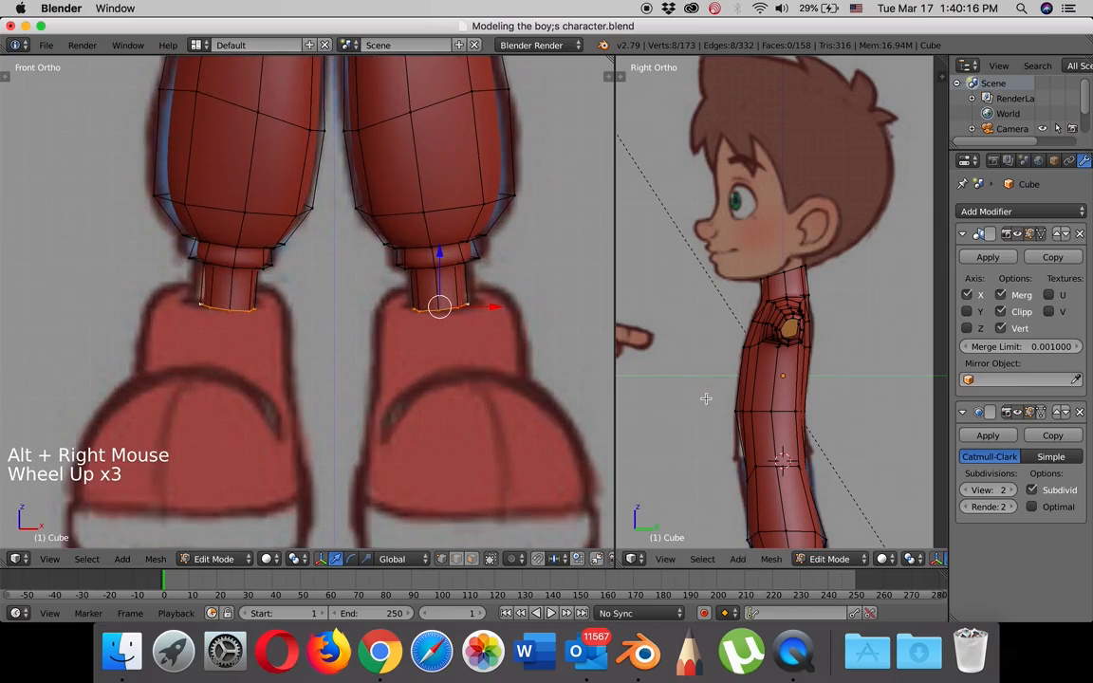
scroll(743, 420, up, 2)
shift+middle_drag(750, 442, 723, 162)
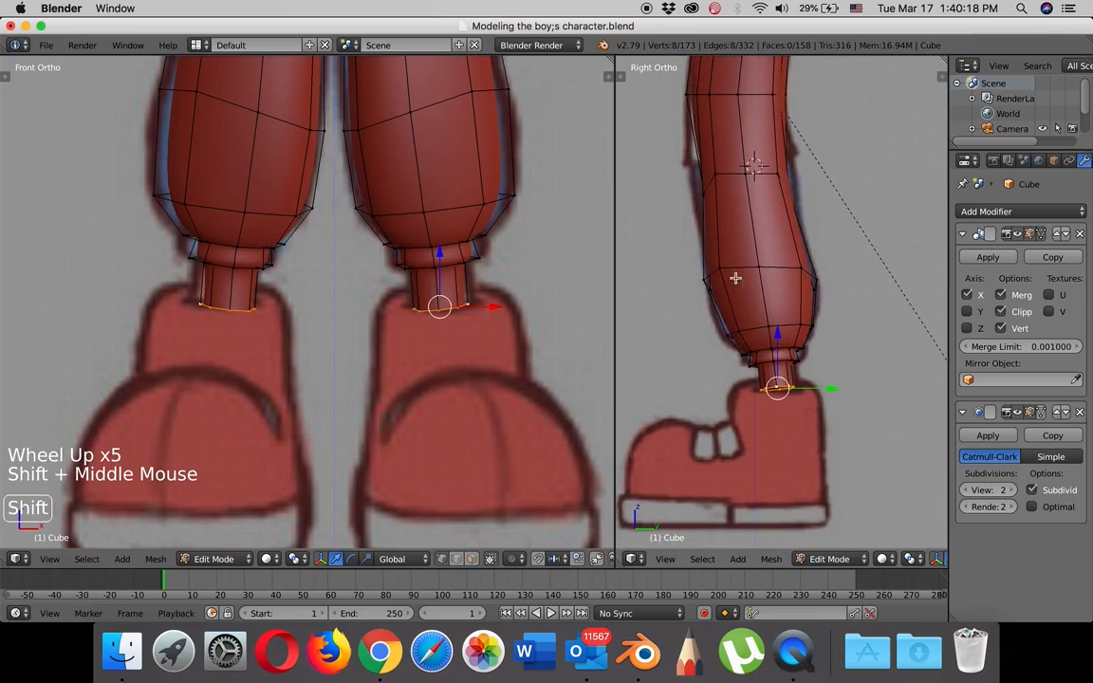
shift+middle_drag(735, 278, 741, 236)
scroll(754, 187, up, 2)
drag(801, 213, 802, 235)
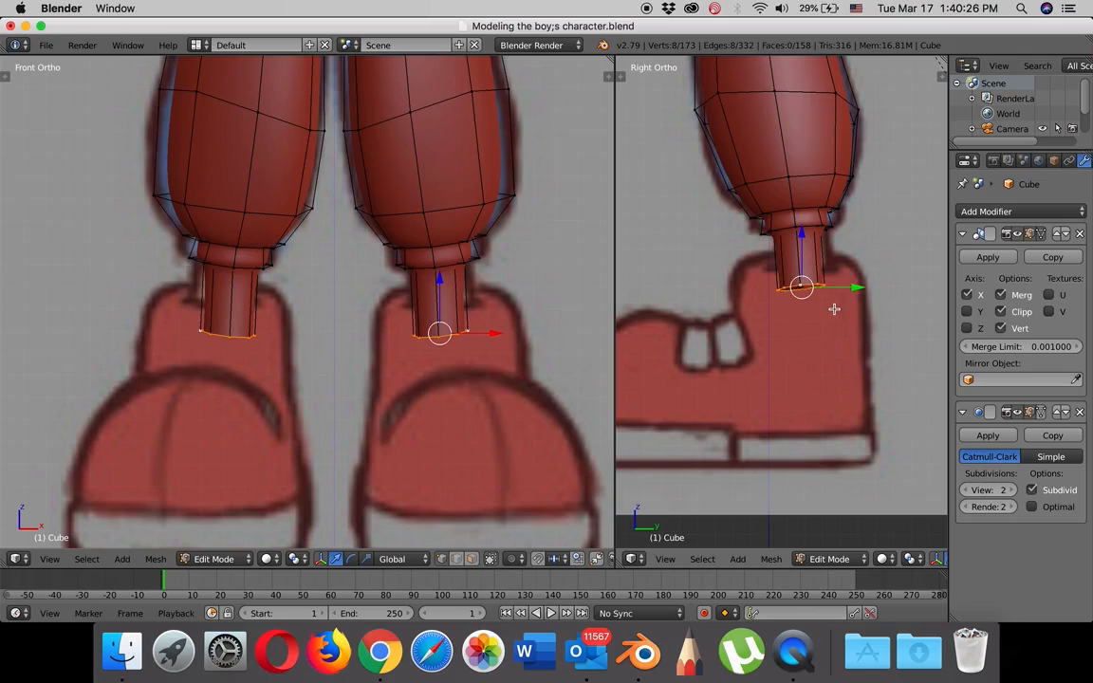
Extrude the ankle loop outward, scaled about 1.55 times, and extrude the new ring straight up about 0.12 units.
key(e)
key(s)
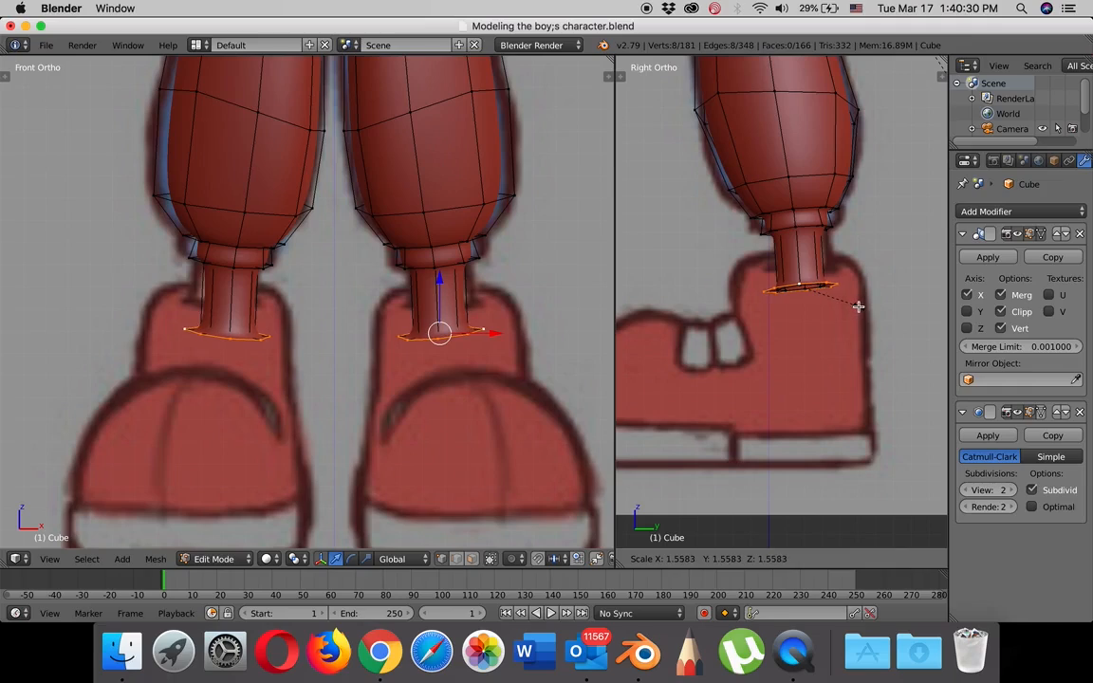
click(854, 306)
key(e)
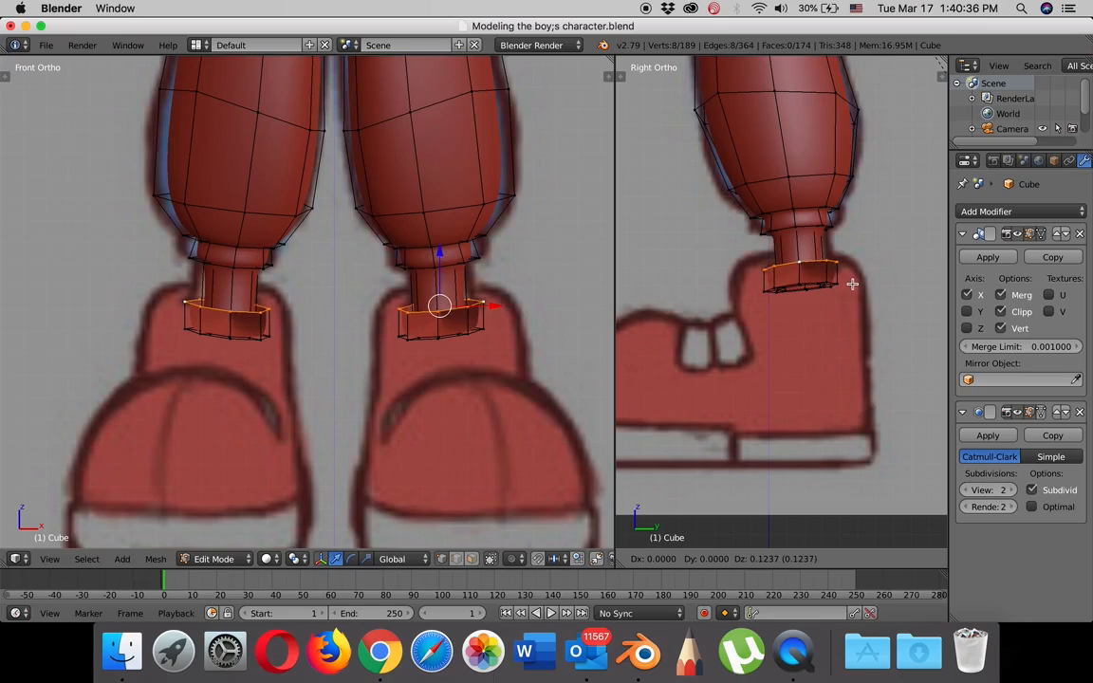
click(852, 284)
Disable the Subdivision Surface modifier's display in Edit Mode and restore the right side view.
middle_drag(851, 277, 746, 287)
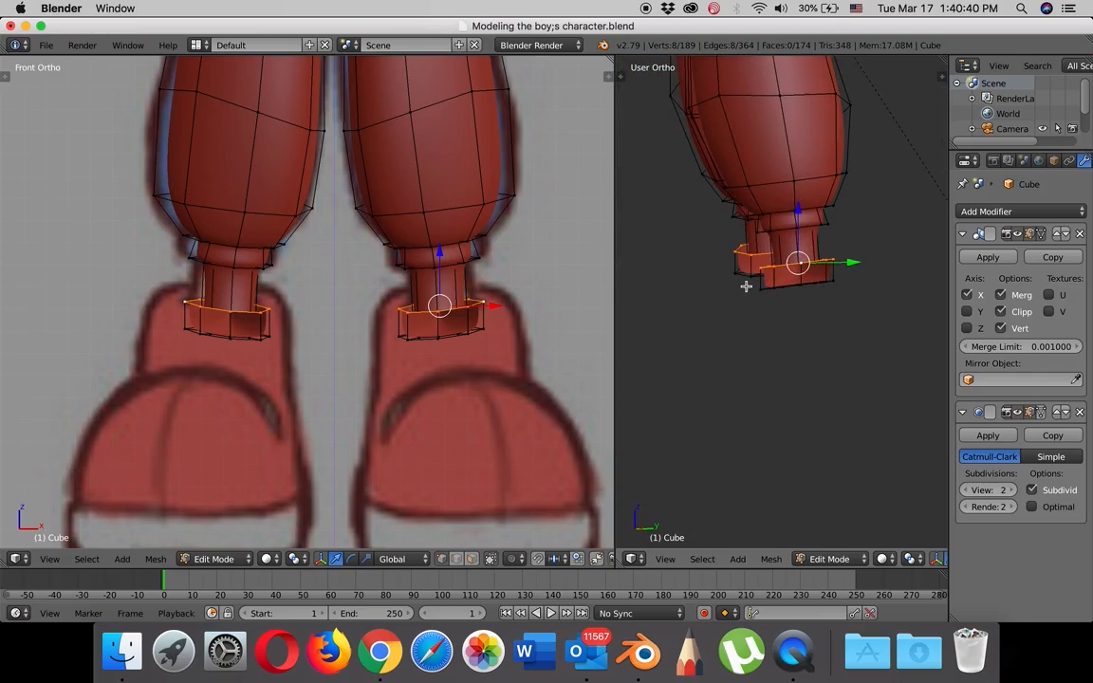
click(1018, 416)
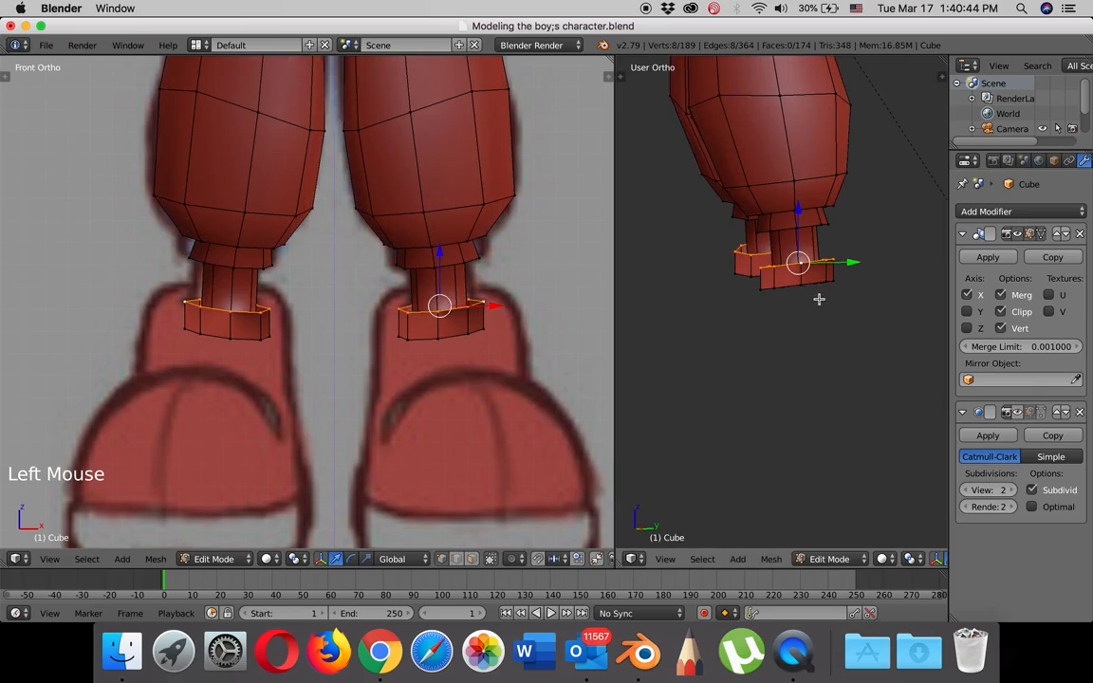
key(KP_3)
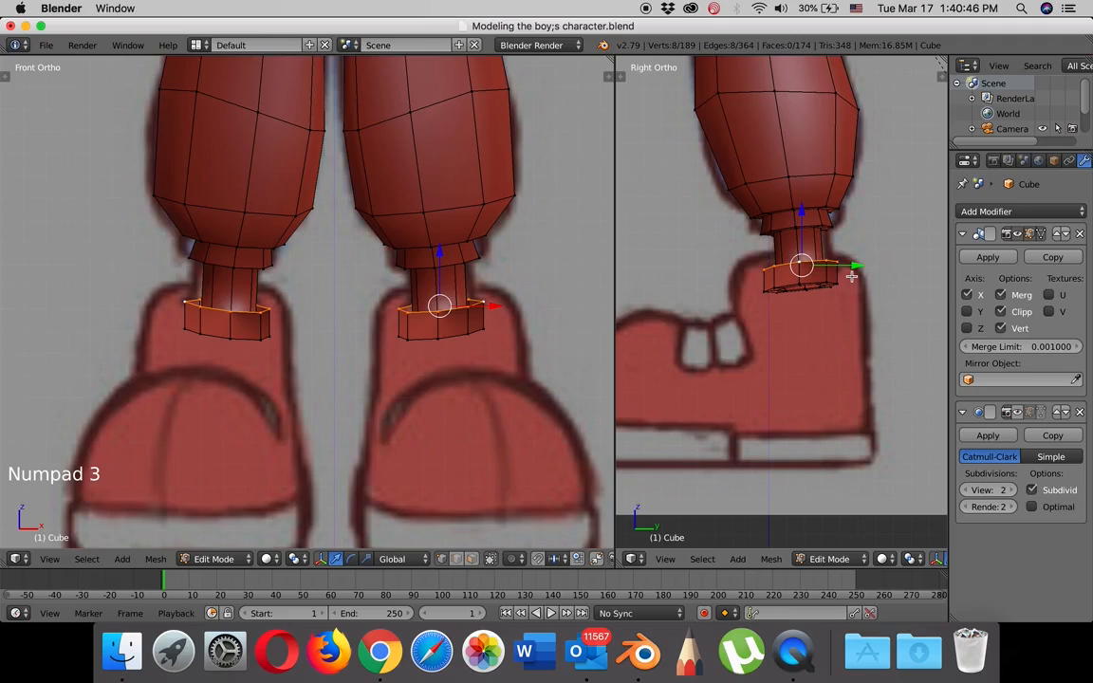
Extrude the upper ring outward, scaled about 1.58 times, to match the width of the shoe opening.
key(e)
key(s)
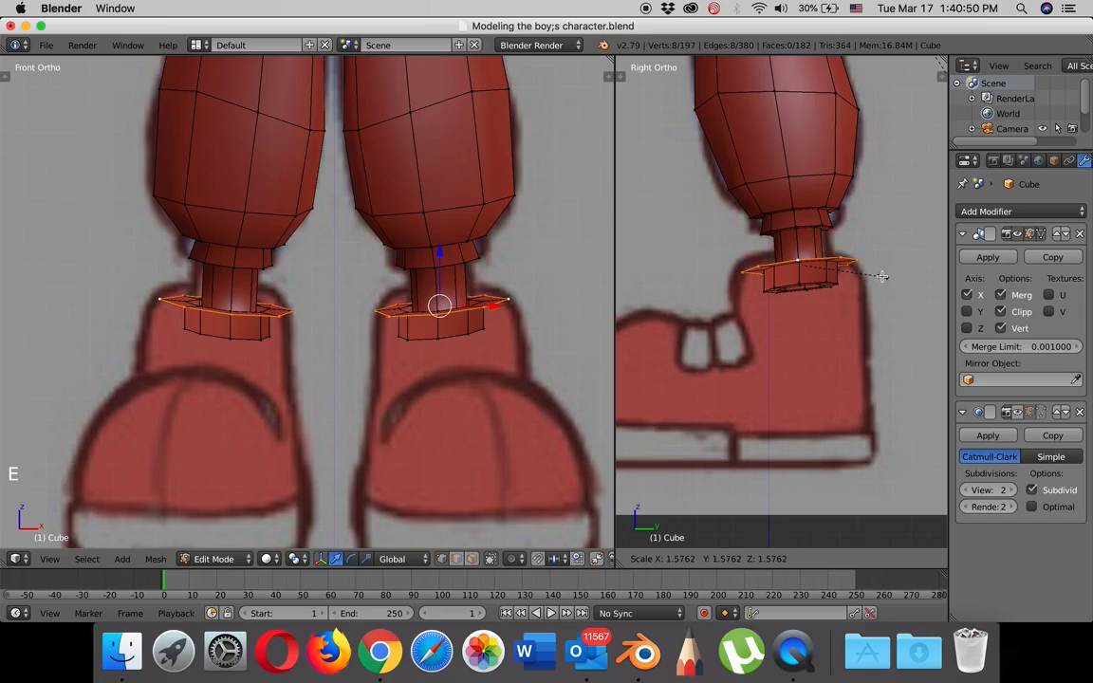
click(859, 277)
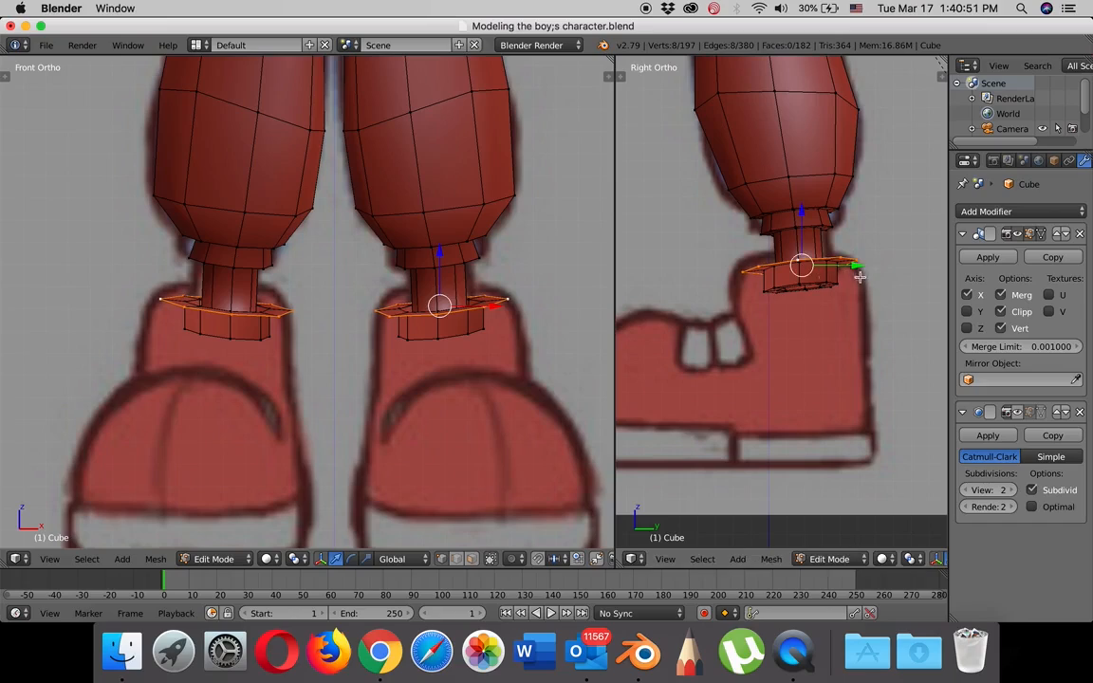
Rotate the outer ring slightly in the front view and raise it towards the shoe's upper edge.
key(r)
click(532, 326)
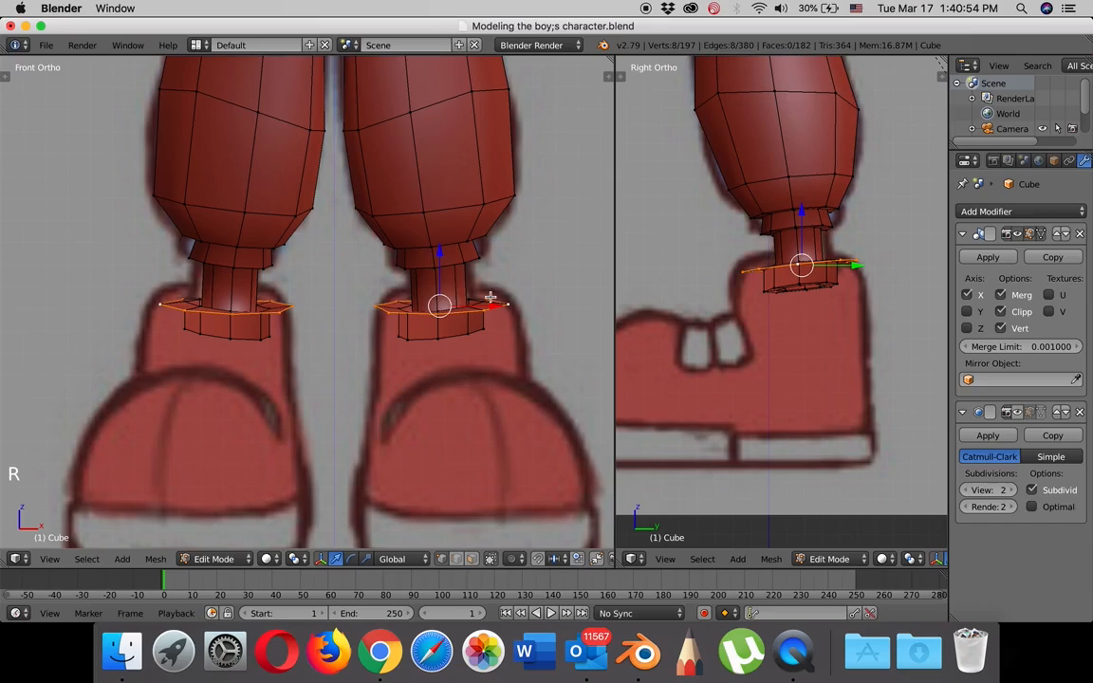
drag(439, 252, 441, 250)
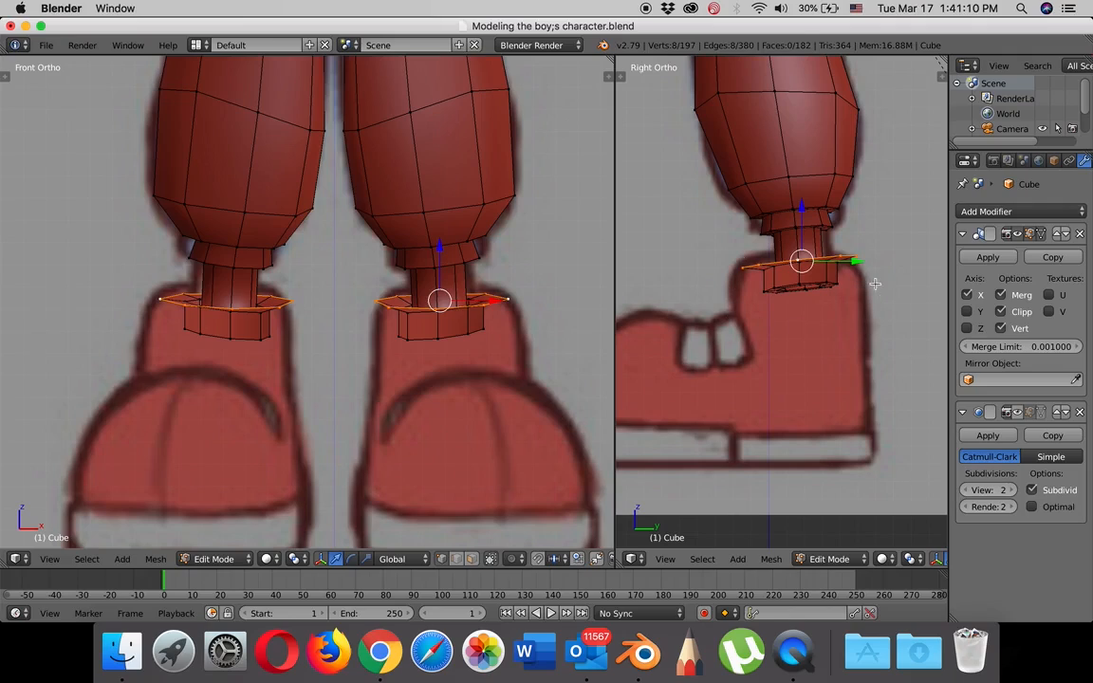
Extrude the outer ring down the shoe's ankle, aligning the new ring to both references with a rotation of about 5° and a slight outward shift.
key(e)
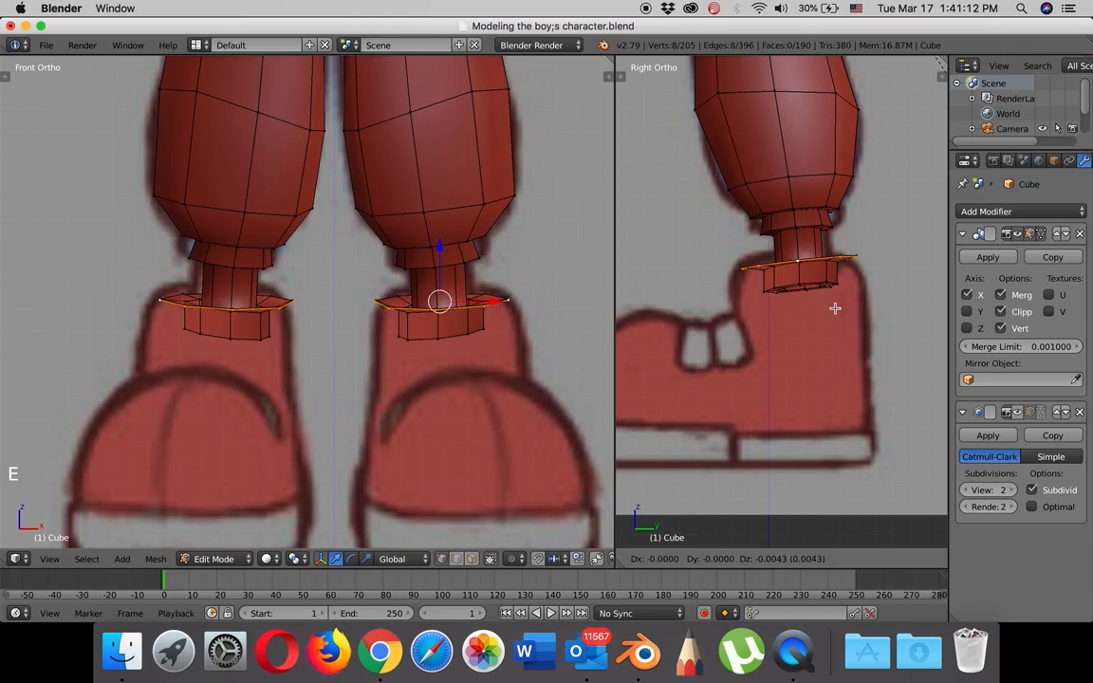
click(833, 360)
key(r)
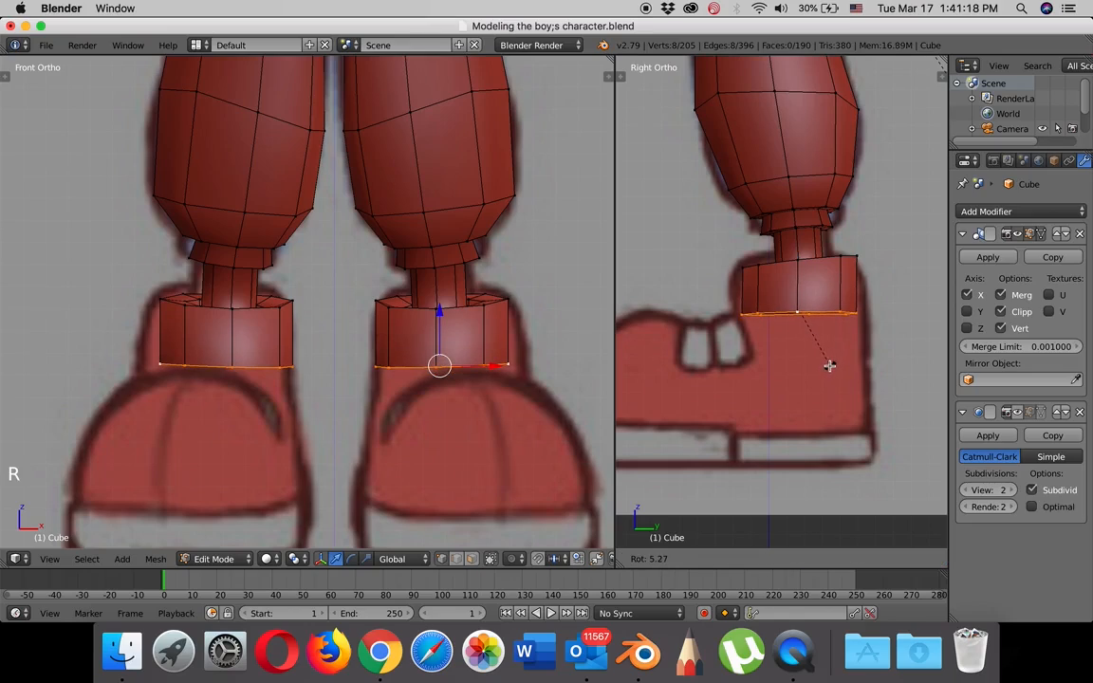
click(829, 365)
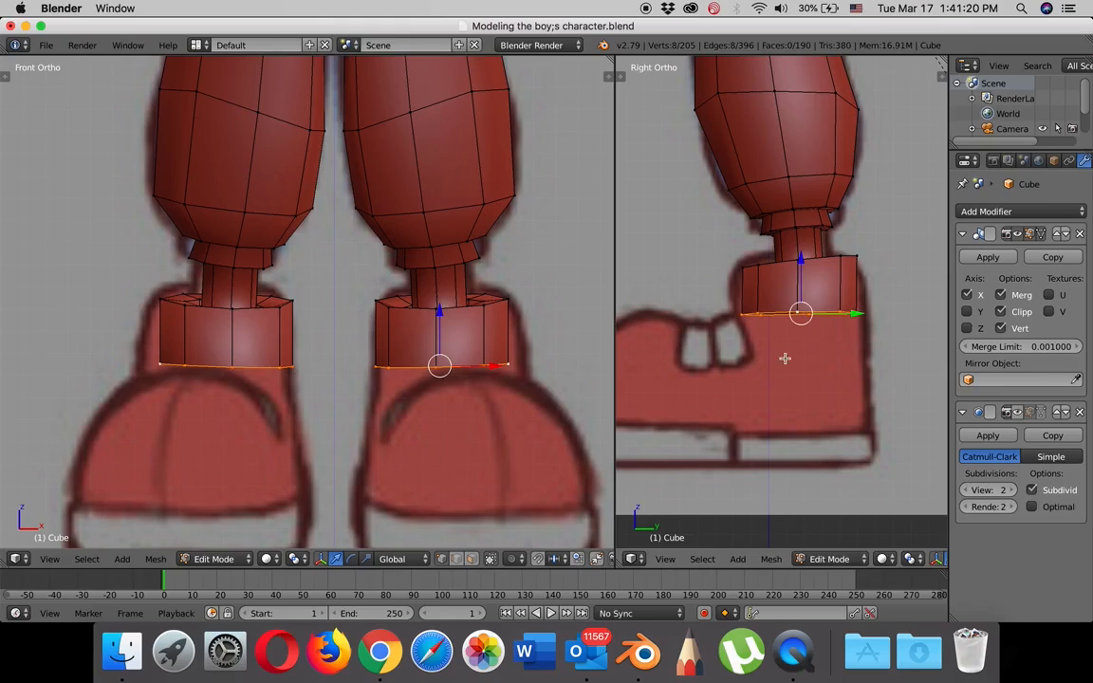
drag(501, 365, 507, 364)
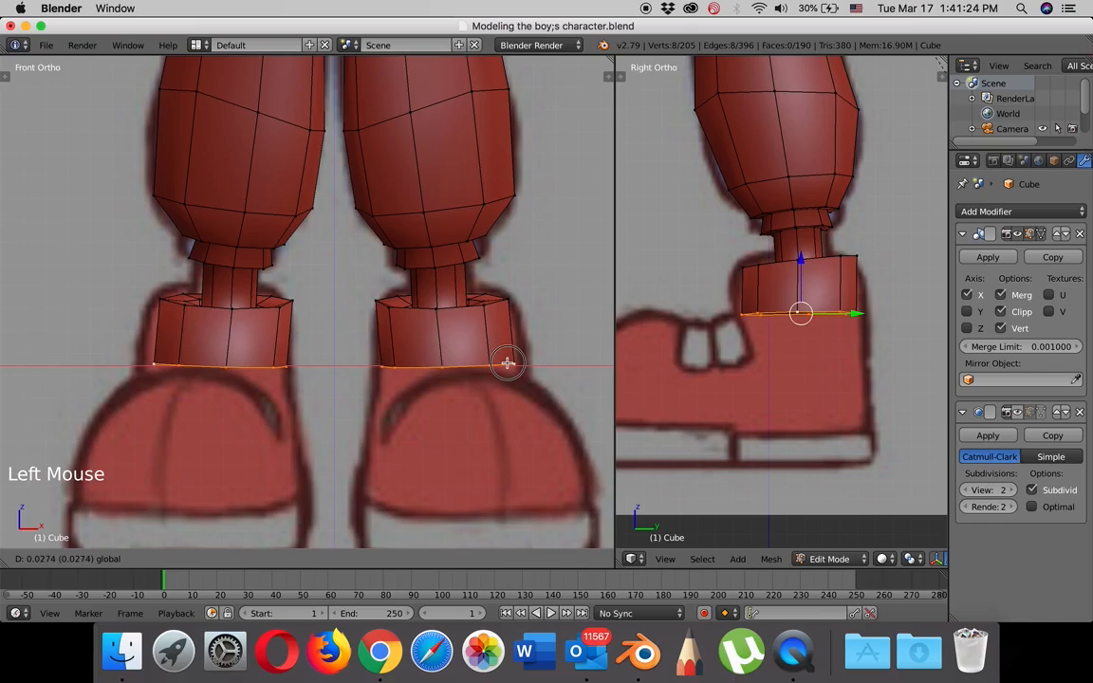
click(508, 364)
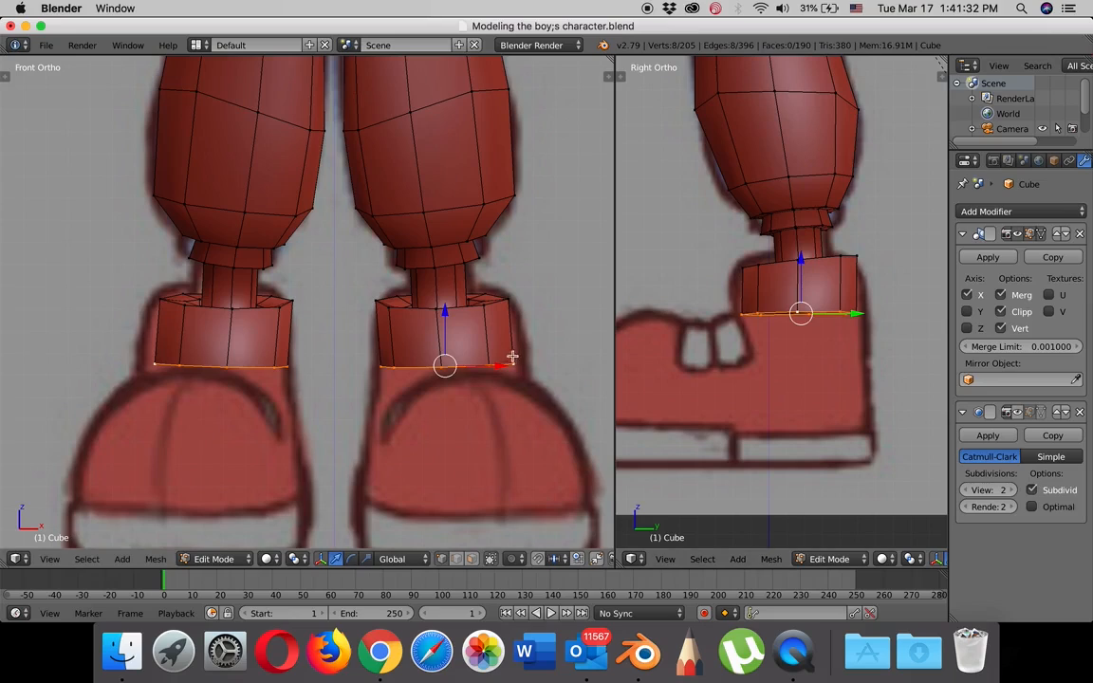
Deselect the ring's middle front vertex and extrude the remaining side and heel edges about 0.82 units down to the sole's base.
middle_drag(505, 352, 516, 377)
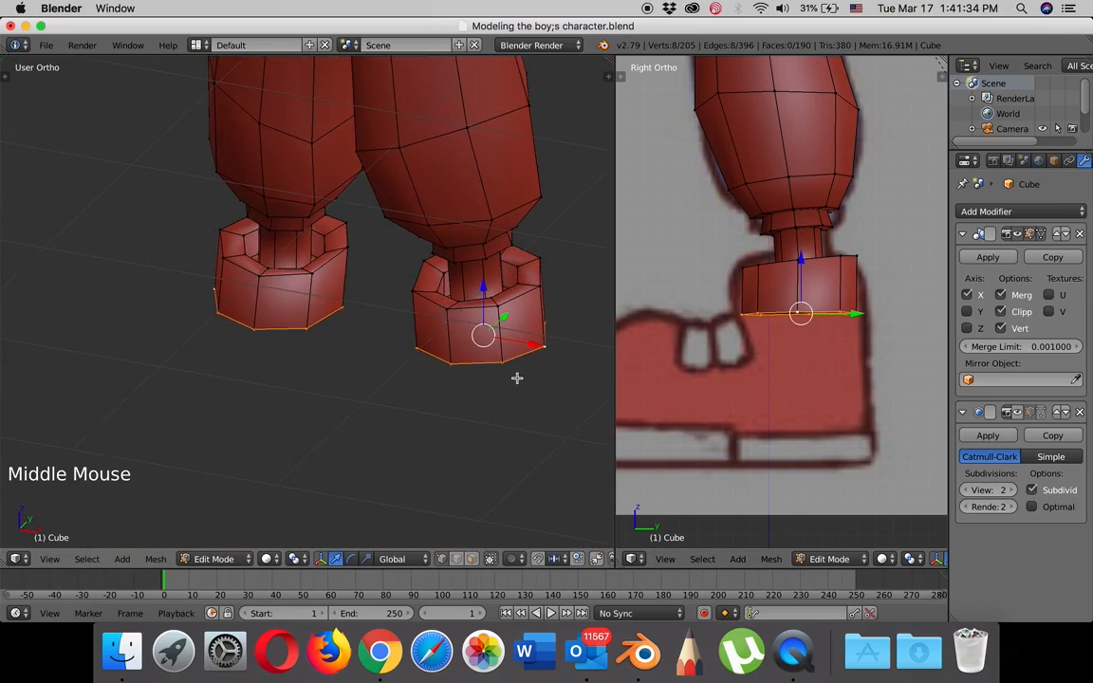
key(shift)
shift+right_click(450, 364)
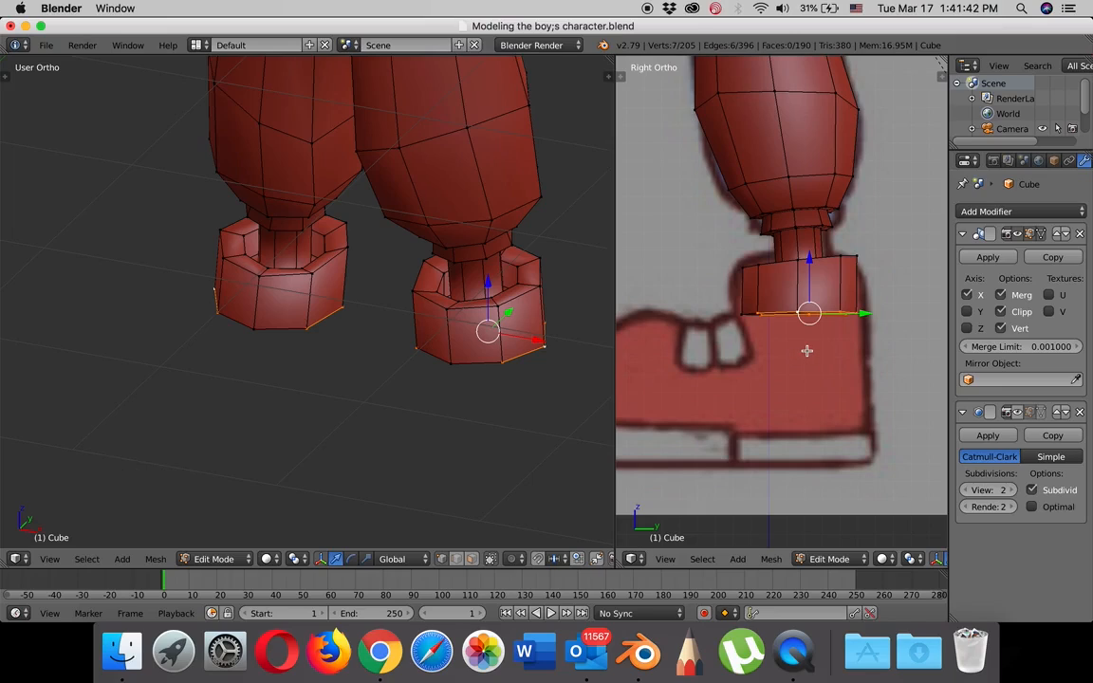
key(e)
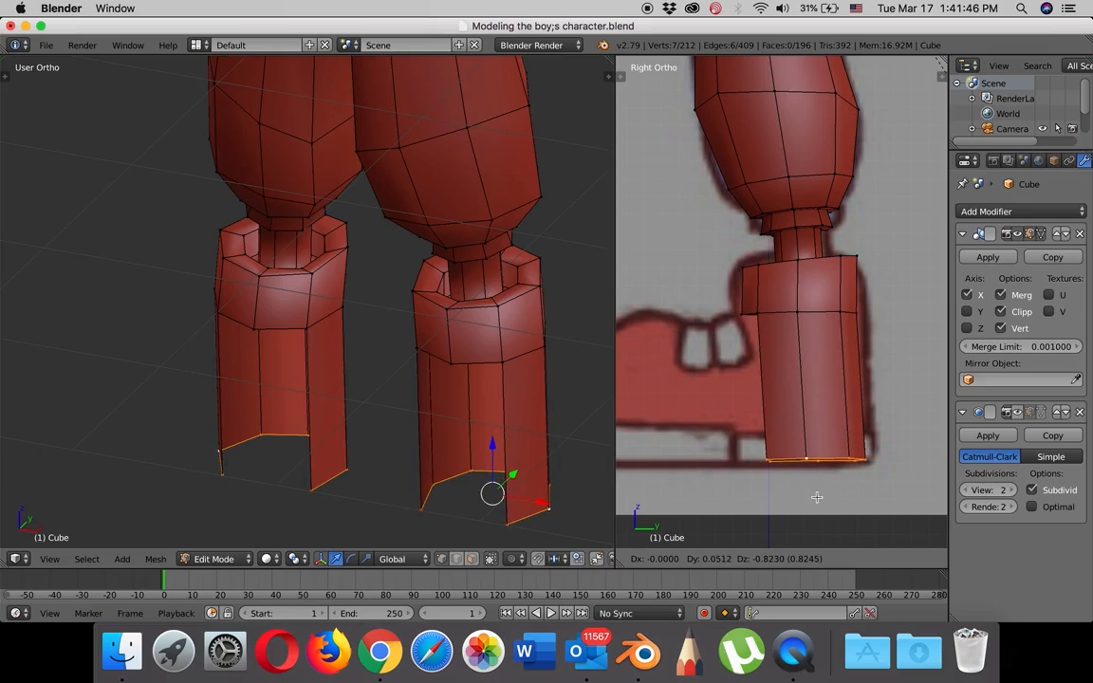
click(816, 498)
Spread the two front bottom vertices of the shoe's side walls apart to widen the front opening.
middle_drag(521, 393, 515, 419)
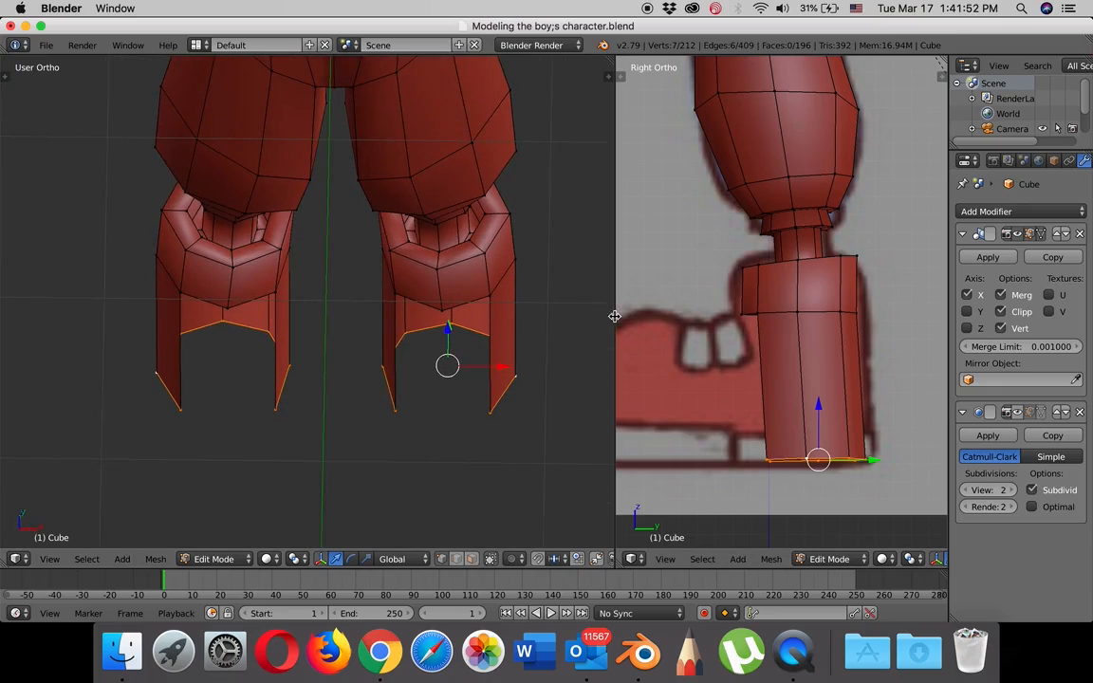
right_click(487, 411)
drag(547, 410, 568, 403)
right_click(395, 410)
drag(429, 410, 440, 410)
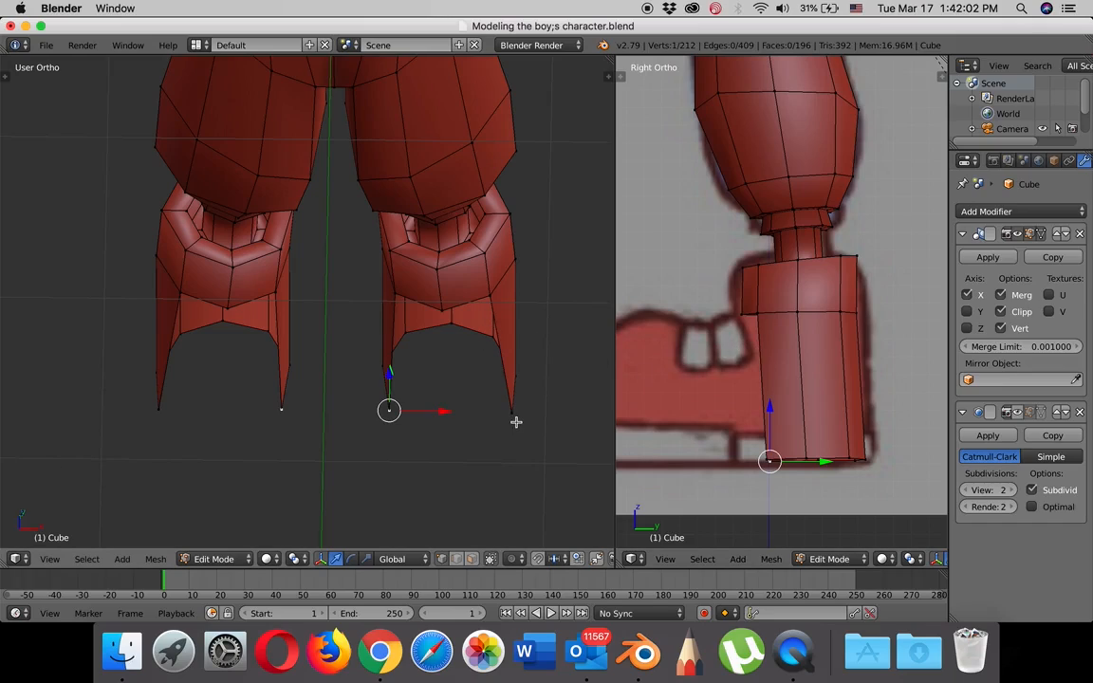
Select the edges around the shoe's front opening and extrude them forward to the front lace in the side reference.
alt+right_click(512, 417)
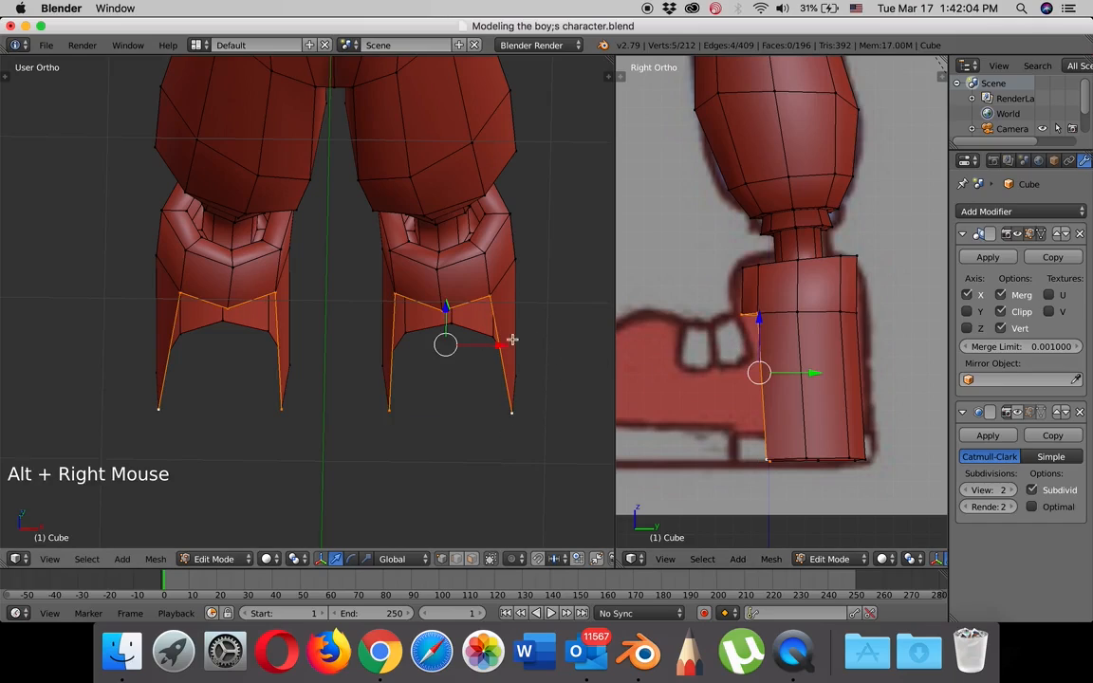
scroll(764, 349, down, 2)
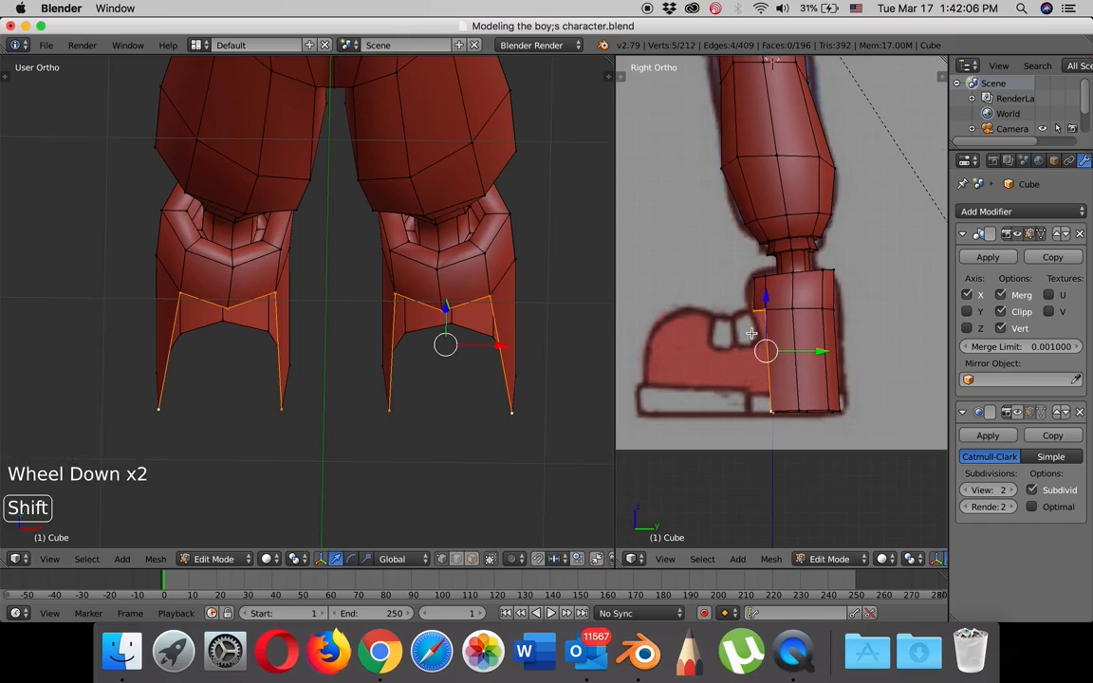
shift+middle_drag(751, 333, 855, 290)
key(e)
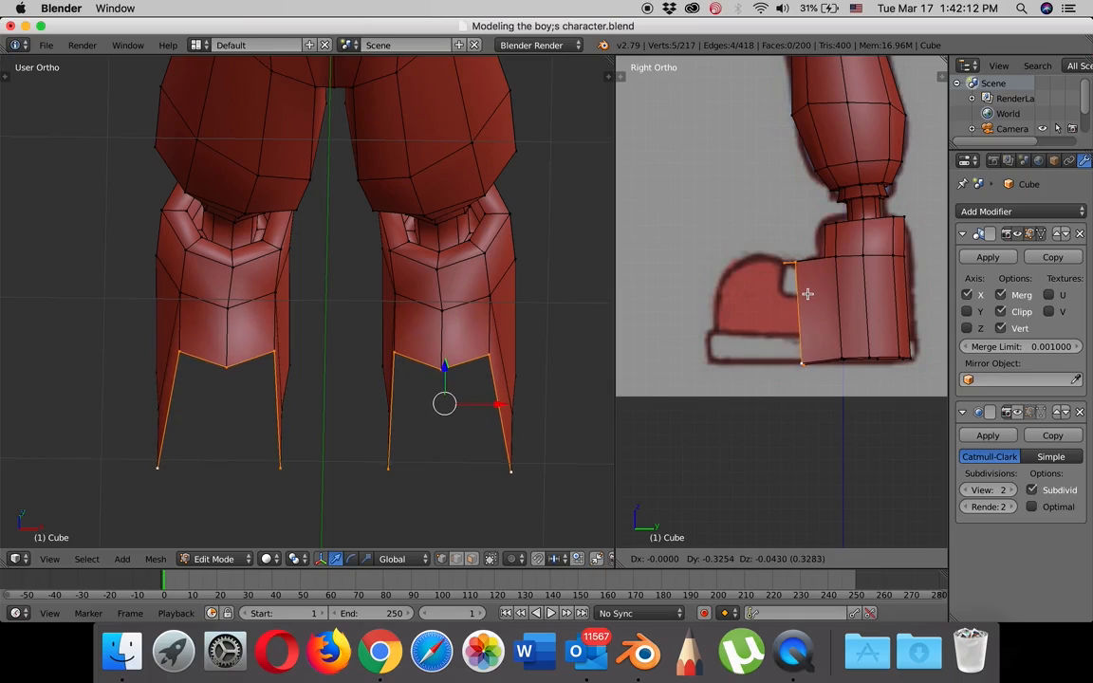
click(802, 294)
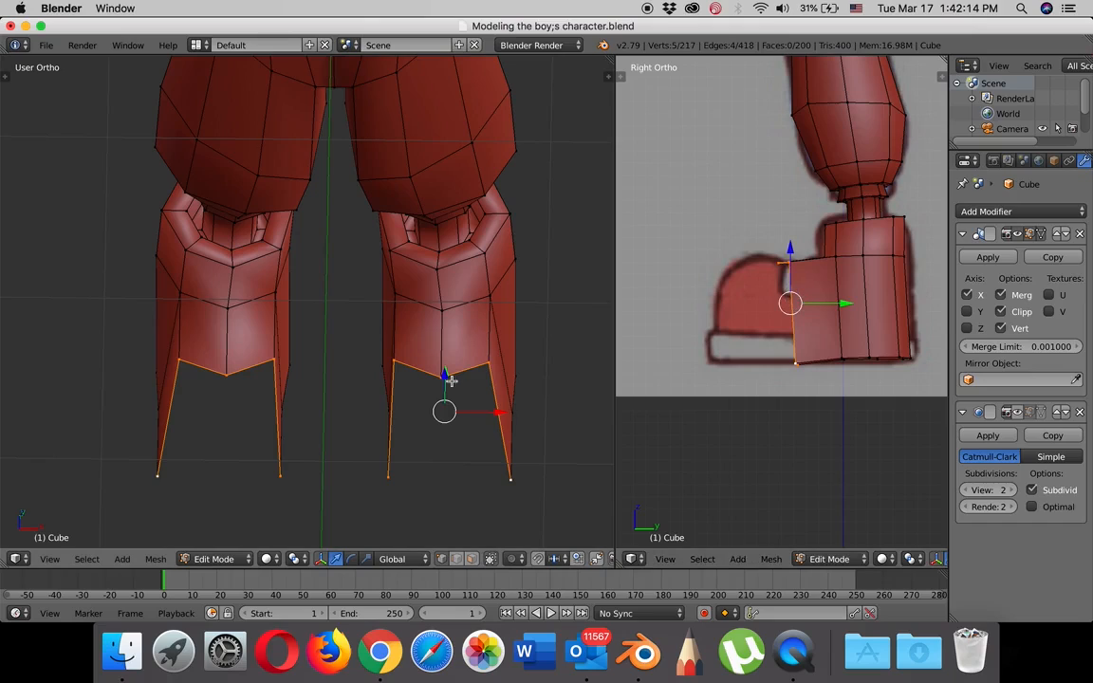
Flatten the extruded front edges into one plane by scaling them to 0 along Y.
middle_drag(465, 356, 460, 251)
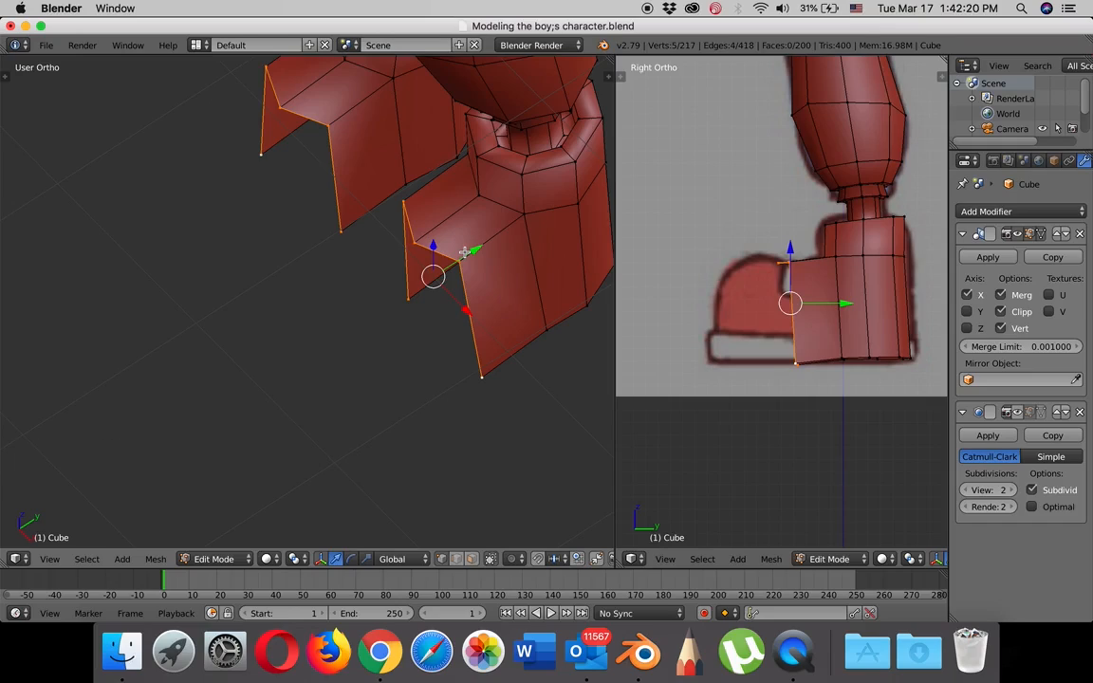
key(s)
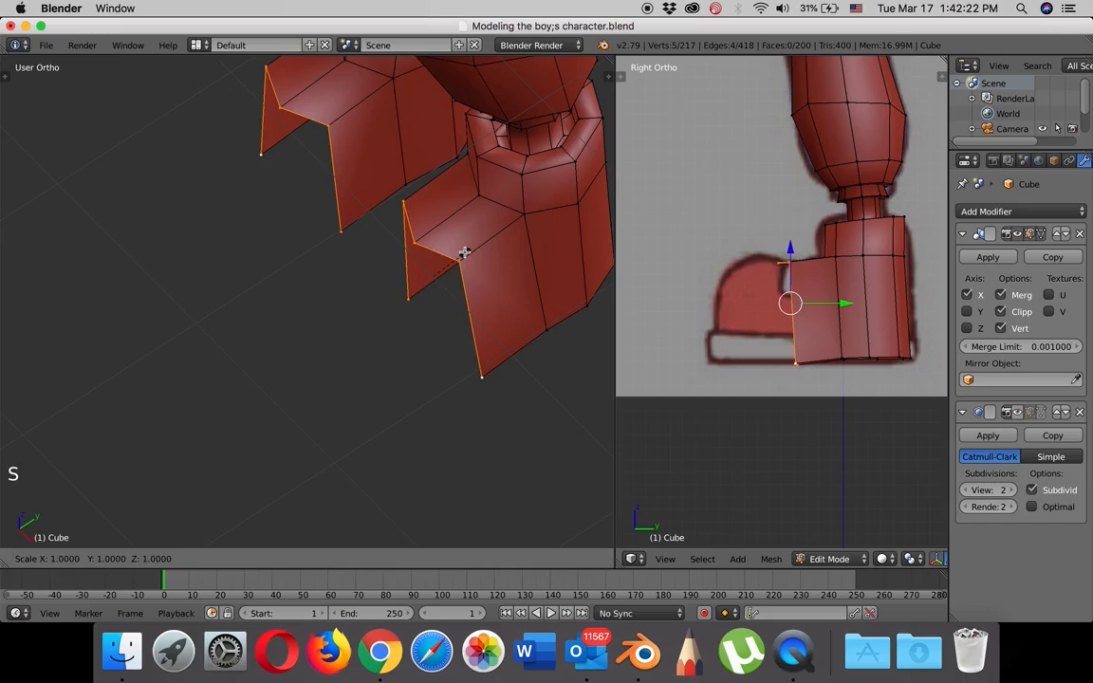
key(y)
key(0)
key(Return)
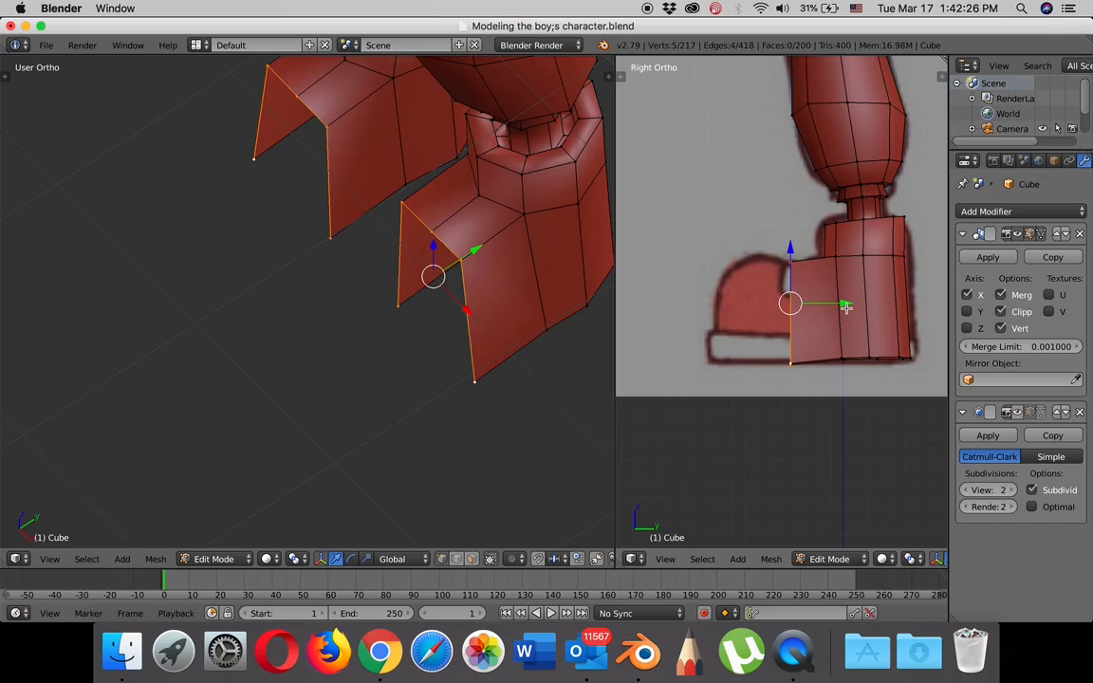
Extrude the front edges forward to the toe's highest point, and again about 0.29 units forward and 0.14 down along the toe's curve.
key(e)
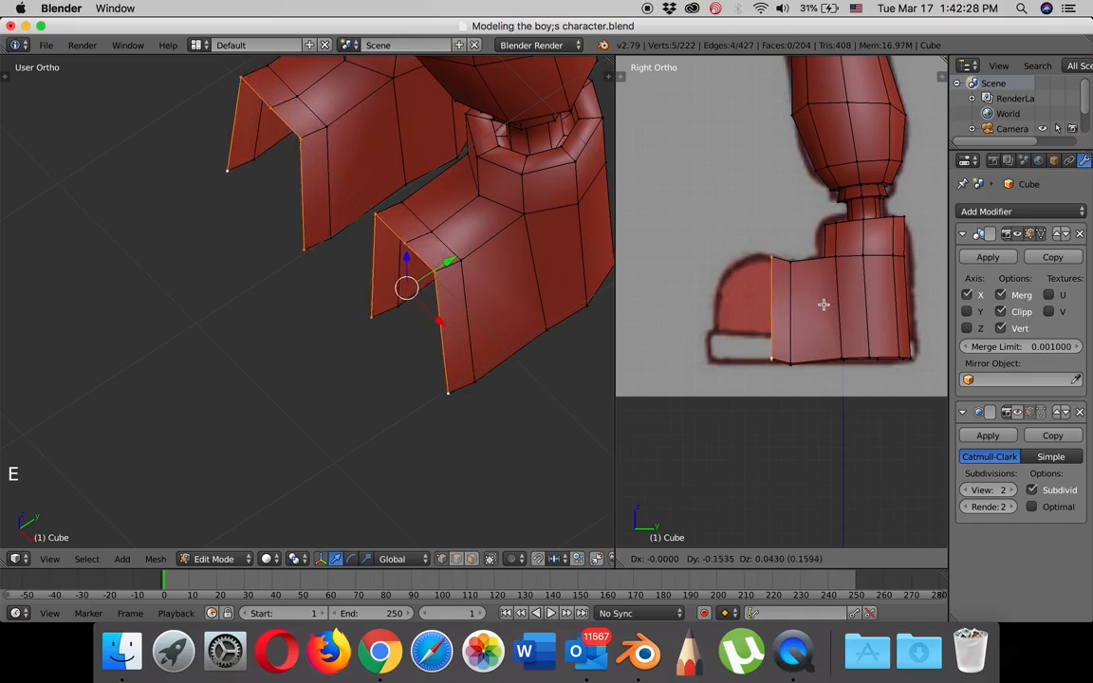
click(813, 304)
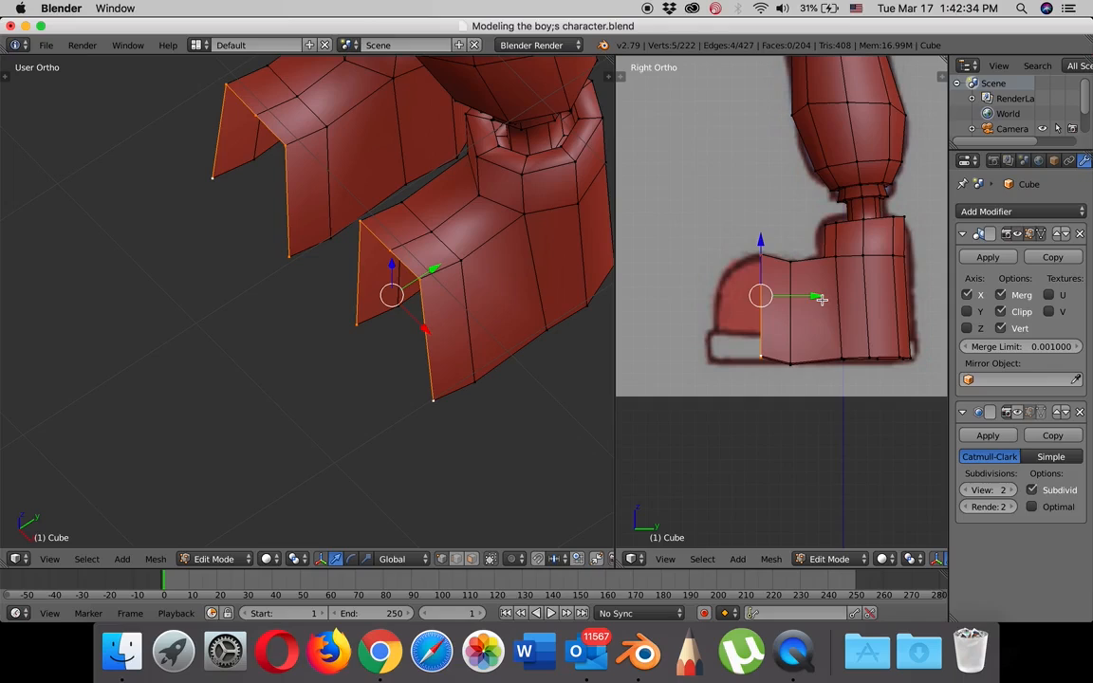
key(e)
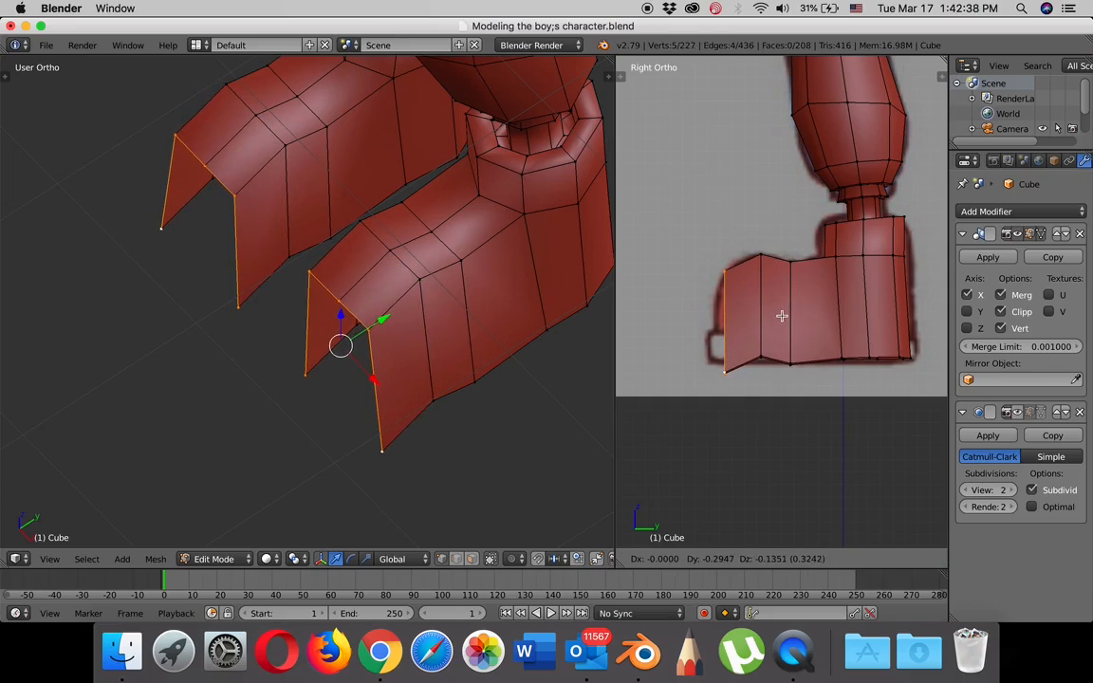
click(782, 316)
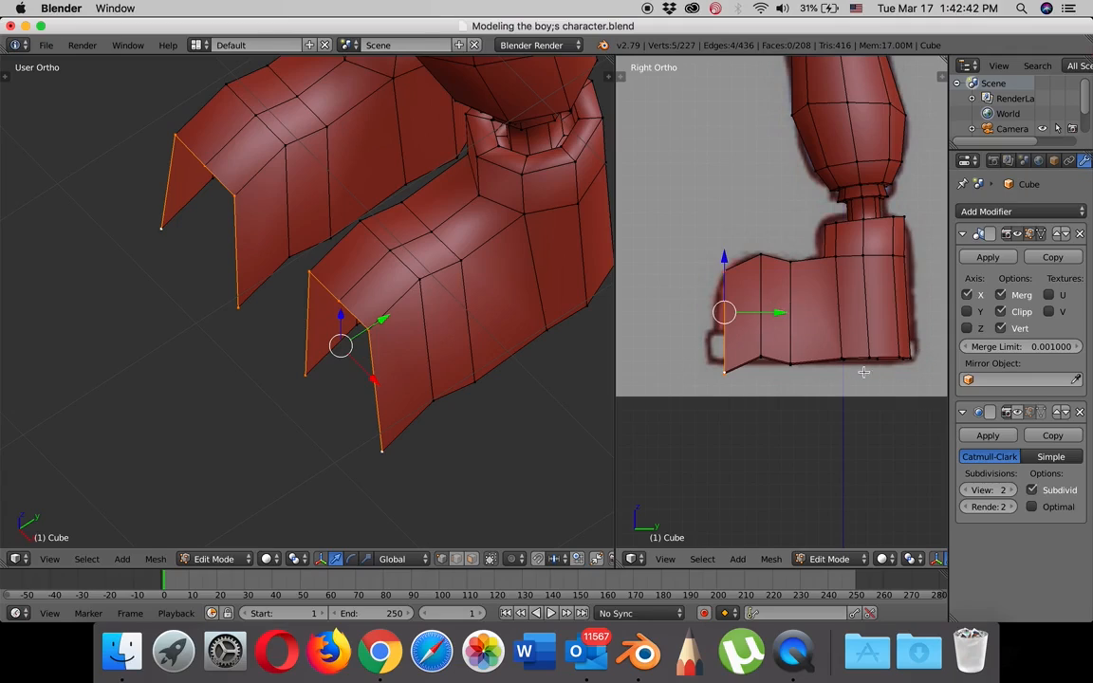
Select all the shoe's bottom vertices in wireframe side view, flatten them with a Z scale of 0 and nudge them onto the sole line.
scroll(853, 369, down, 2)
scroll(853, 367, up, 1)
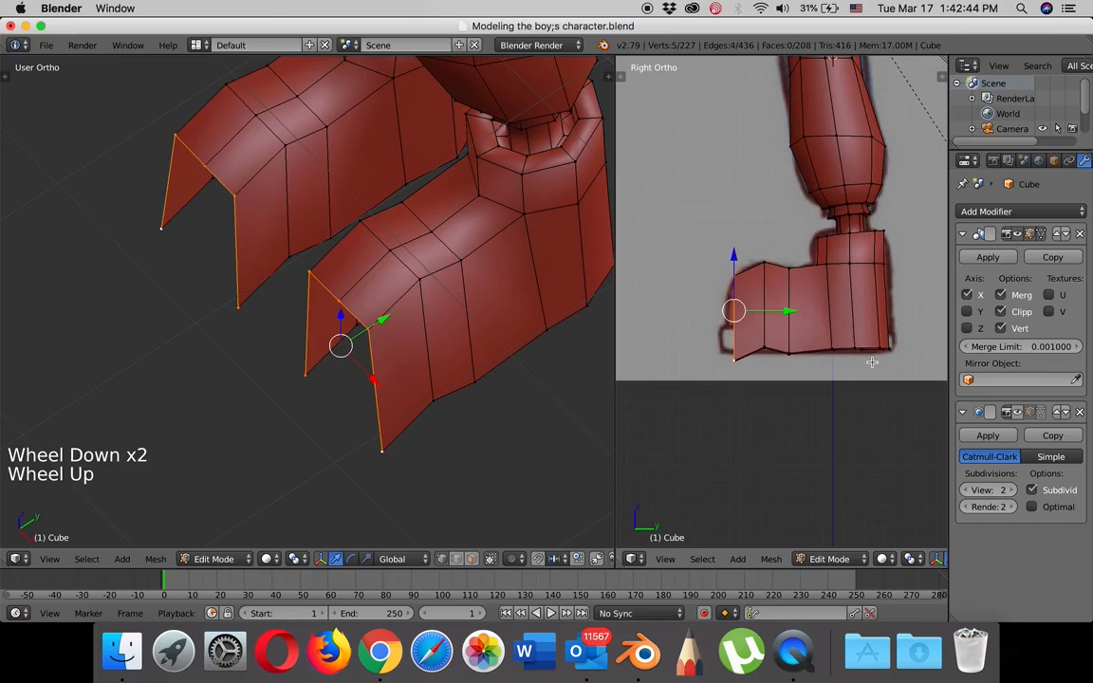
key(z)
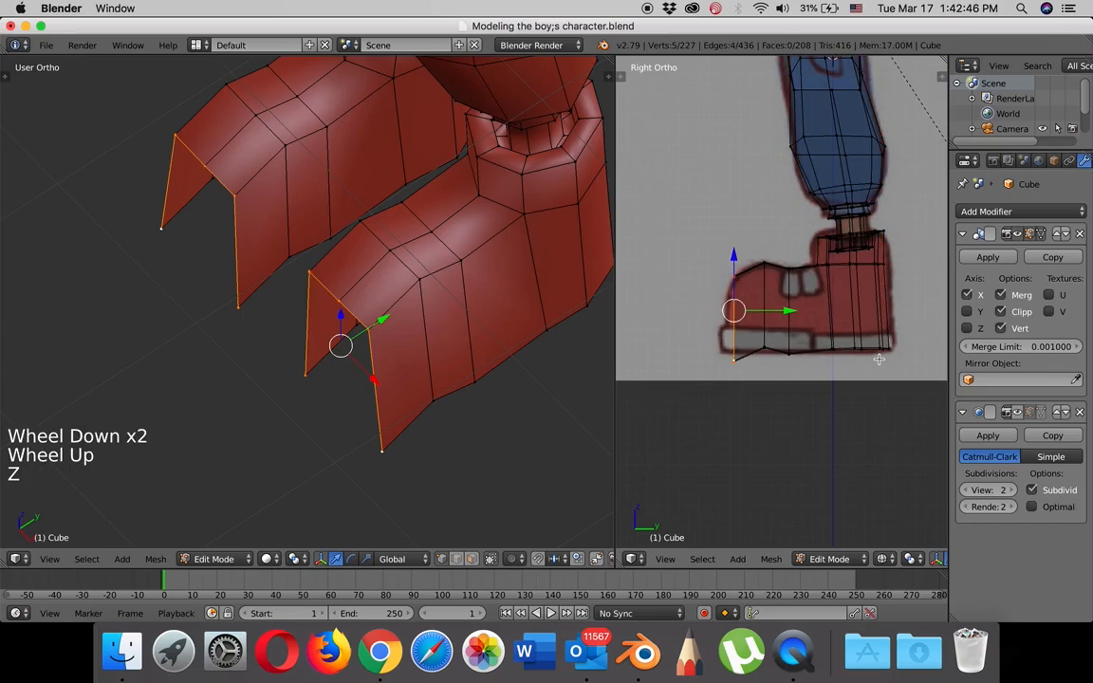
key(a)
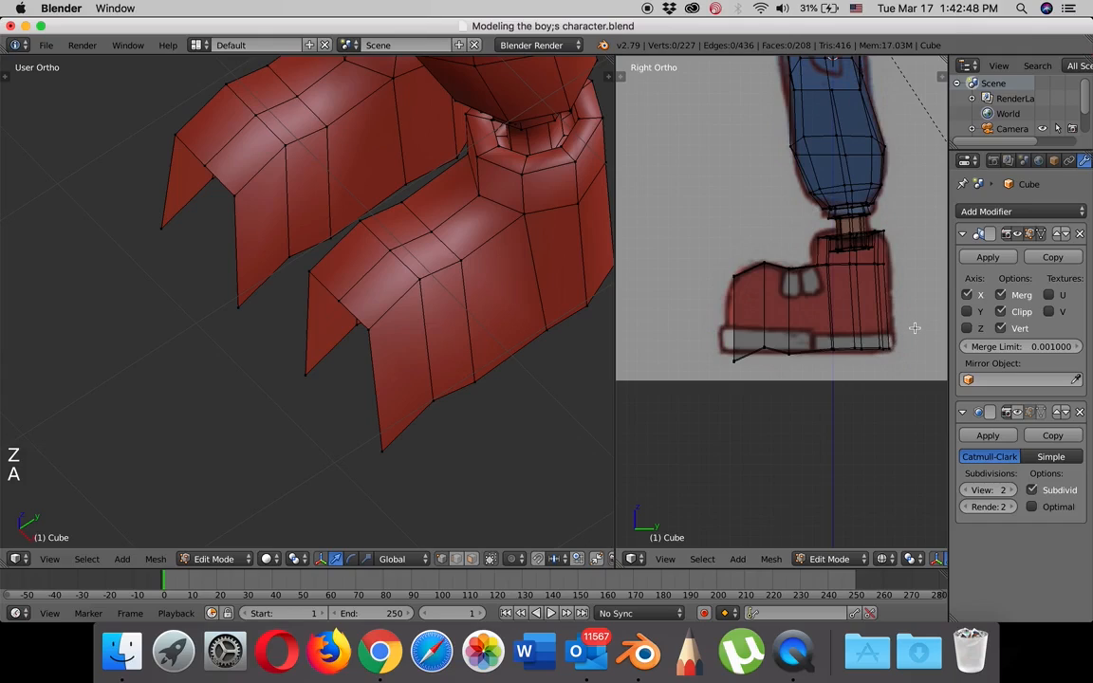
key(b)
drag(831, 314, 679, 390)
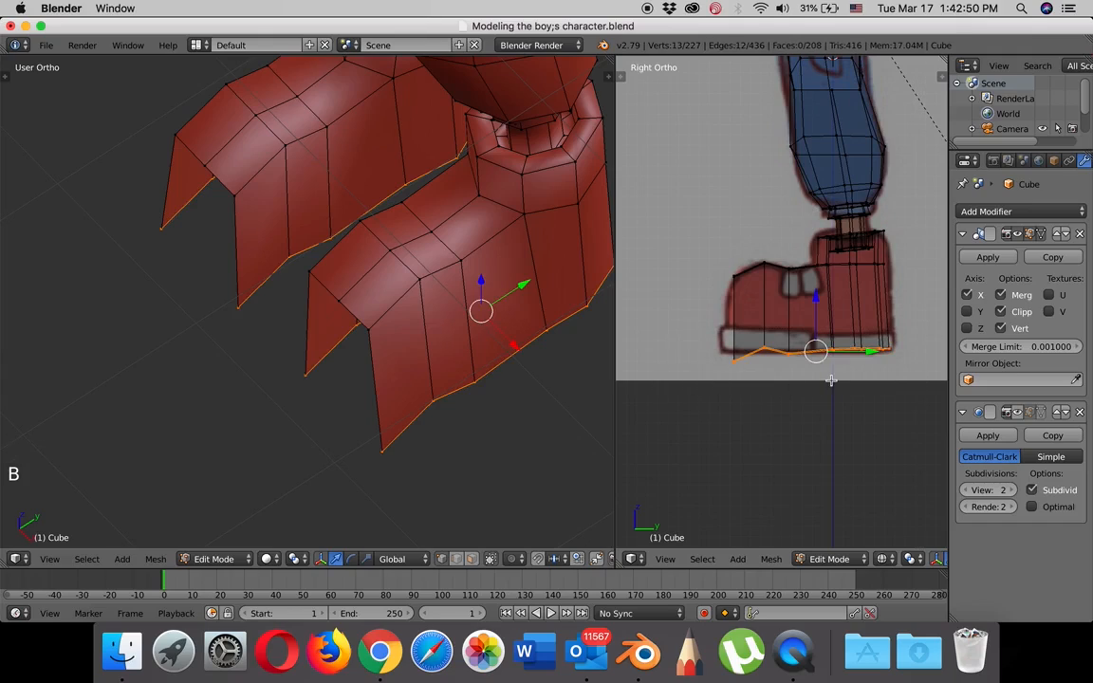
key(s)
key(z)
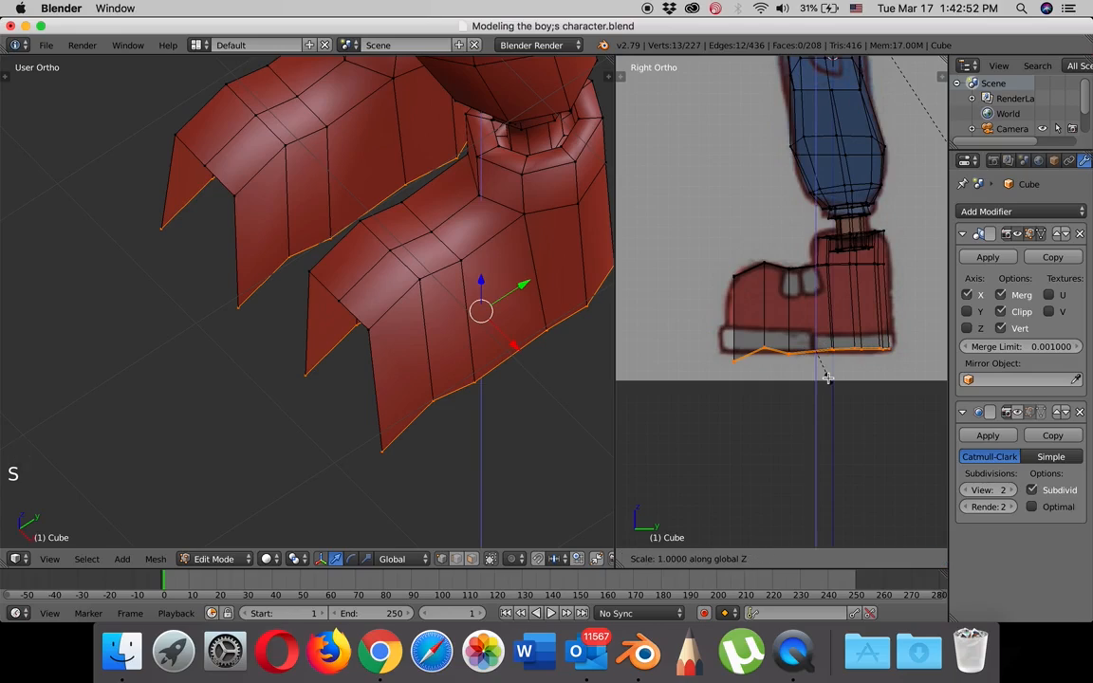
key(0)
click(828, 379)
click(815, 300)
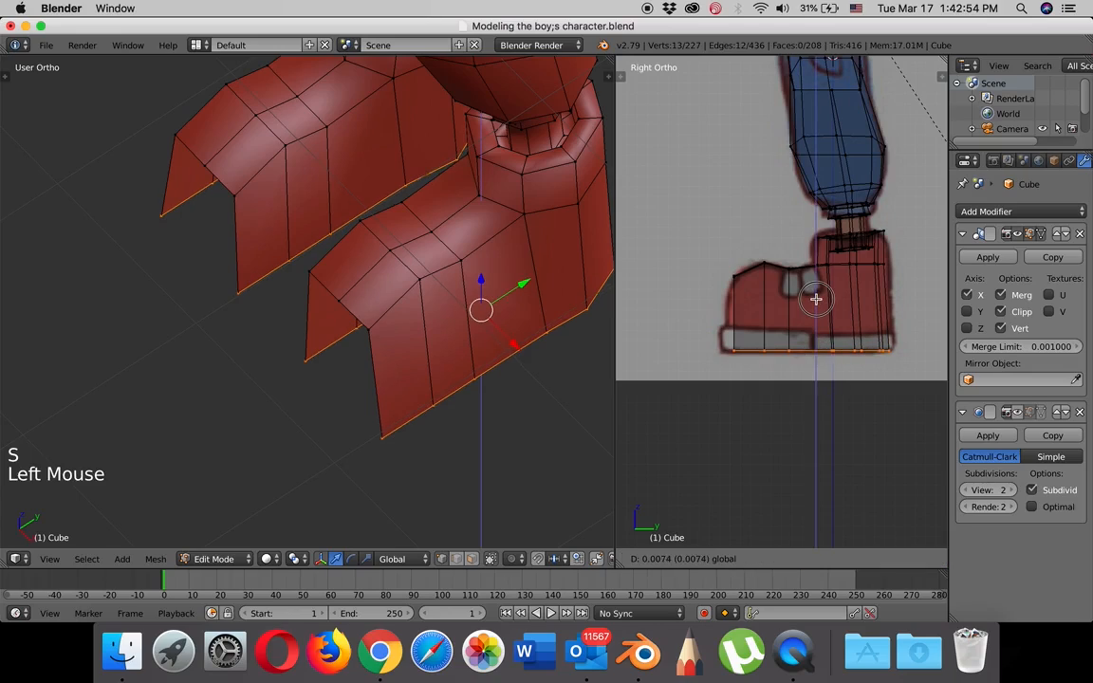
click(815, 300)
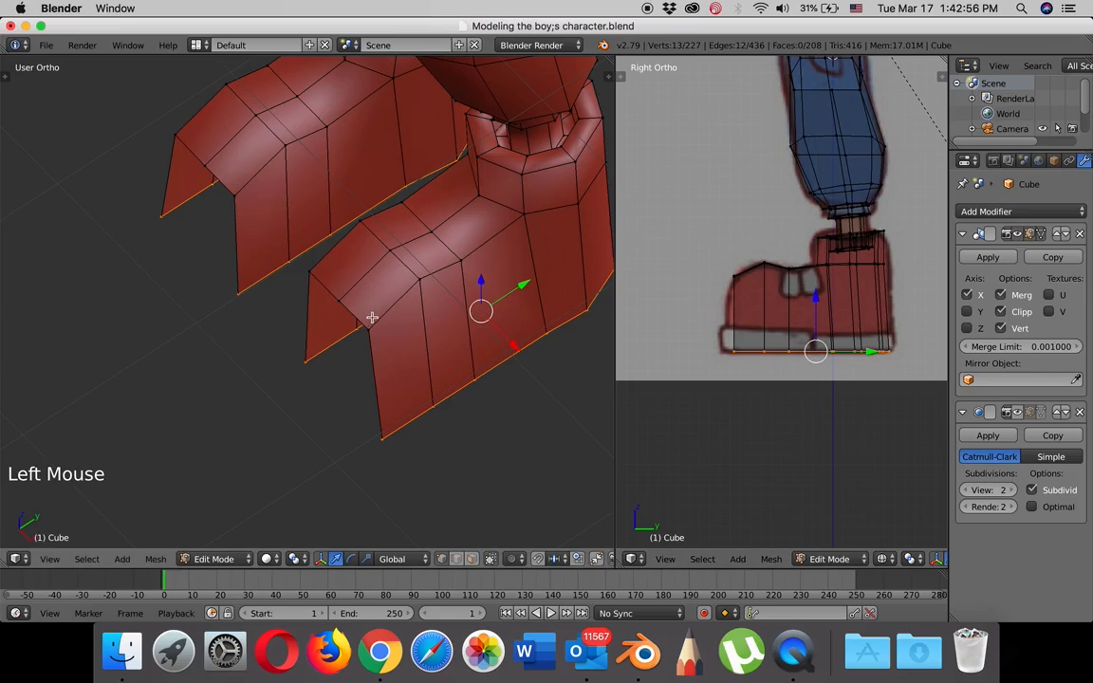
Extrude the middle top vertex at the toe's front edge down to the front tip of the sole.
middle_drag(372, 317, 369, 271)
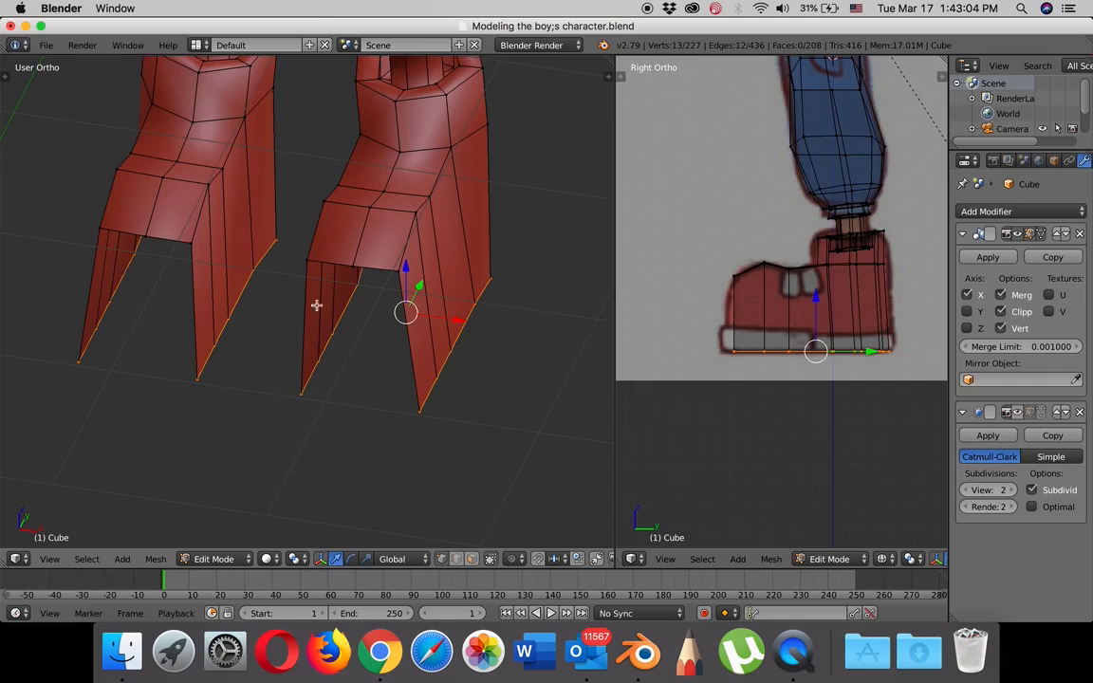
right_click(353, 261)
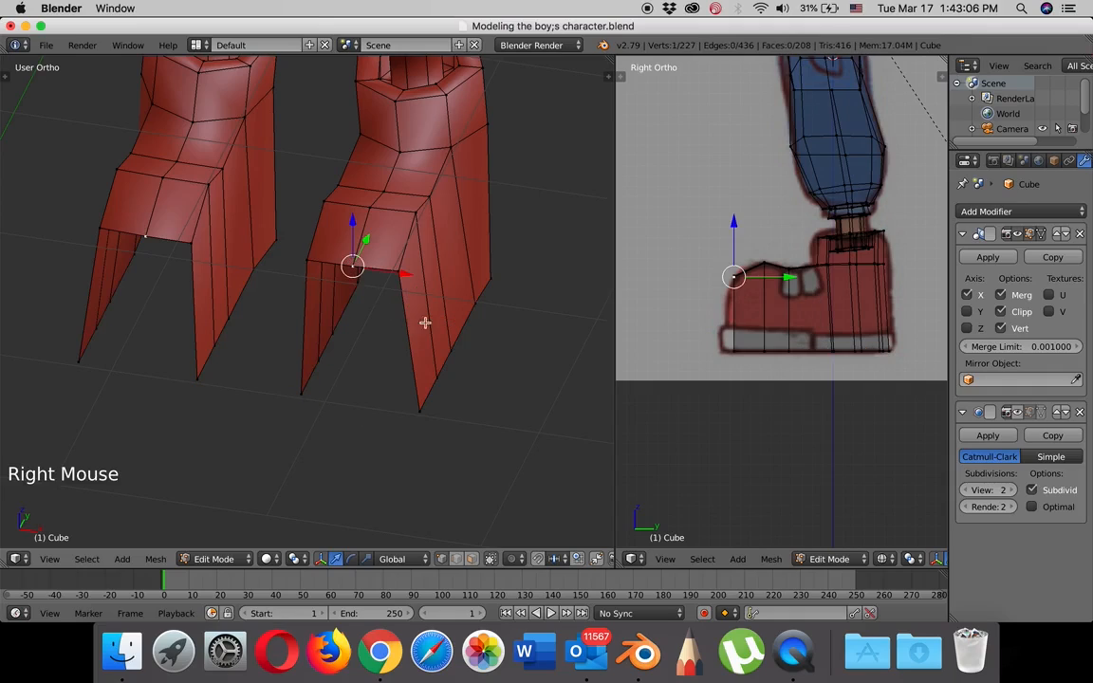
scroll(724, 315, up, 5)
shift+middle_drag(681, 316, 790, 286)
key(e)
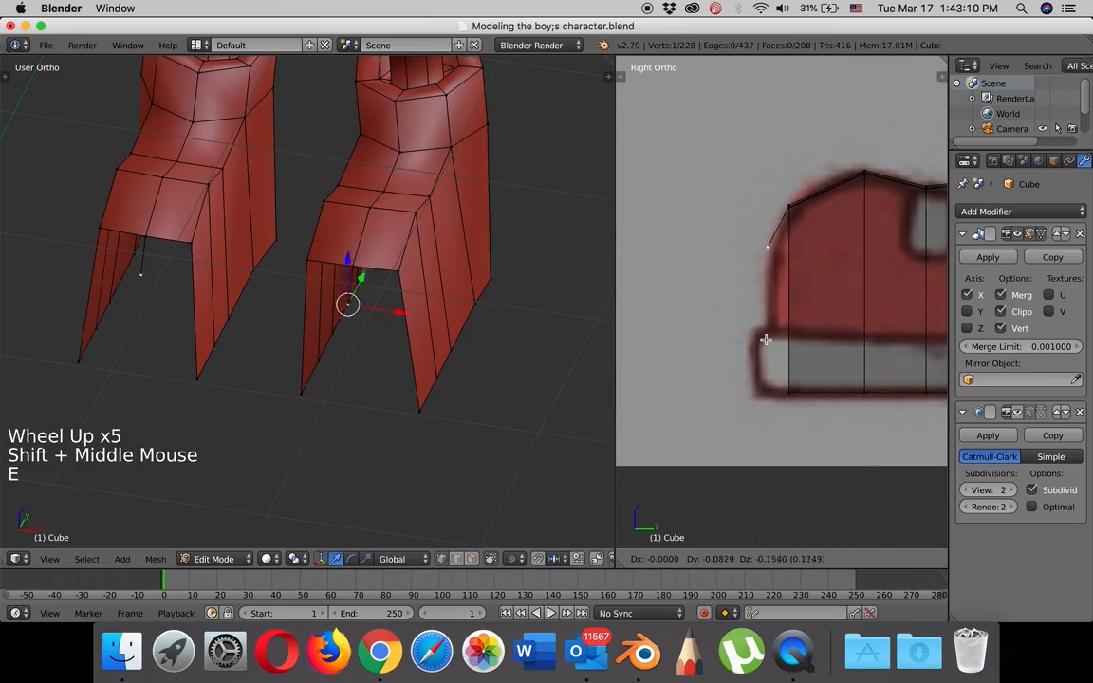
click(757, 470)
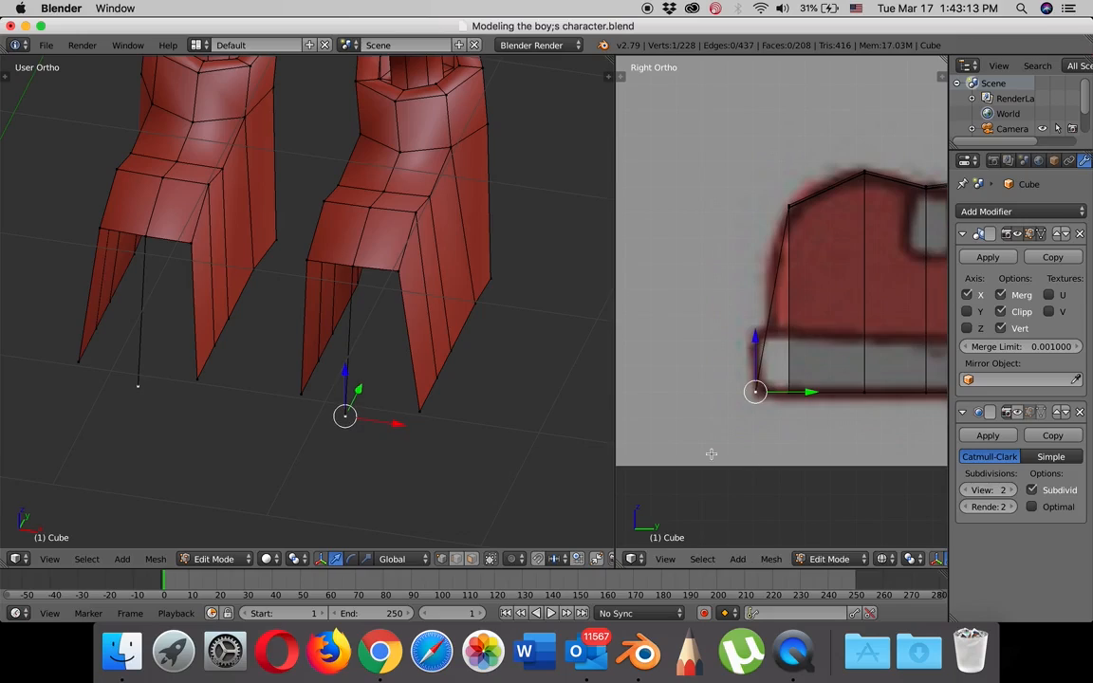
Fill the outer half of the toe's front opening with a face between the centre edge and the outer side wall.
shift+right_click(419, 413)
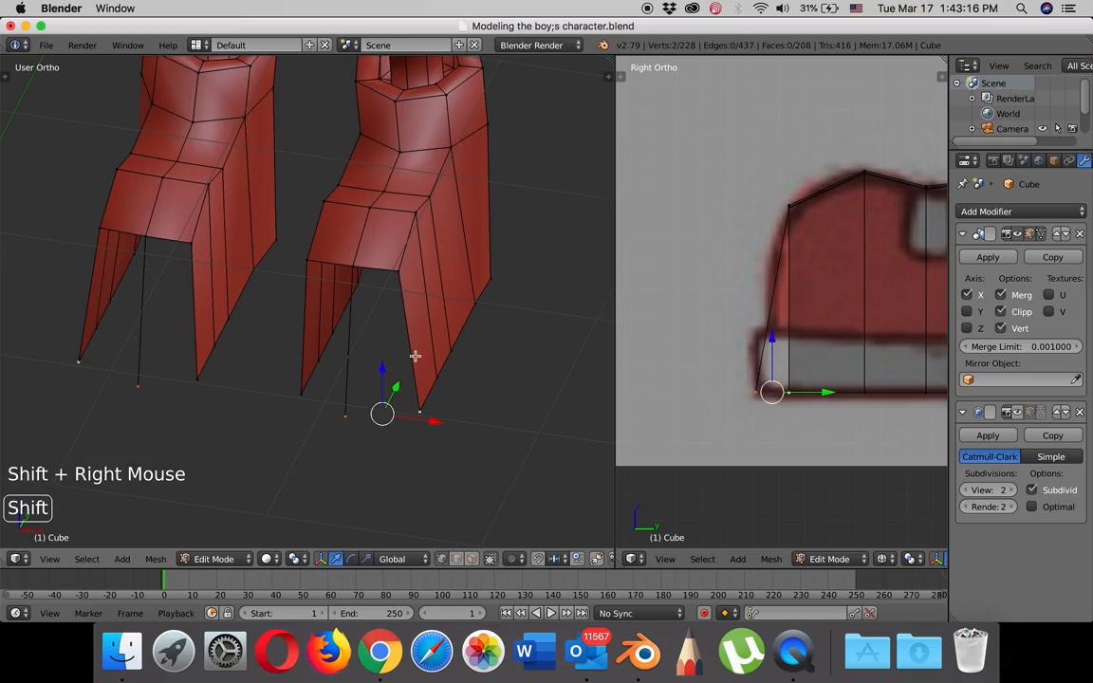
shift+right_click(356, 267)
shift+right_click(398, 274)
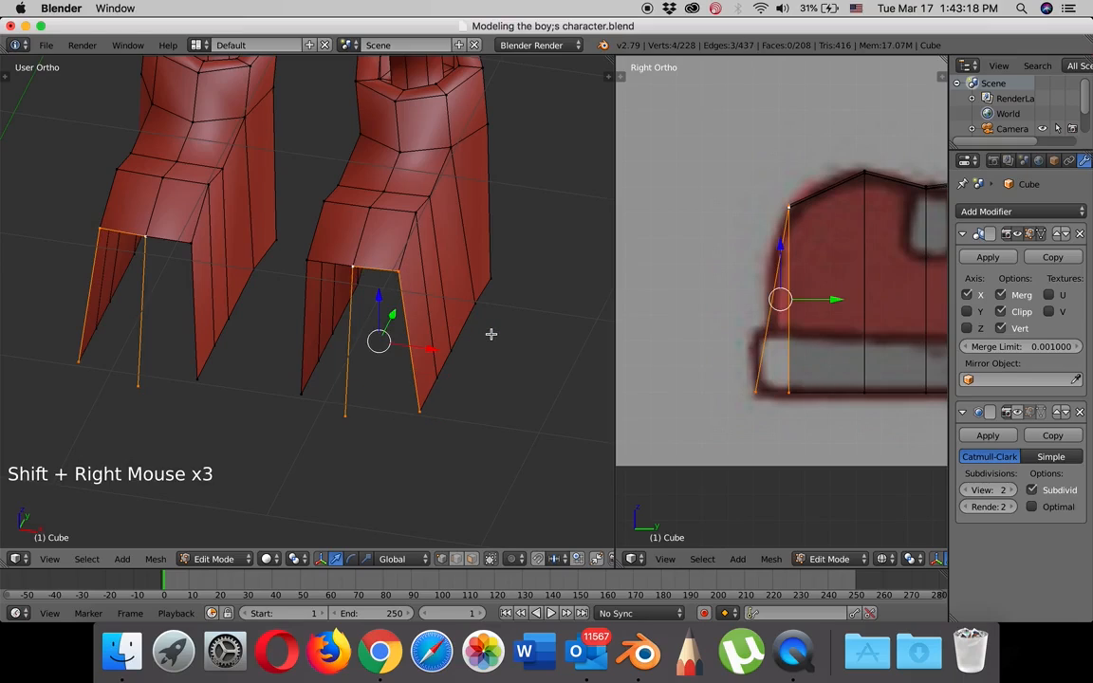
key(f)
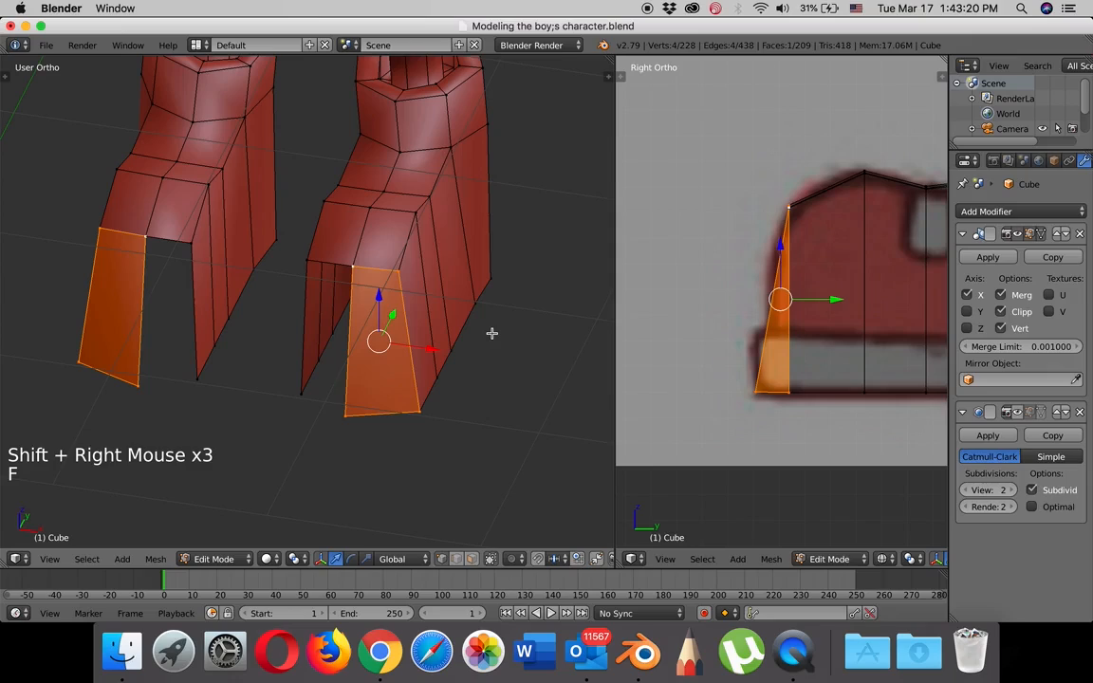
Fill the inner half of the toe's front opening with a face between the centre edge and the inner side wall.
right_click(352, 266)
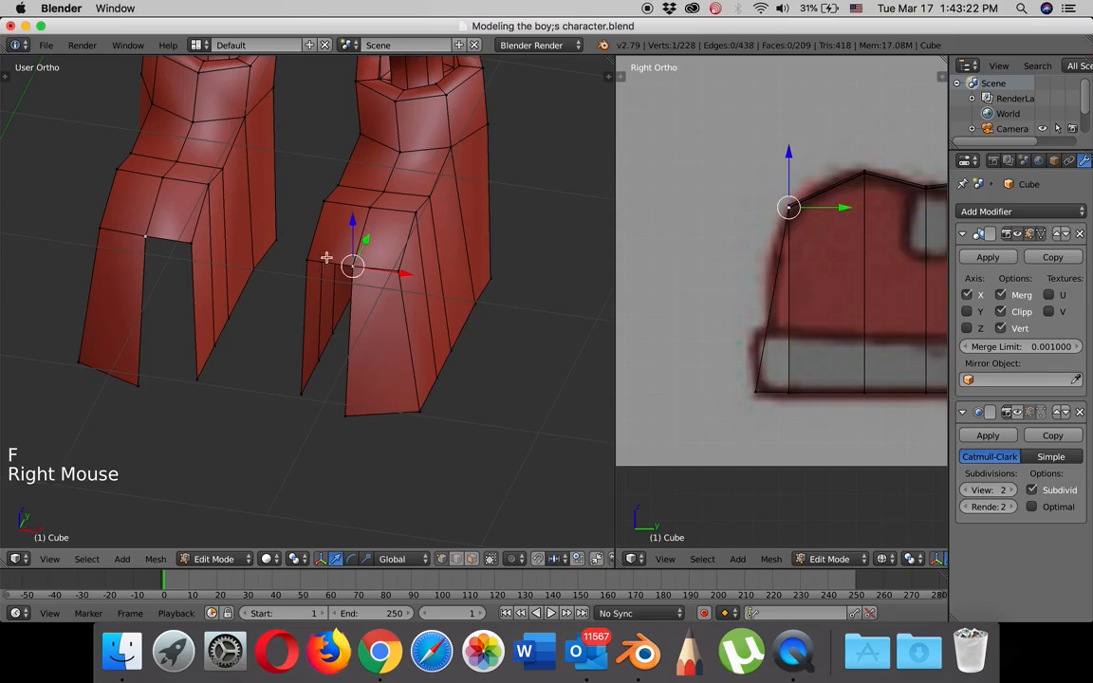
shift+right_click(312, 268)
shift+right_click(301, 394)
shift+right_click(346, 413)
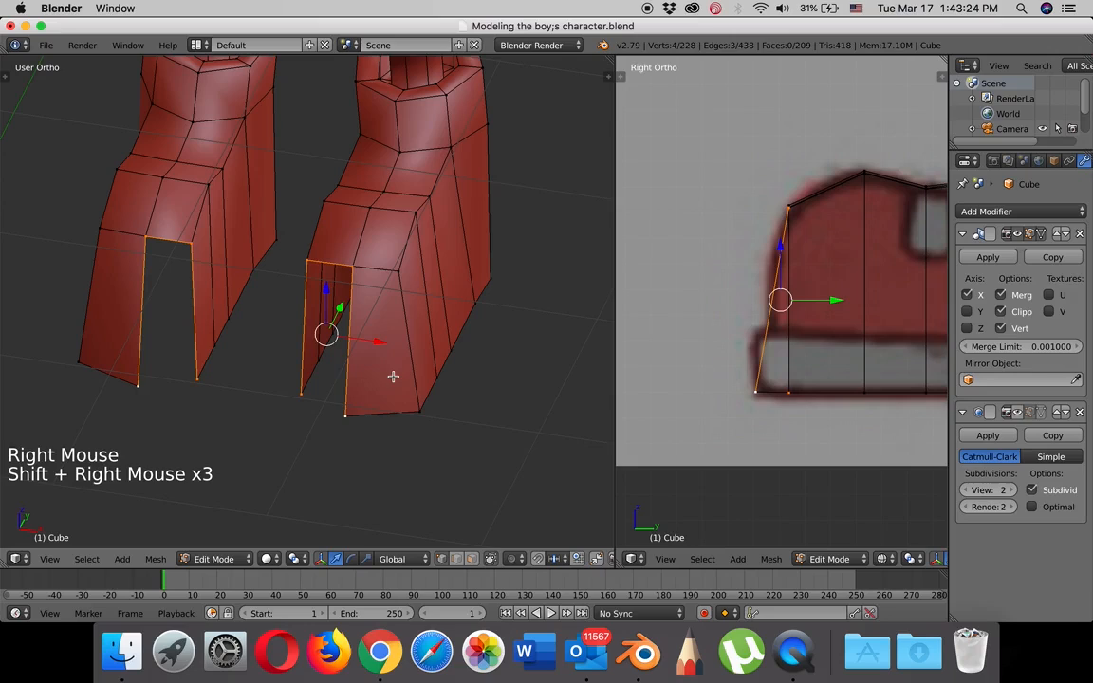
key(f)
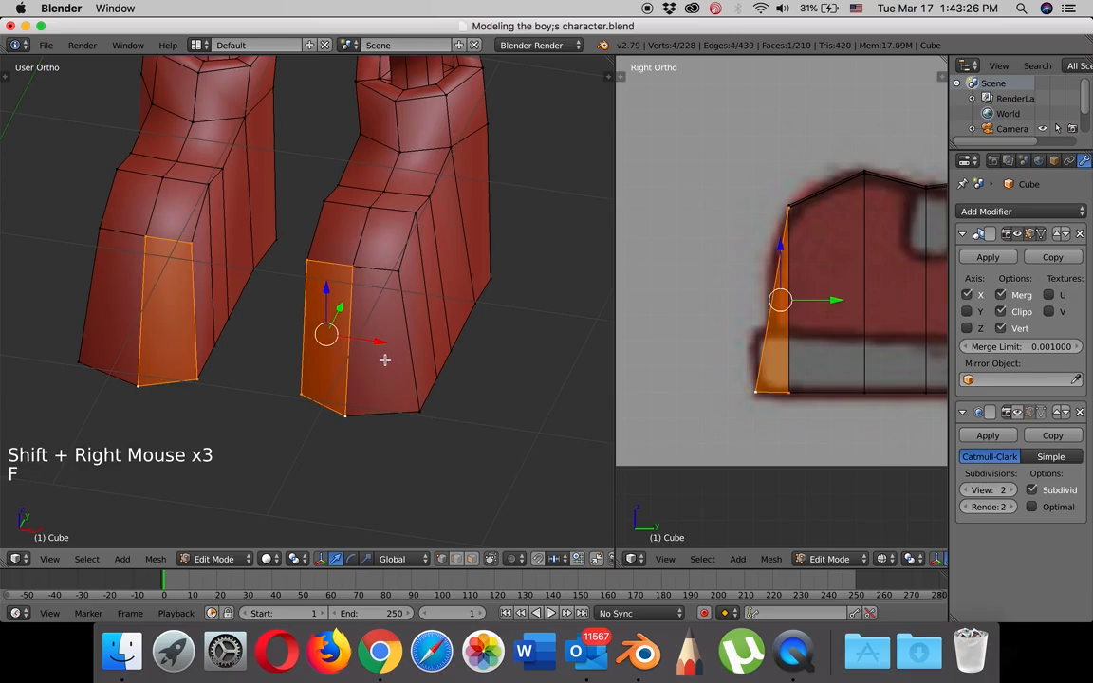
Bridge the four outer and four inner bottom-edge vertices along the middle of the sole using Bridge Edge Loops.
scroll(385, 360, up, 1)
scroll(384, 359, down, 2)
middle_drag(383, 358, 382, 285)
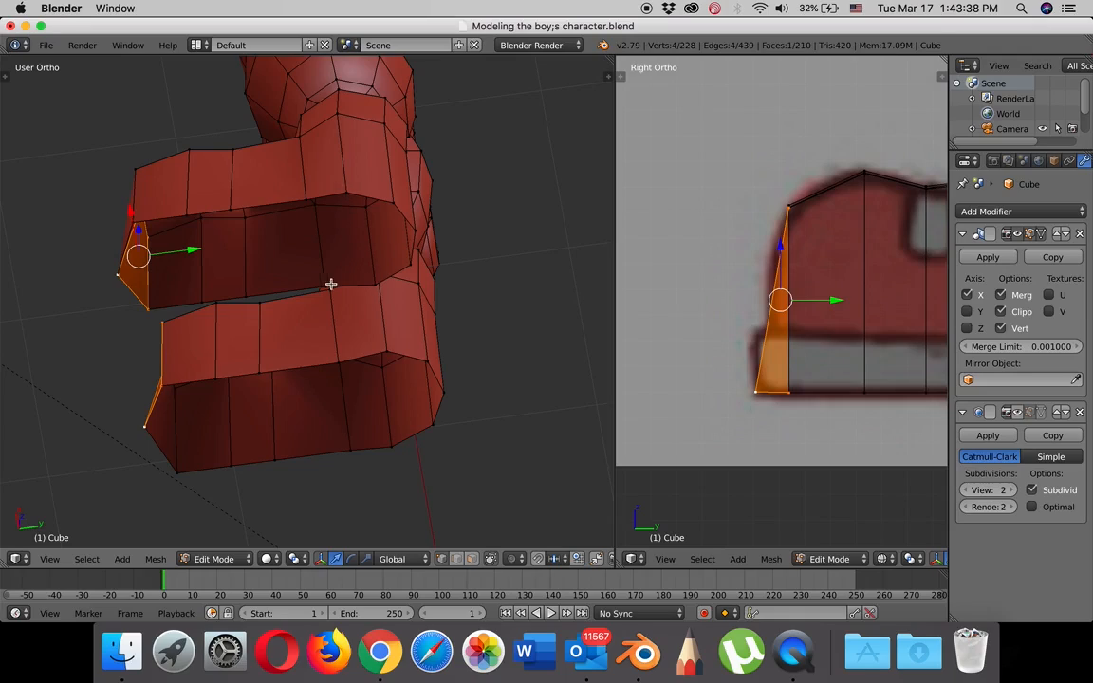
right_click(343, 188)
shift+right_click(305, 194)
shift+right_click(232, 204)
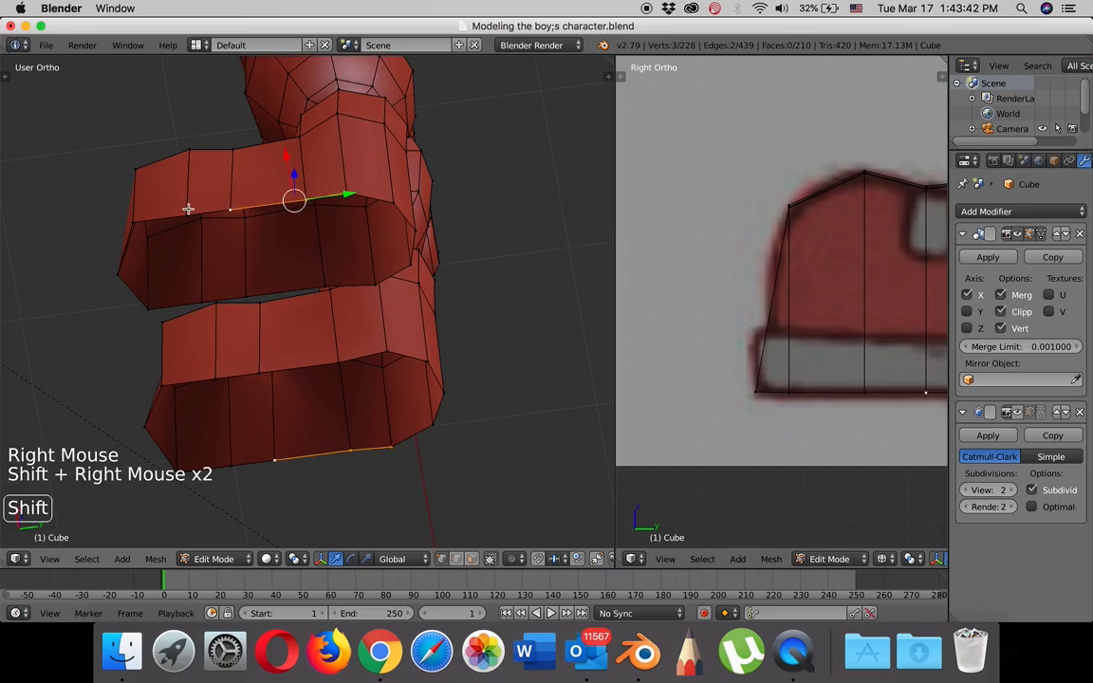
shift+right_click(187, 210)
shift+right_click(352, 280)
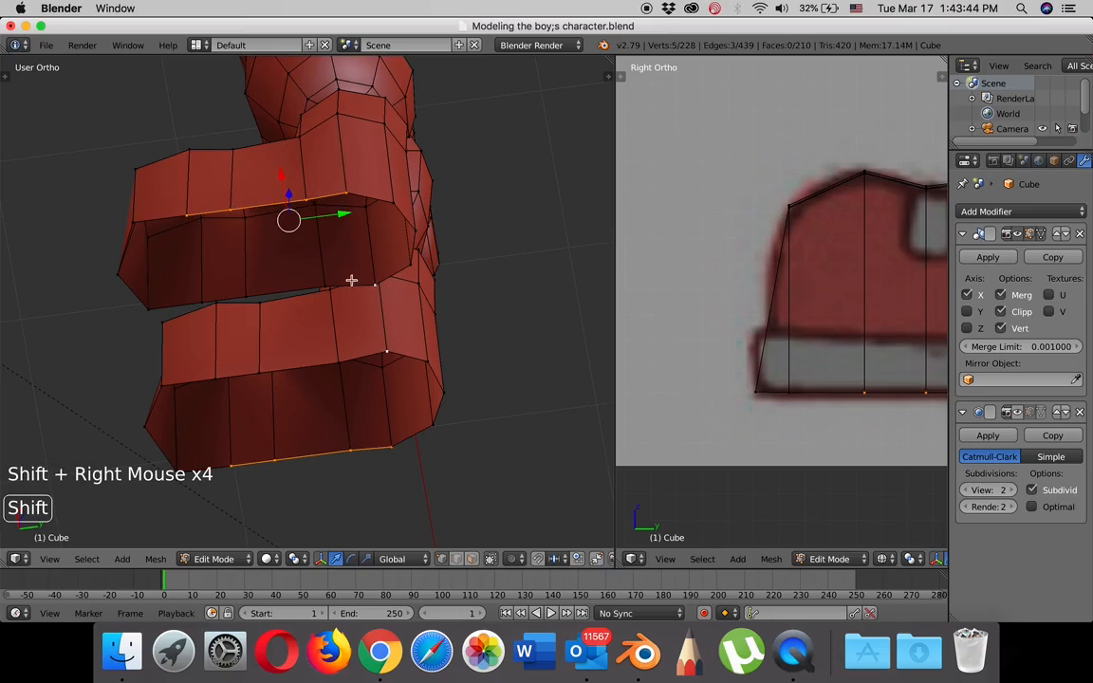
shift+right_click(321, 282)
shift+right_click(202, 293)
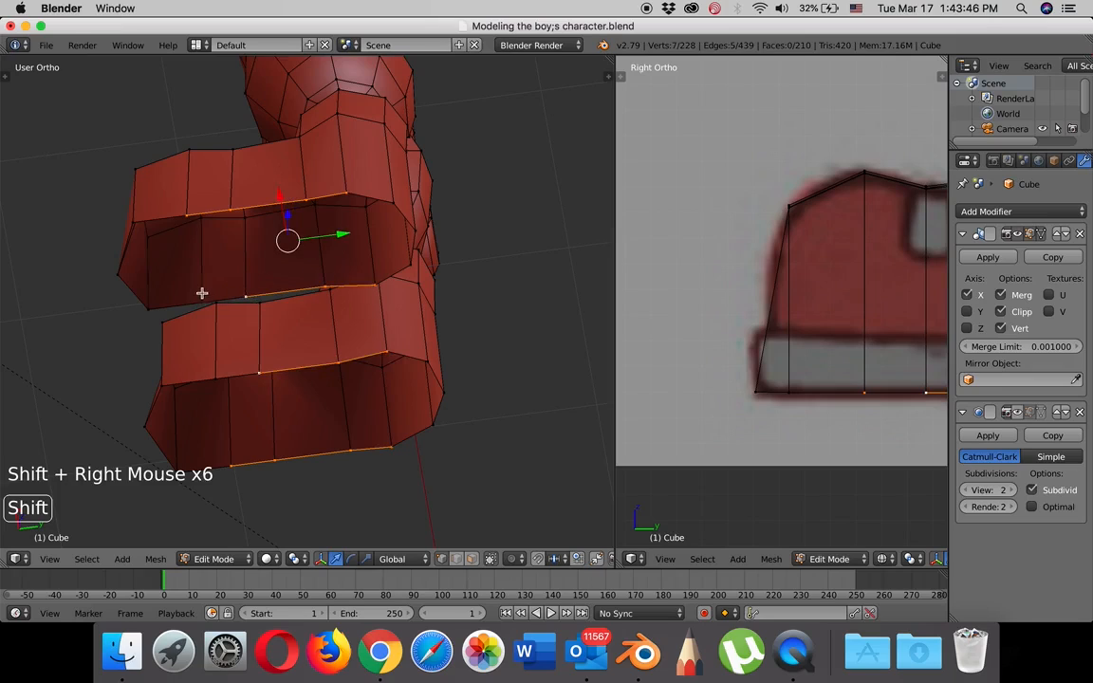
shift+right_click(273, 288)
mouse_move(305, 266)
middle_down()
mouse_move(303, 245)
mouse_move(307, 259)
middle_up()
key(w)
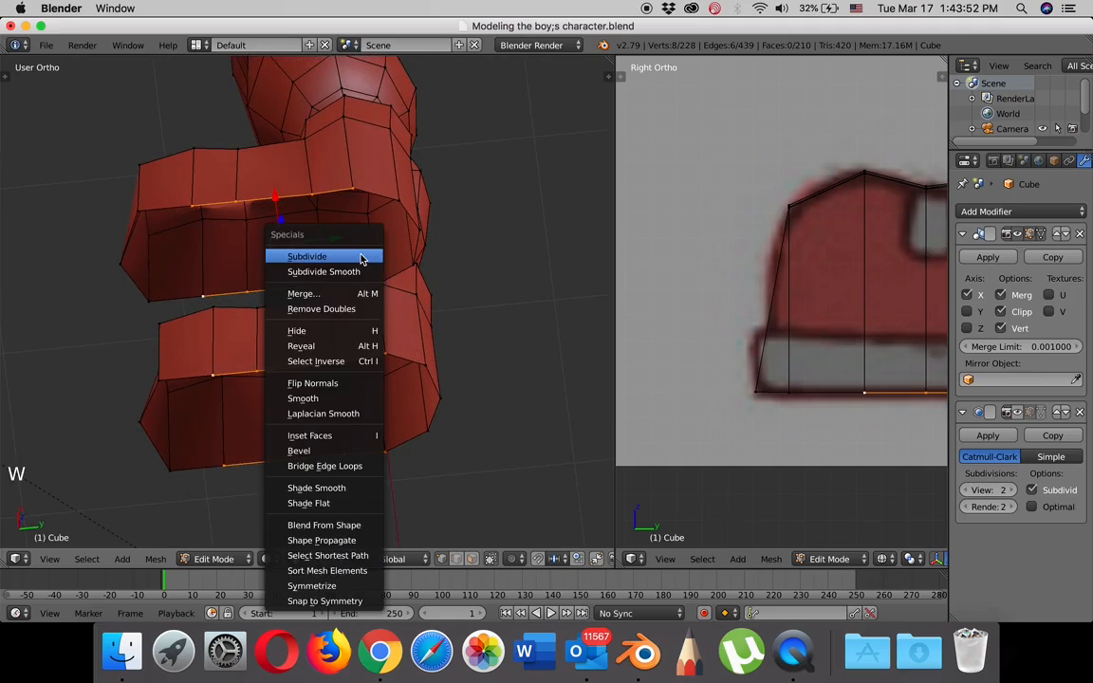
click(332, 468)
Add one lengthwise loop cut along the middle of the bridged sole faces.
middle_drag(342, 255, 415, 205)
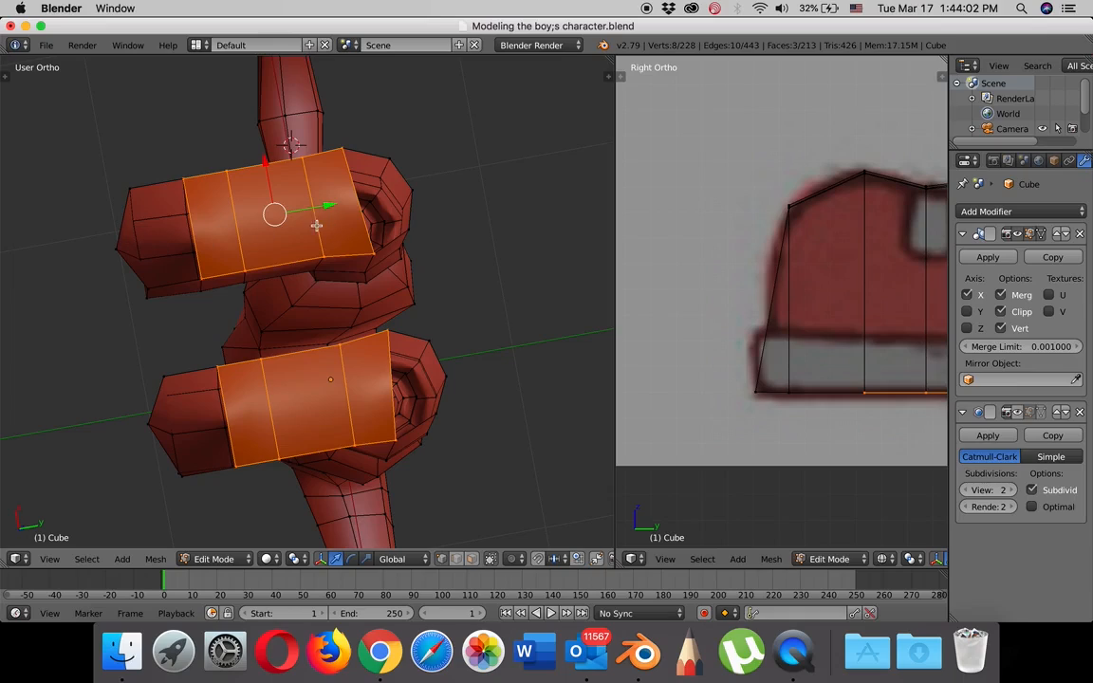
key(ctrl+r)
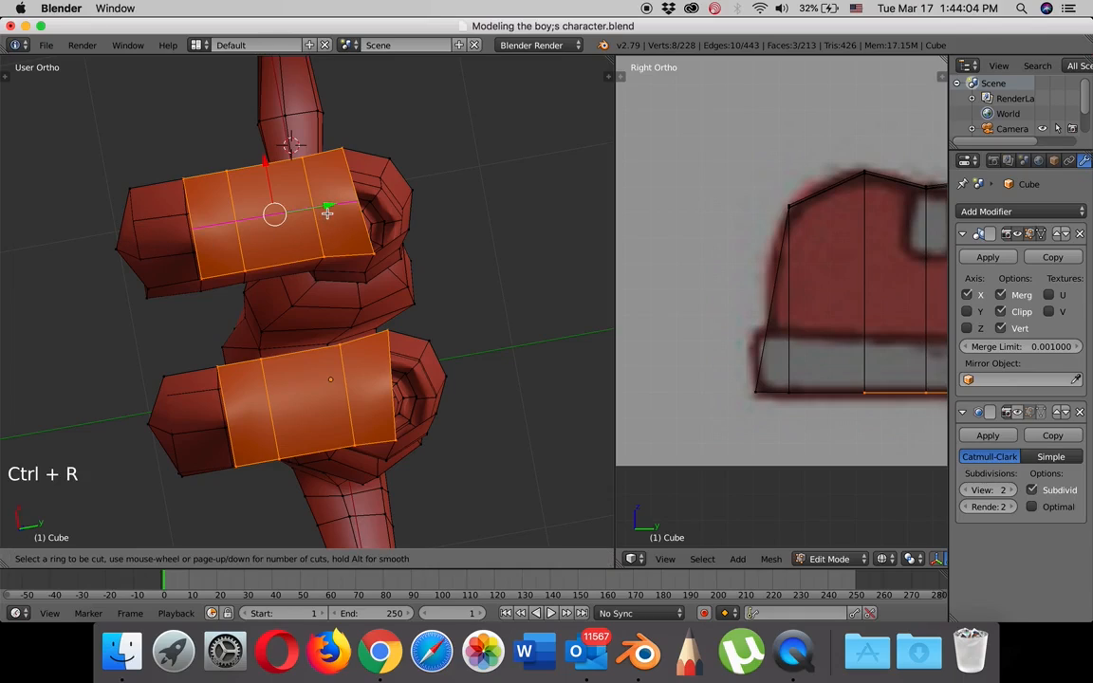
click(327, 213)
click(327, 214)
middle_drag(327, 210, 325, 235)
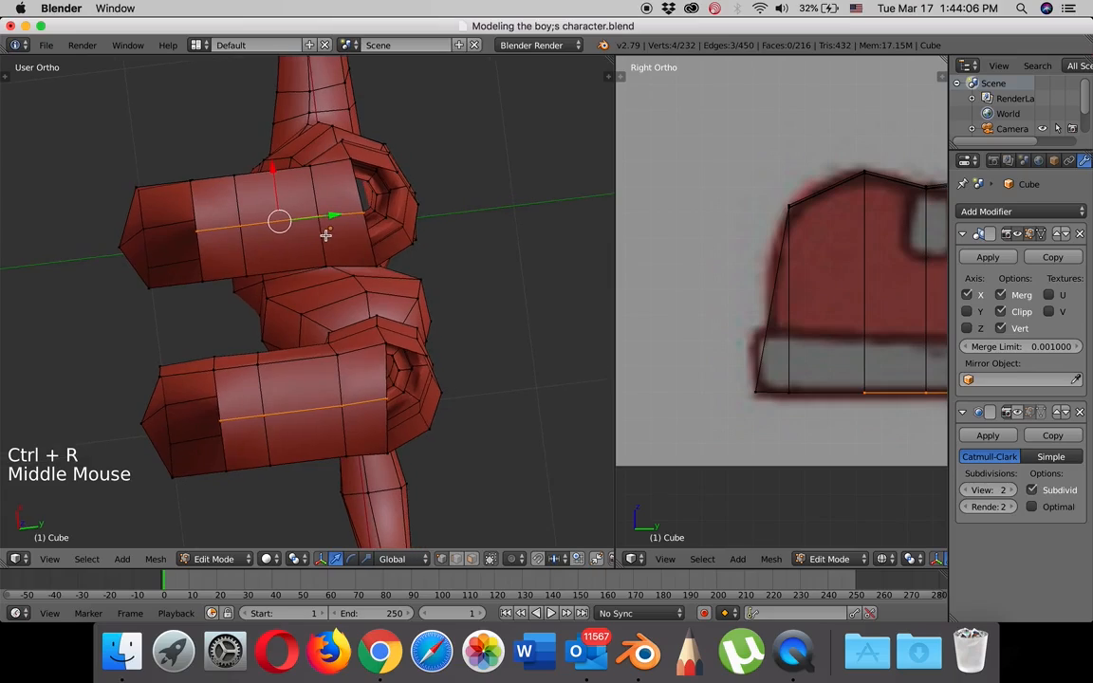
Fill the outer half of the sole's heel gap with a four-vertex face.
right_click(362, 211)
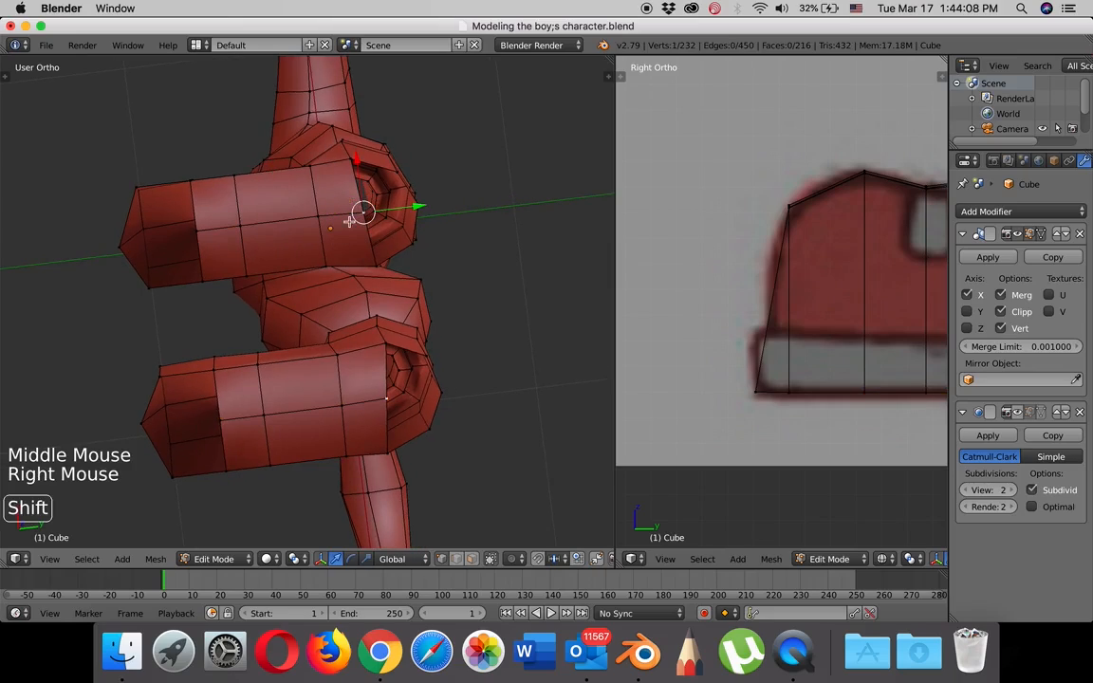
shift+right_click(349, 163)
shift+right_click(389, 172)
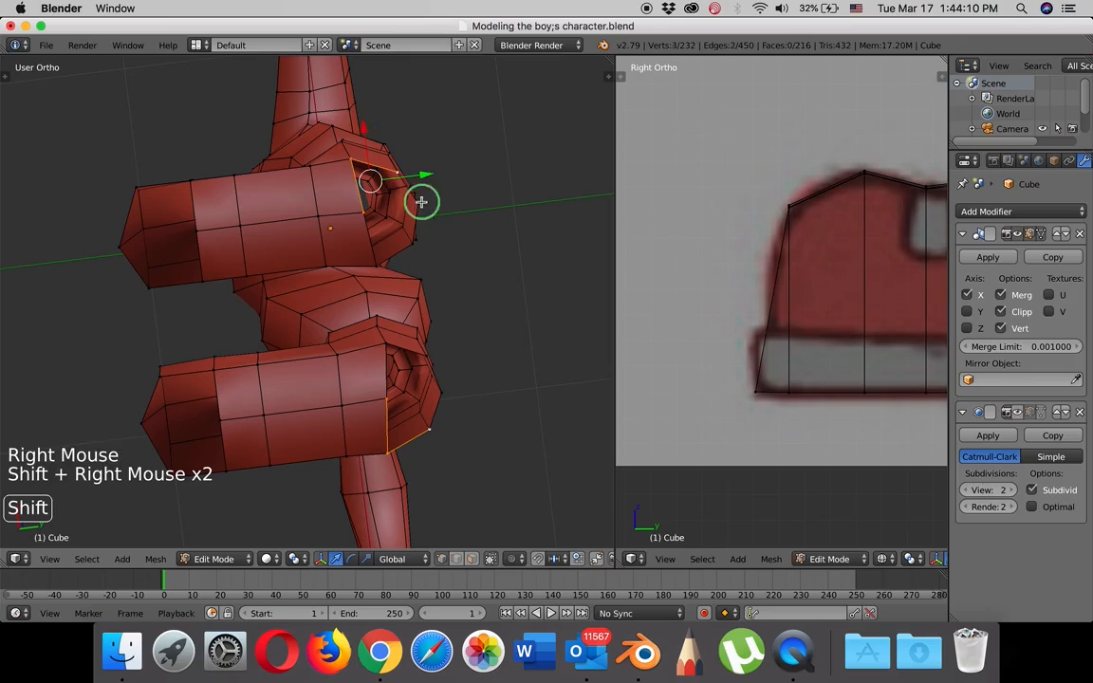
shift+right_click(418, 202)
middle_drag(469, 227, 478, 257)
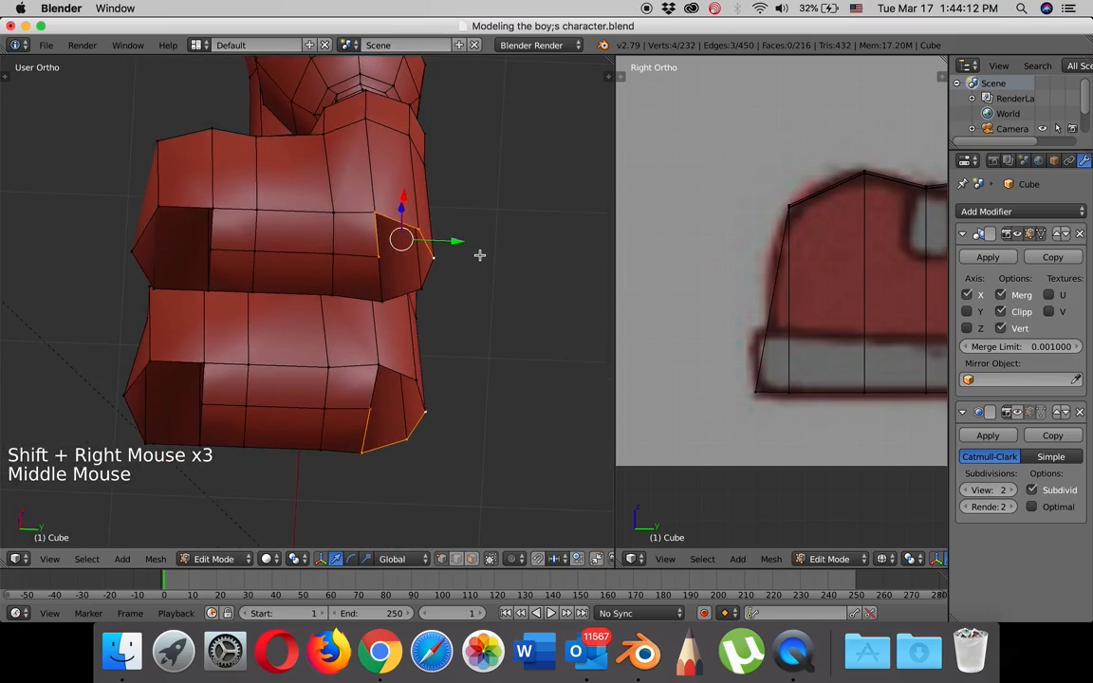
key(f)
Fill the inner half of the sole's heel gap with a four-vertex face.
right_click(434, 257)
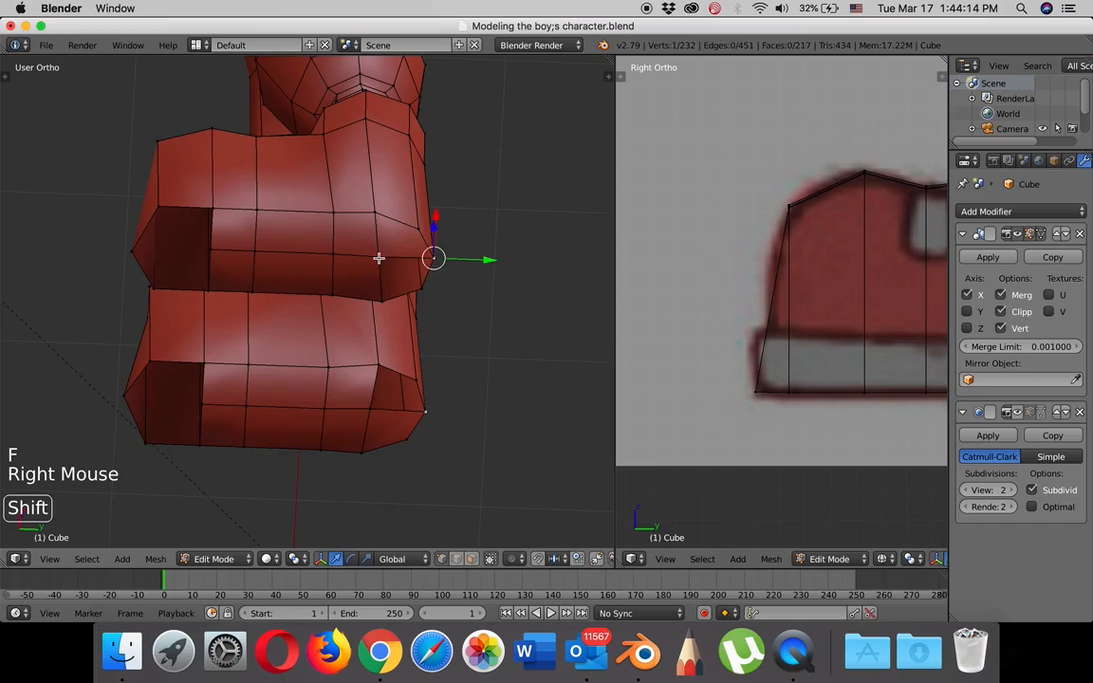
shift+right_click(378, 257)
shift+right_click(381, 301)
shift+right_click(423, 288)
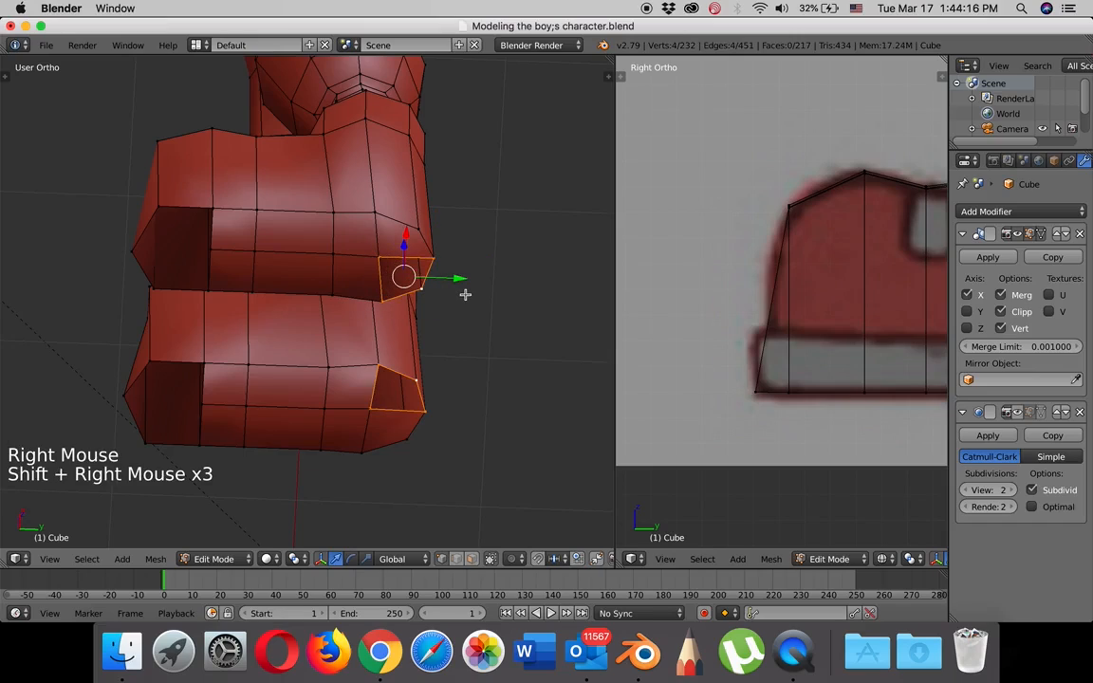
key(f)
Fill the outer half of the sole's toe gap with a face reaching the front tip.
right_click(208, 251)
shift+right_click(210, 207)
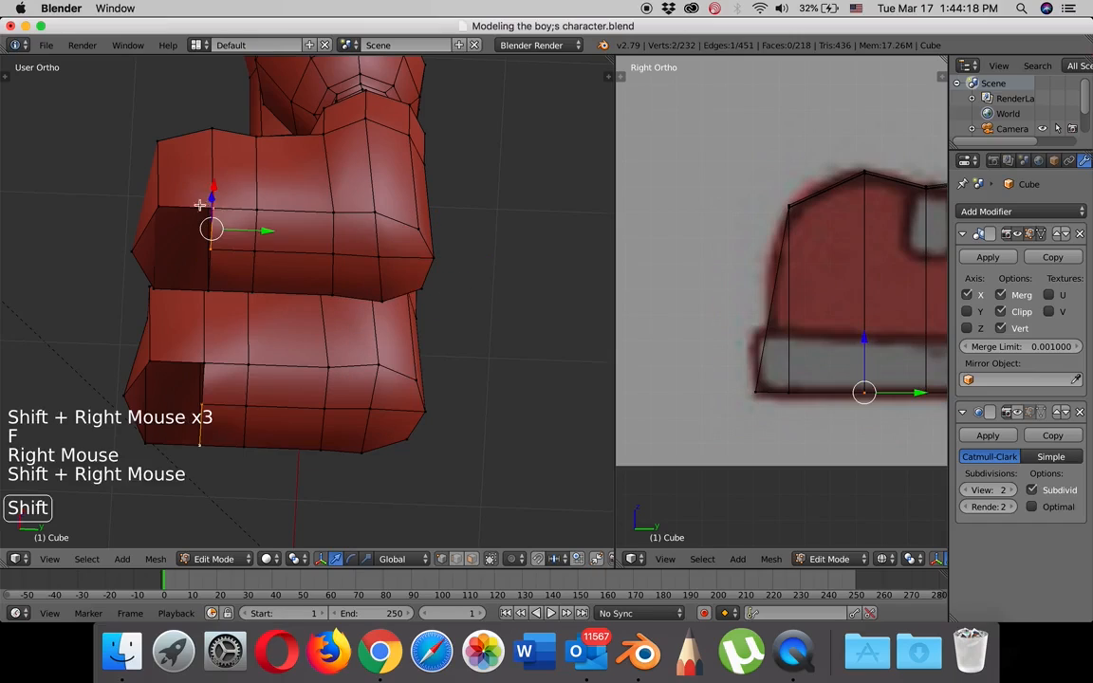
shift+right_click(153, 208)
shift+right_click(131, 250)
key(f)
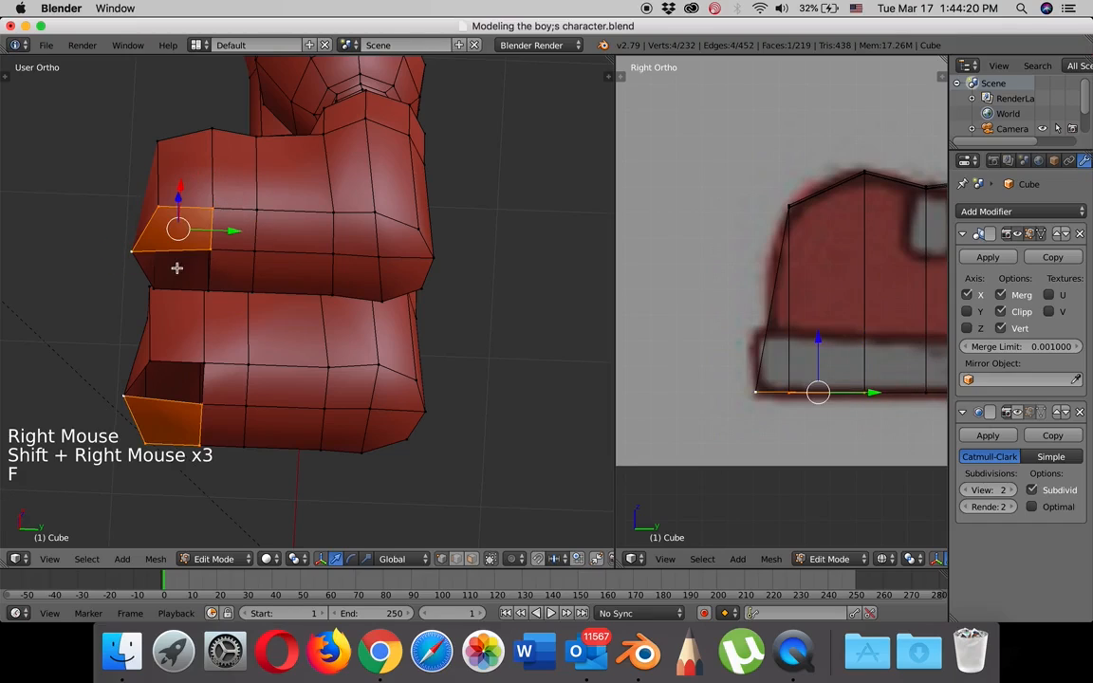
Fill the inner half of the sole's toe gap with a face reaching the front tip.
right_click(209, 250)
shift+right_click(130, 251)
shift+right_click(153, 282)
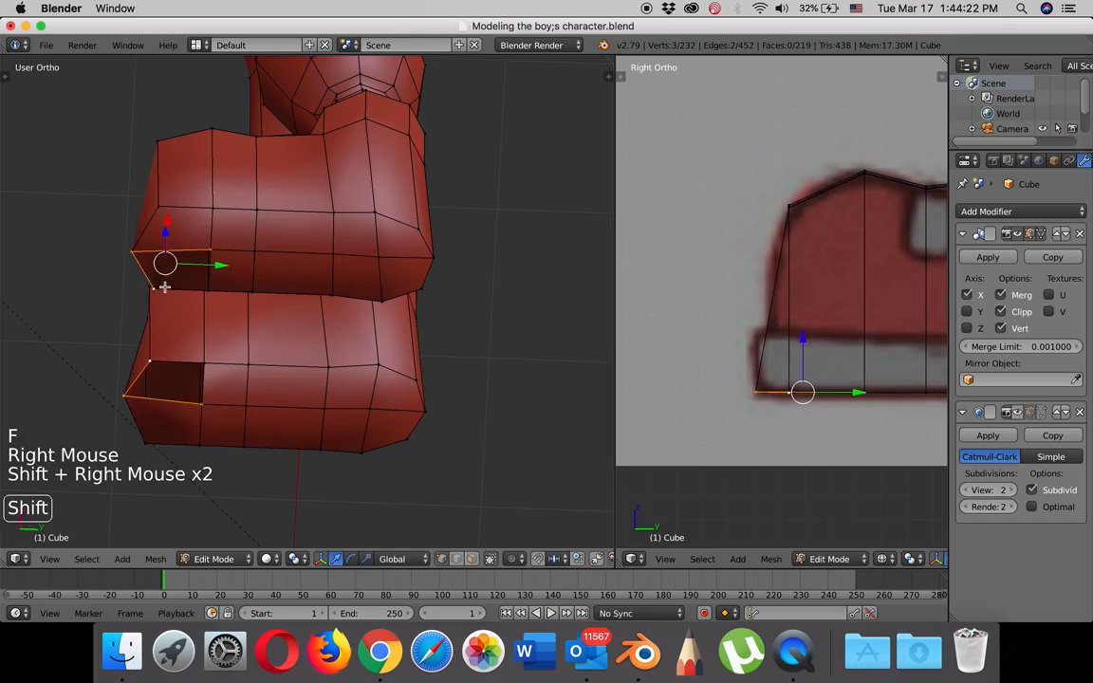
shift+right_click(208, 286)
key(f)
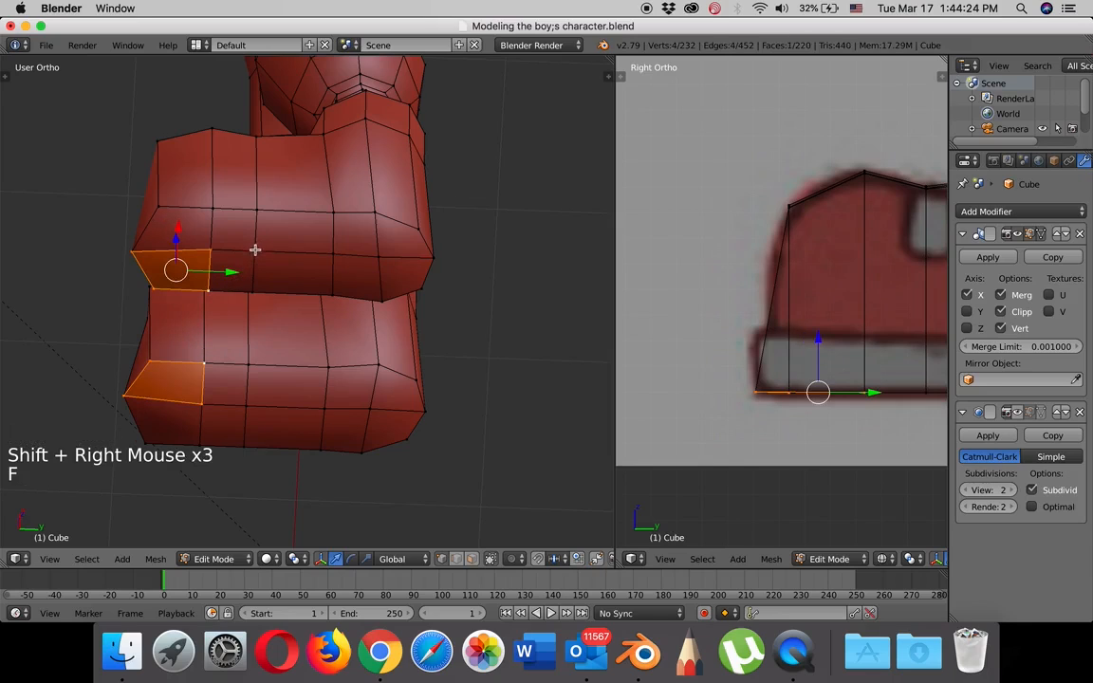
Add a horizontal loop cut around the whole shoe, about midway between the sole and the top of the foot.
middle_drag(253, 248, 261, 325)
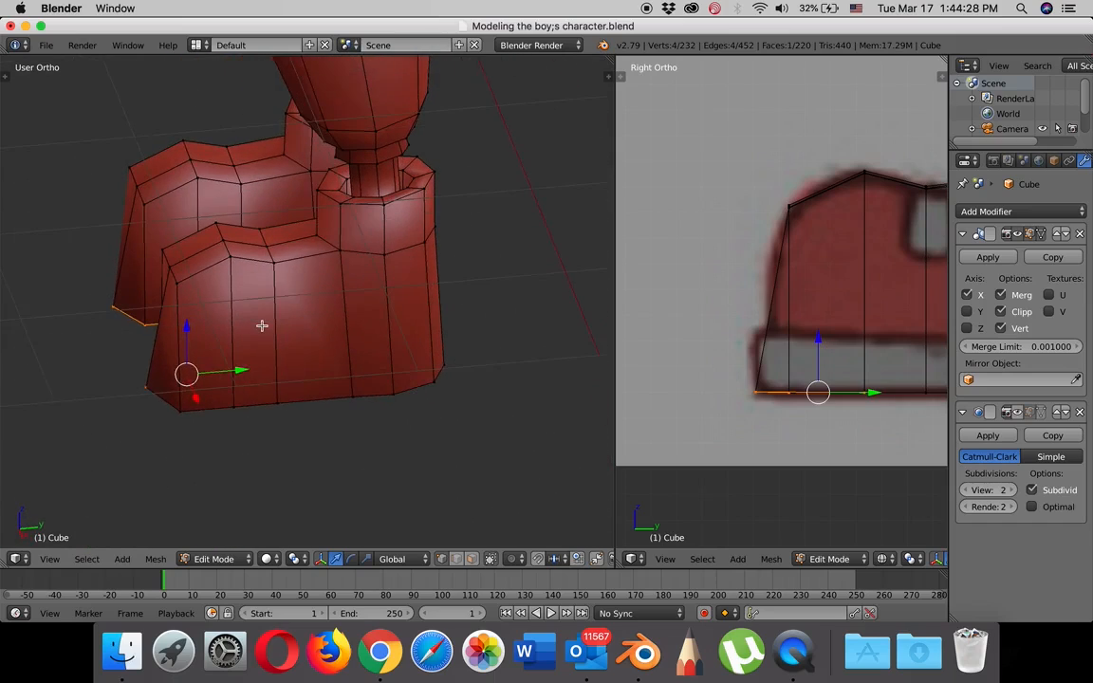
scroll(565, 315, down, 2)
scroll(566, 315, down, 2)
scroll(566, 315, up, 2)
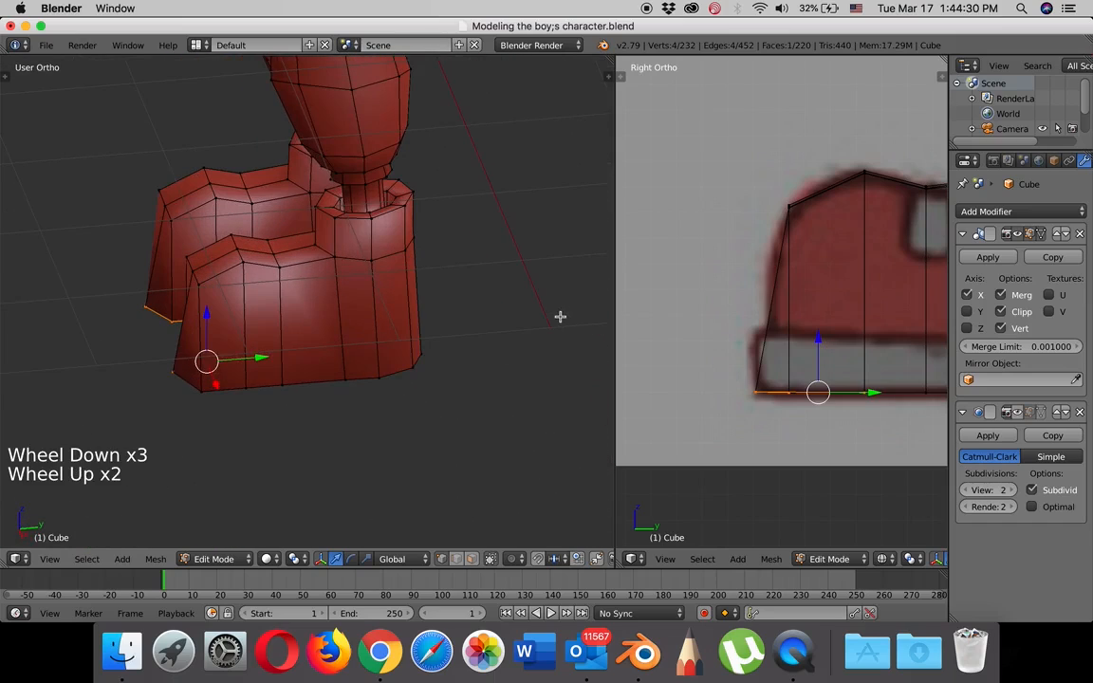
scroll(784, 296, down, 4)
shift+middle_drag(784, 296, 720, 266)
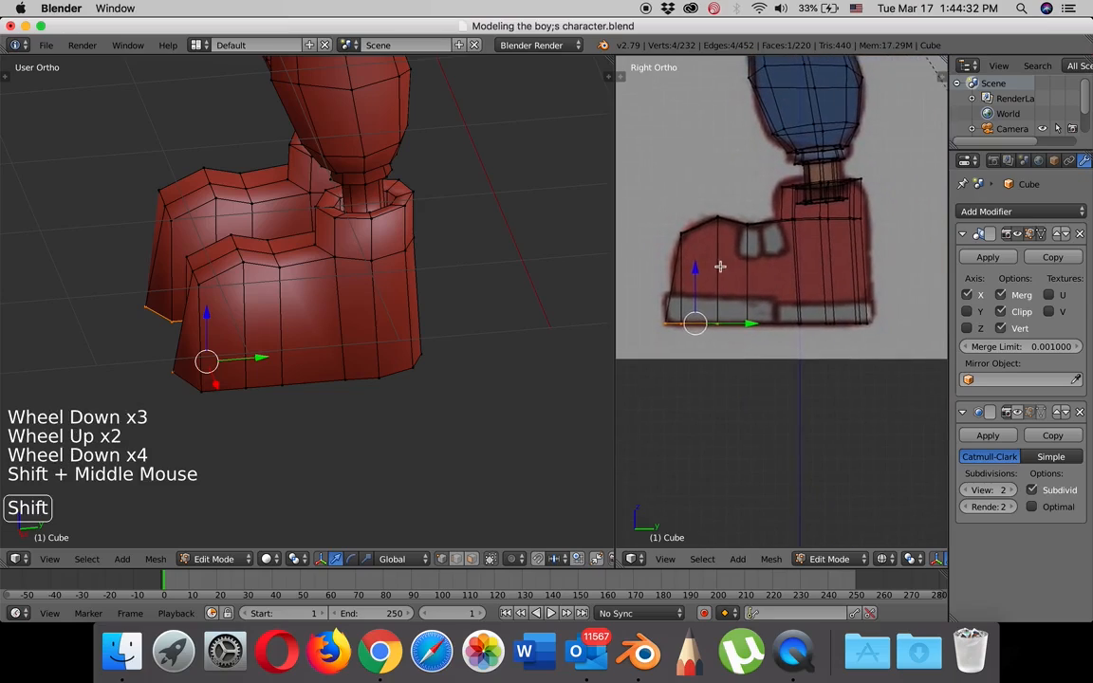
scroll(720, 267, up, 2)
scroll(733, 266, down, 1)
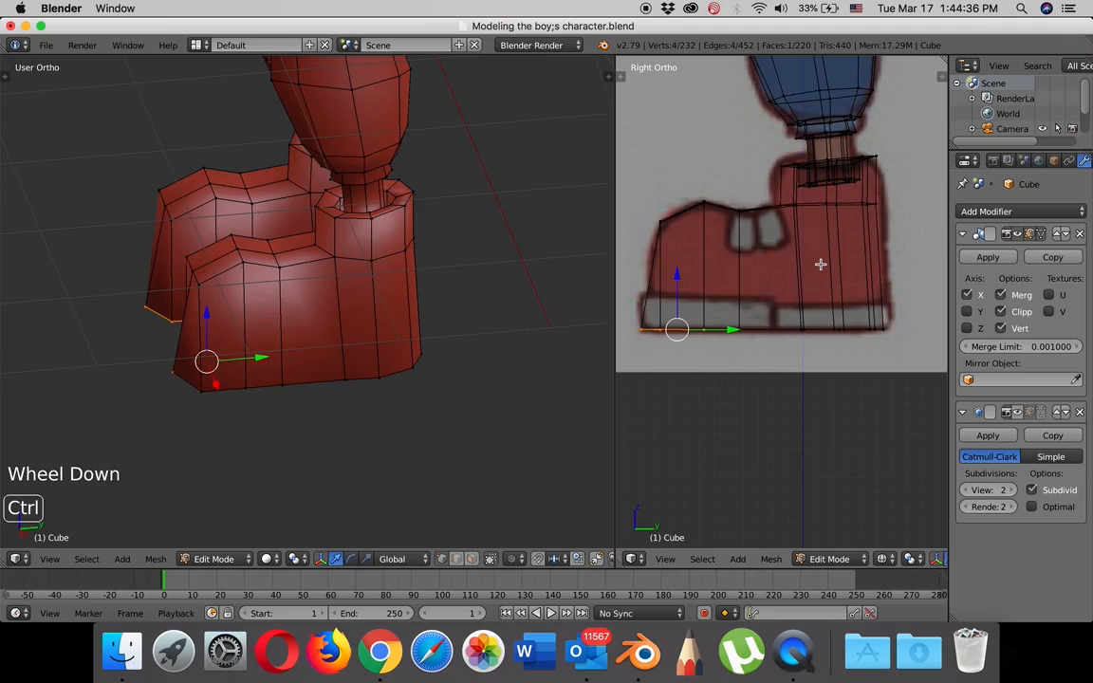
key(ctrl+r)
click(837, 264)
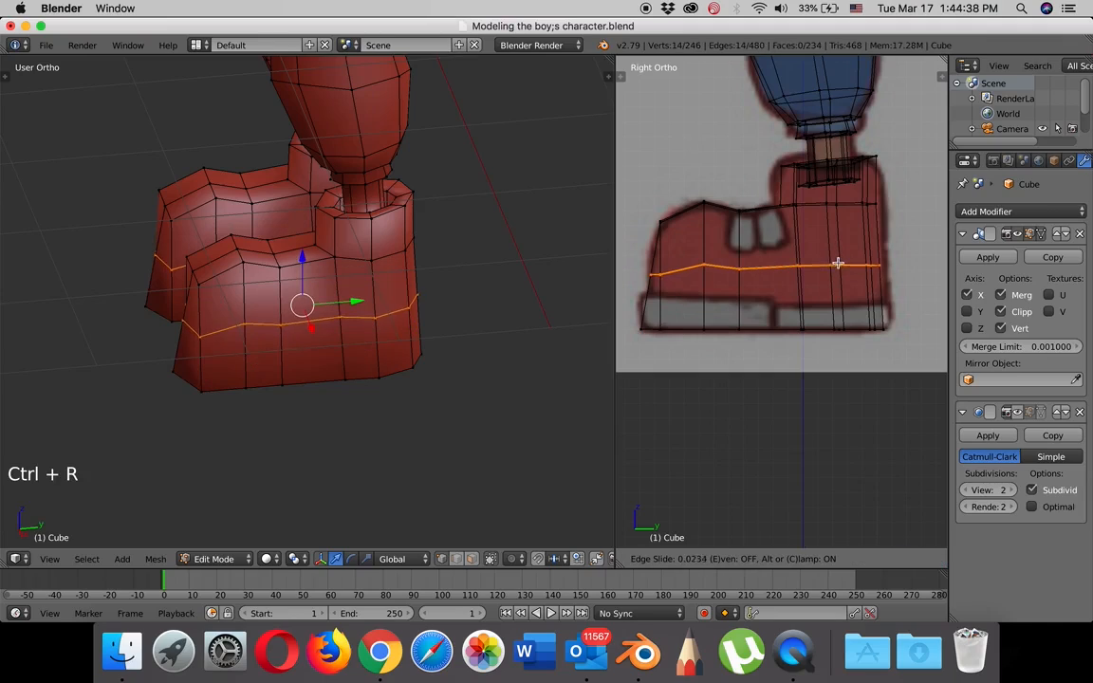
click(839, 262)
Flatten the new horizontal edge loop with a Z scale of 0.
scroll(643, 275, up, 2)
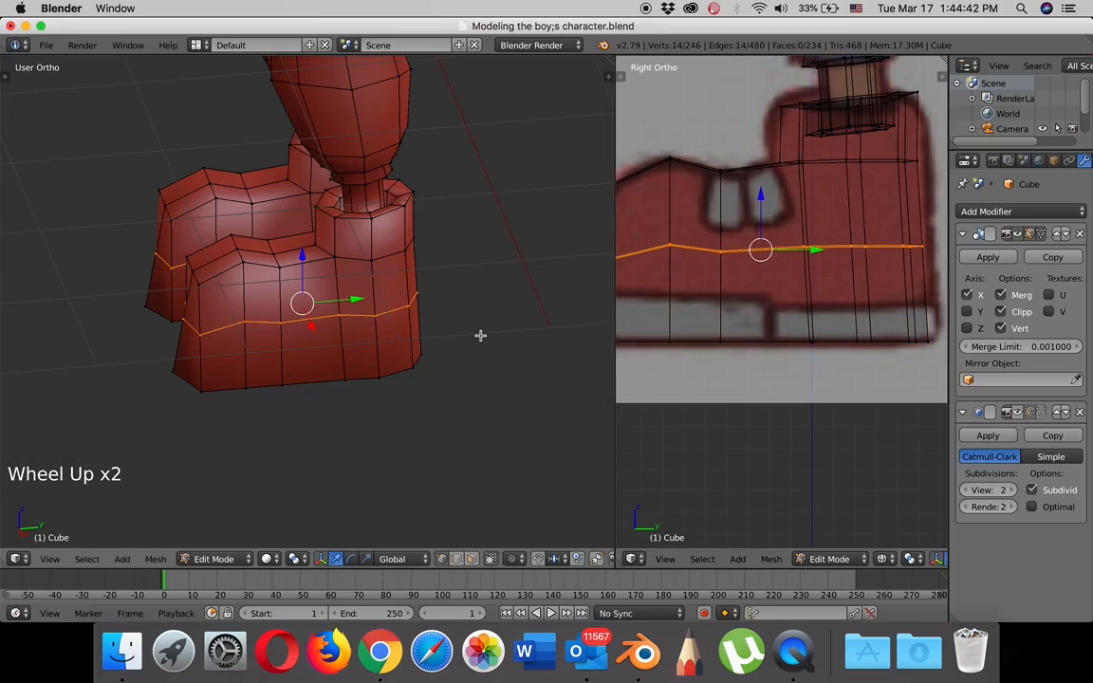
key(s)
key(z)
key(0)
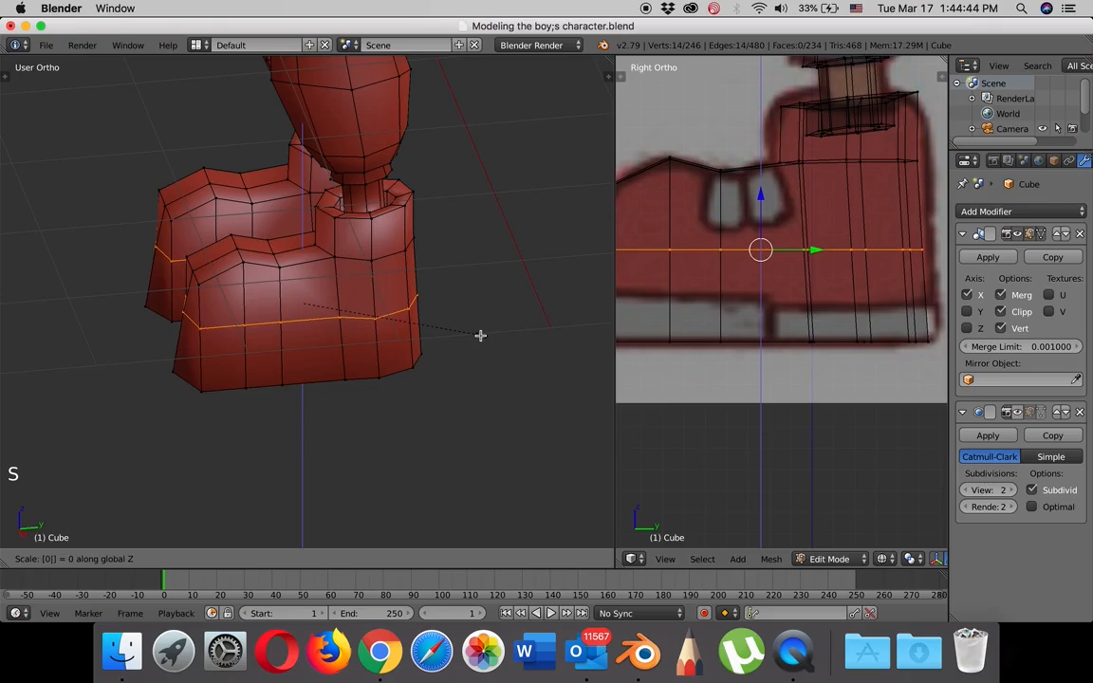
key(Return)
Lower the four vertices along the shoe's outer top edge, from the ankle to the toe, slightly in Z to round it.
middle_drag(429, 337, 418, 295)
scroll(400, 295, up, 2)
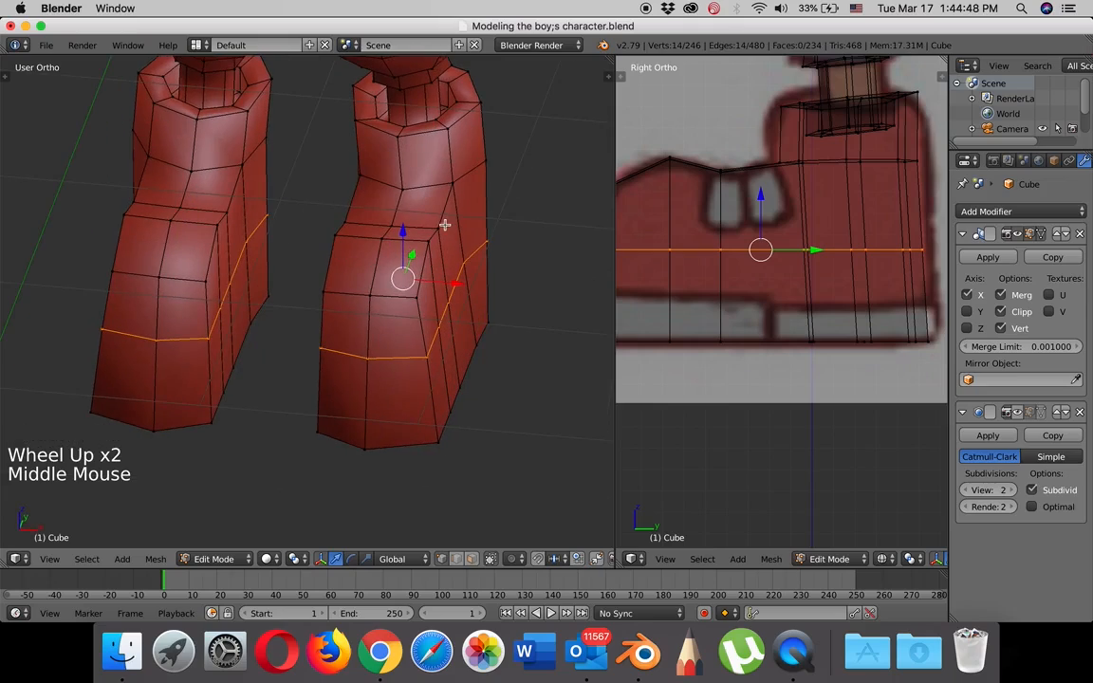
right_click(454, 186)
shift+right_click(444, 208)
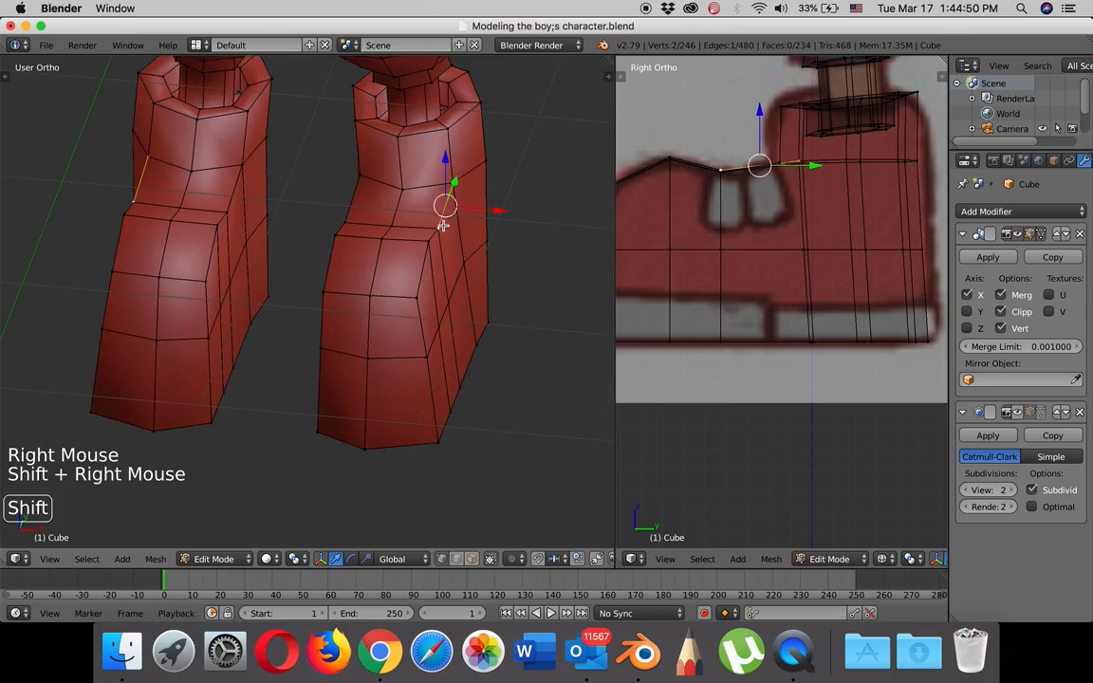
shift+right_click(428, 241)
shift+right_click(419, 293)
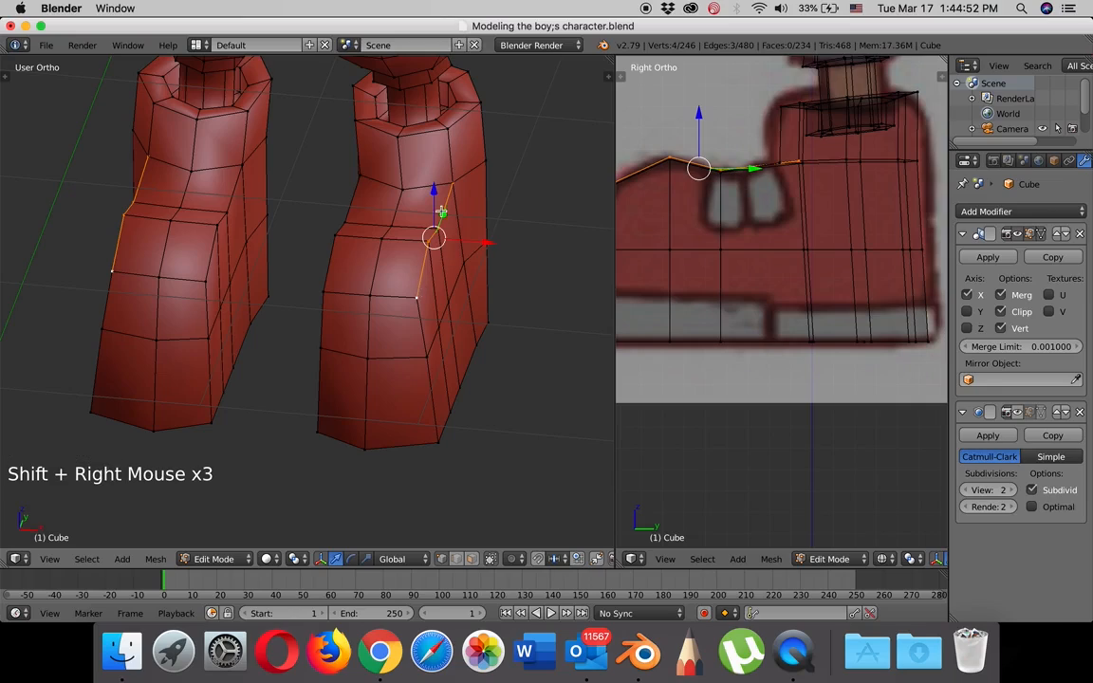
drag(432, 188, 435, 202)
Lower the four vertices along the shoe's inner top edge slightly in Z to round that side.
right_click(359, 174)
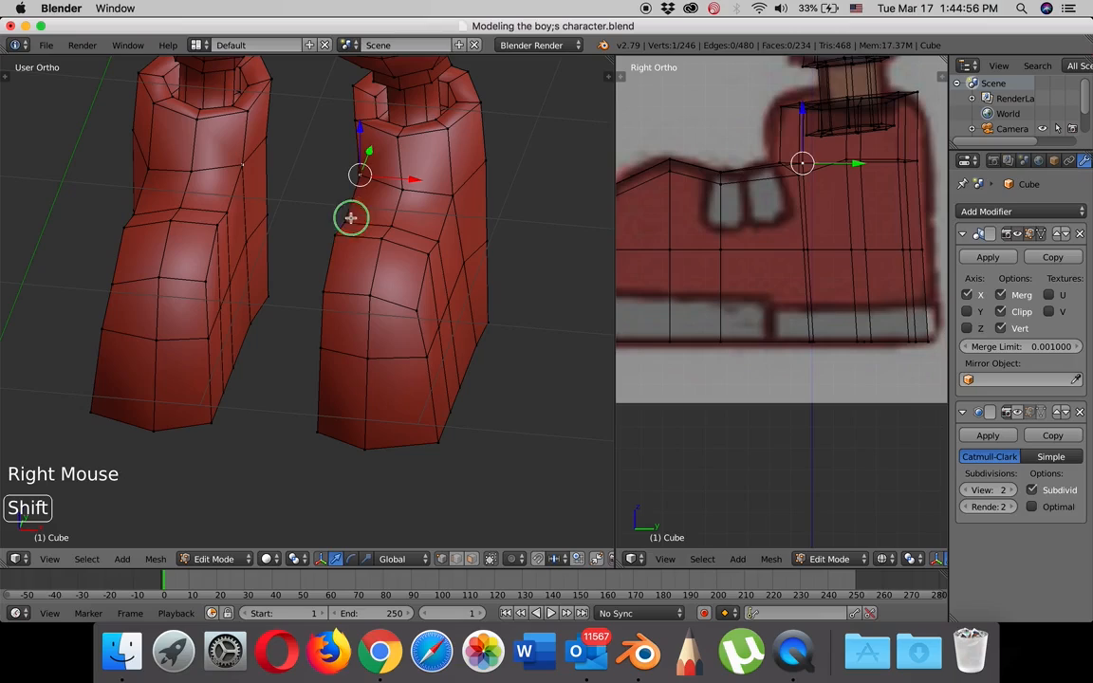
shift+right_click(346, 217)
shift+right_click(335, 240)
shift+right_click(323, 291)
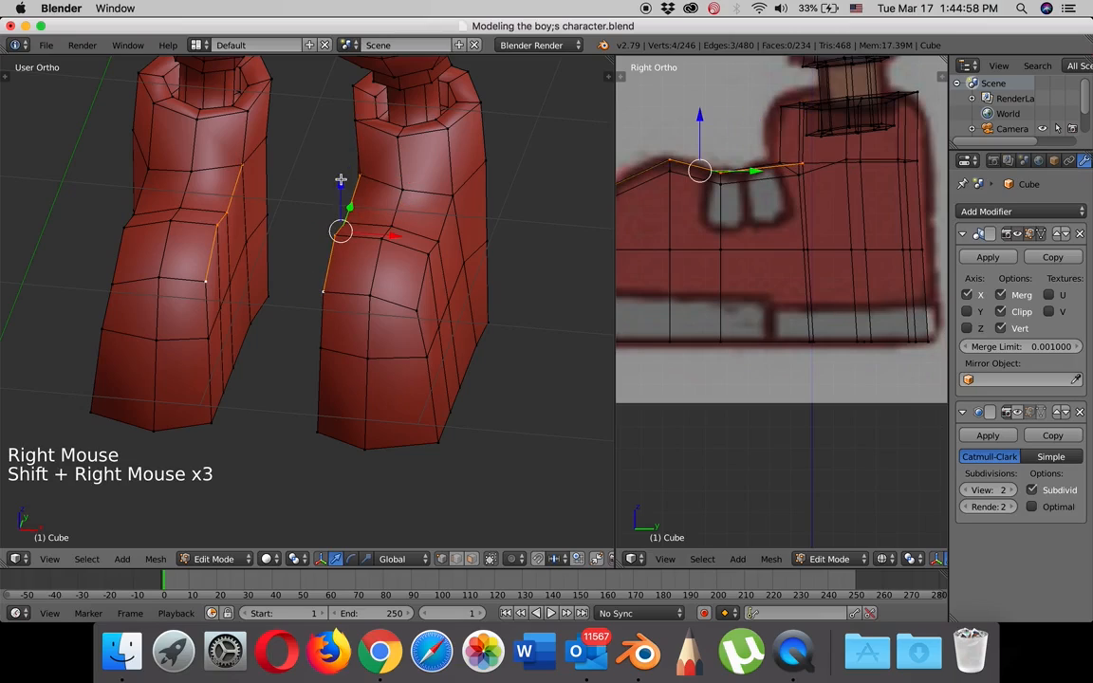
drag(341, 179, 337, 190)
Move the nine vertices on the outer side of the forefoot, from sole to top edge, slightly outward along X.
middle_drag(377, 249, 446, 129)
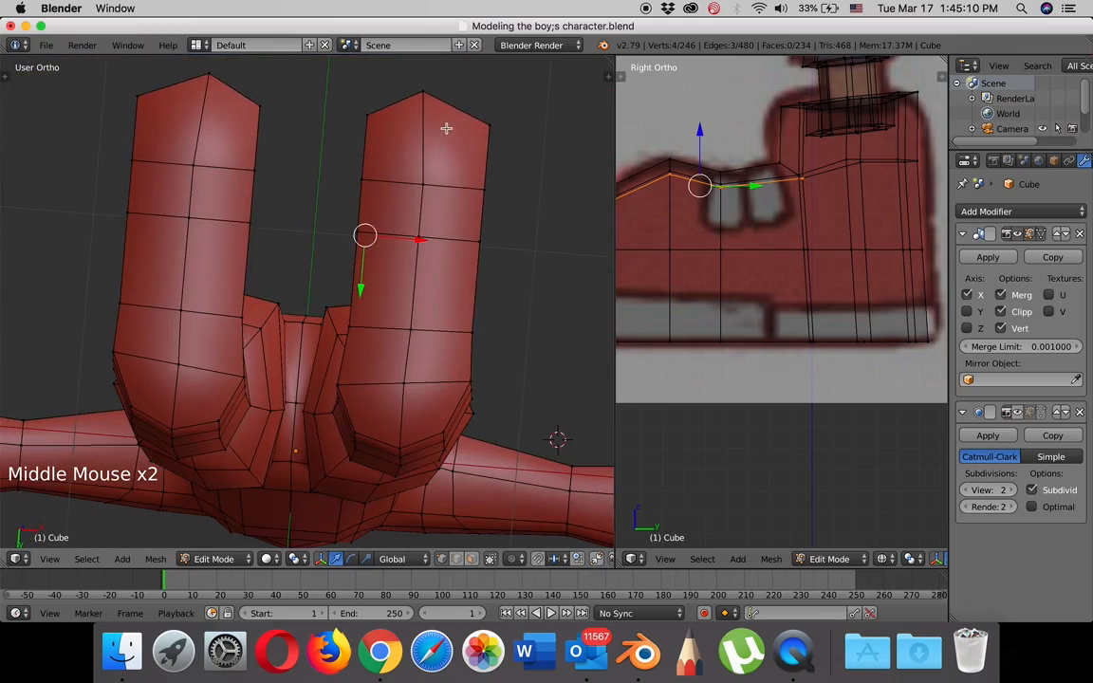
middle_drag(497, 220, 359, 166)
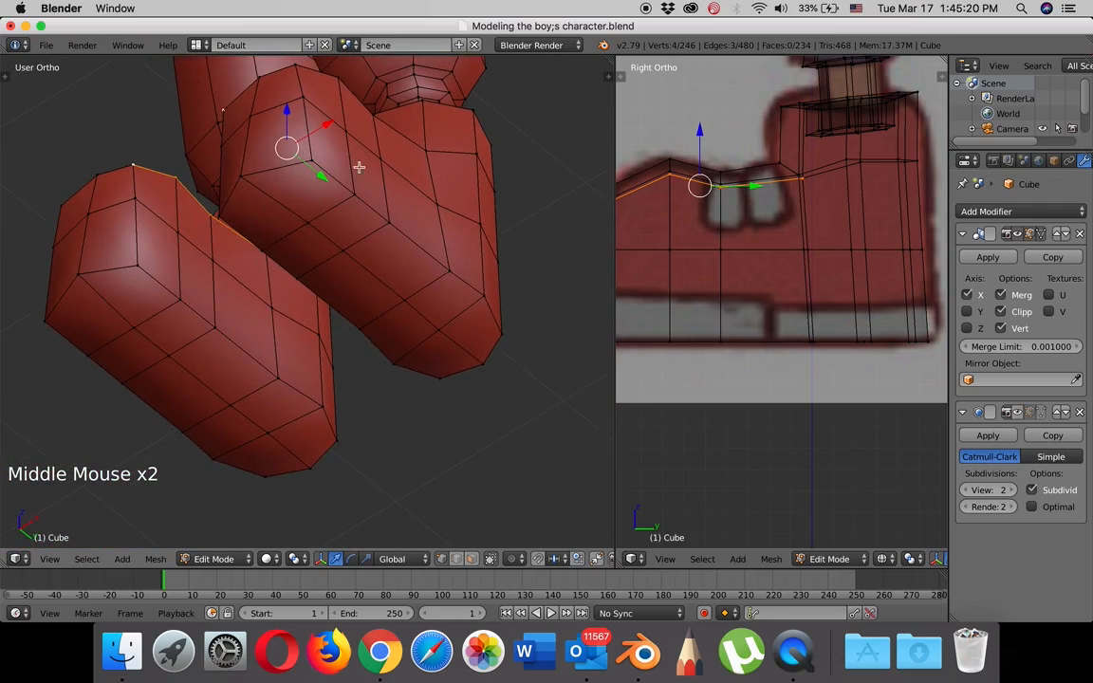
right_click(312, 160)
shift+right_click(313, 95)
shift+right_click(296, 66)
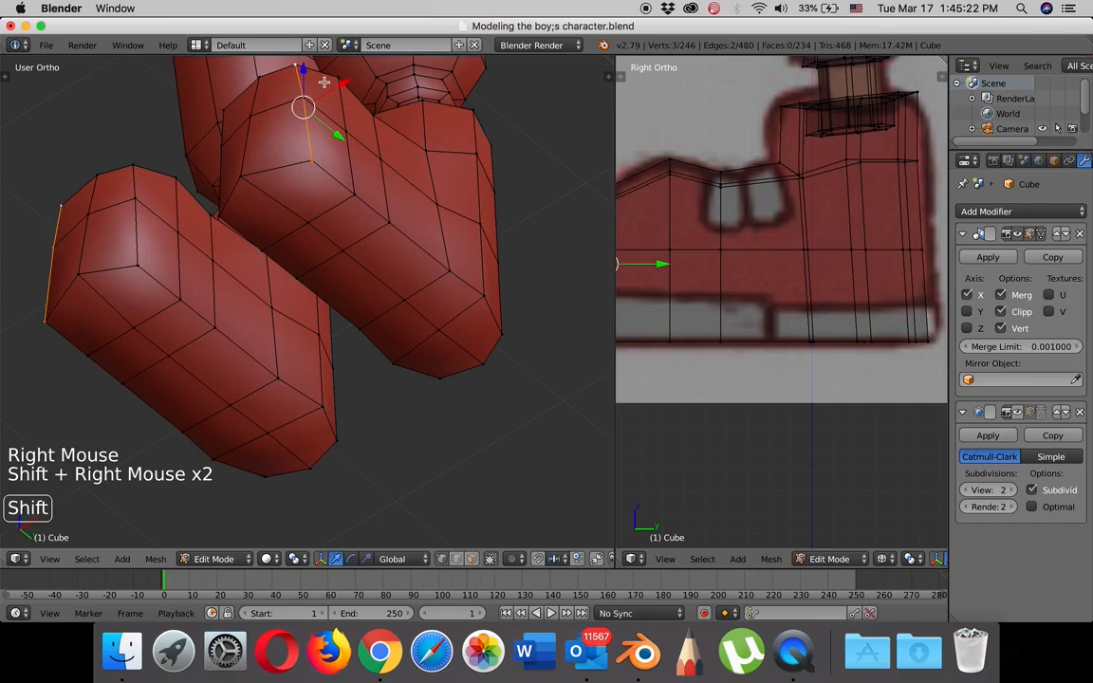
shift+right_click(335, 75)
shift+right_click(349, 136)
shift+right_click(354, 189)
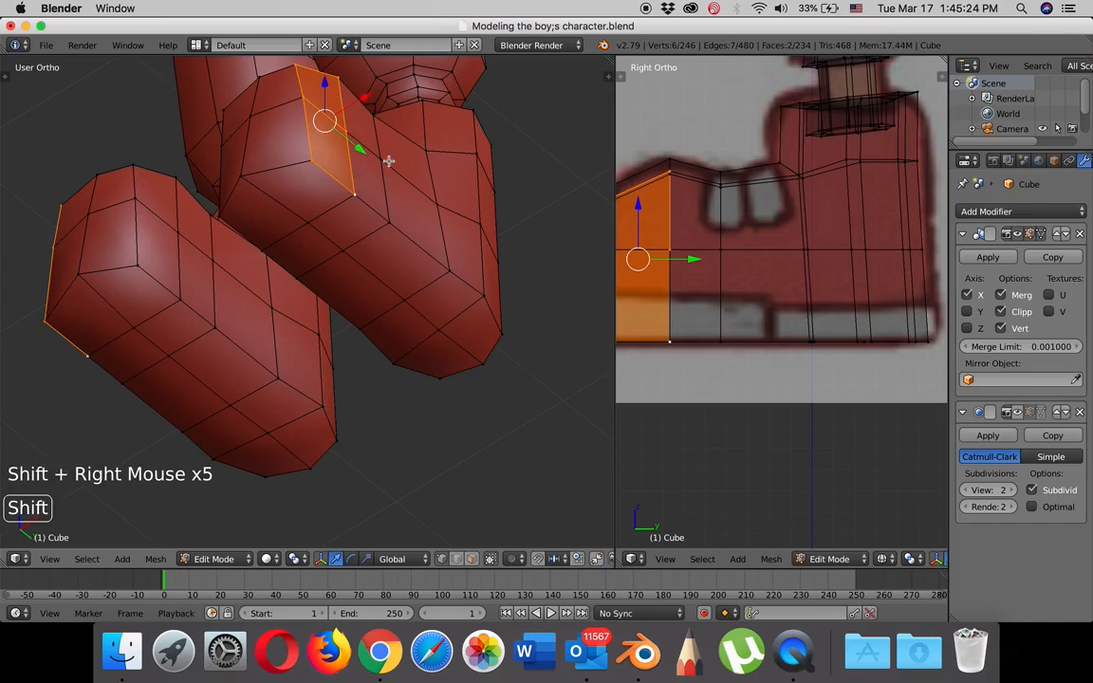
shift+right_click(371, 121)
shift+right_click(385, 190)
shift+right_click(406, 205)
middle_drag(406, 205, 422, 95)
drag(424, 95, 471, 99)
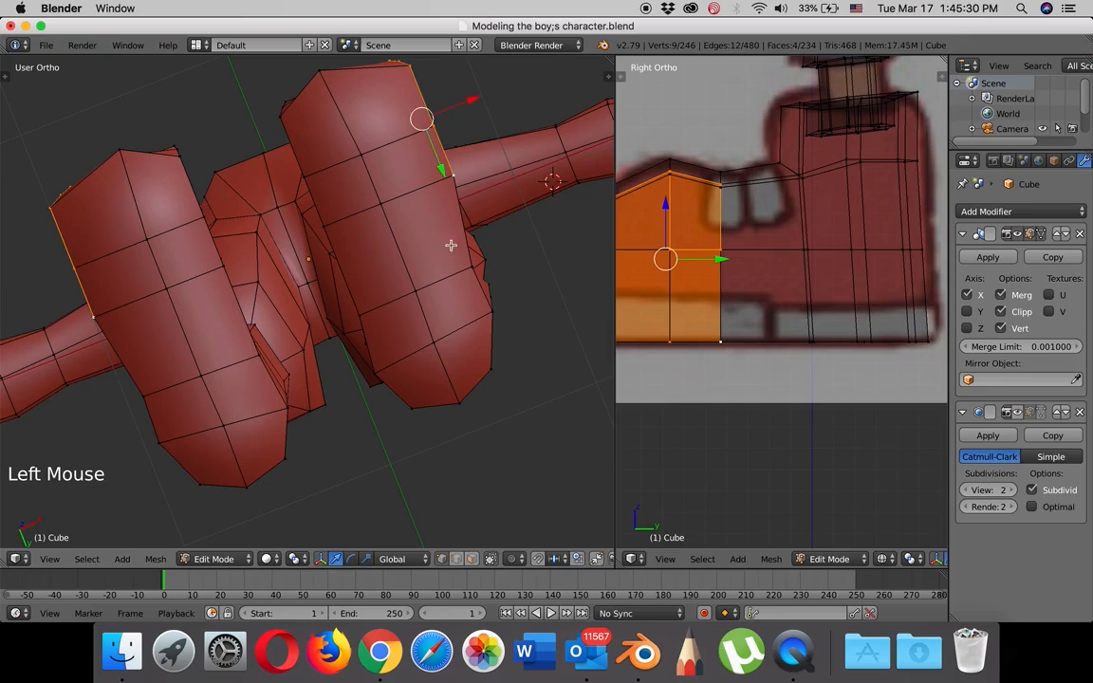
Rotate the selected outer forefoot vertices a few degrees, as seen from below, to angle that side of the shoe.
middle_drag(451, 245, 481, 264)
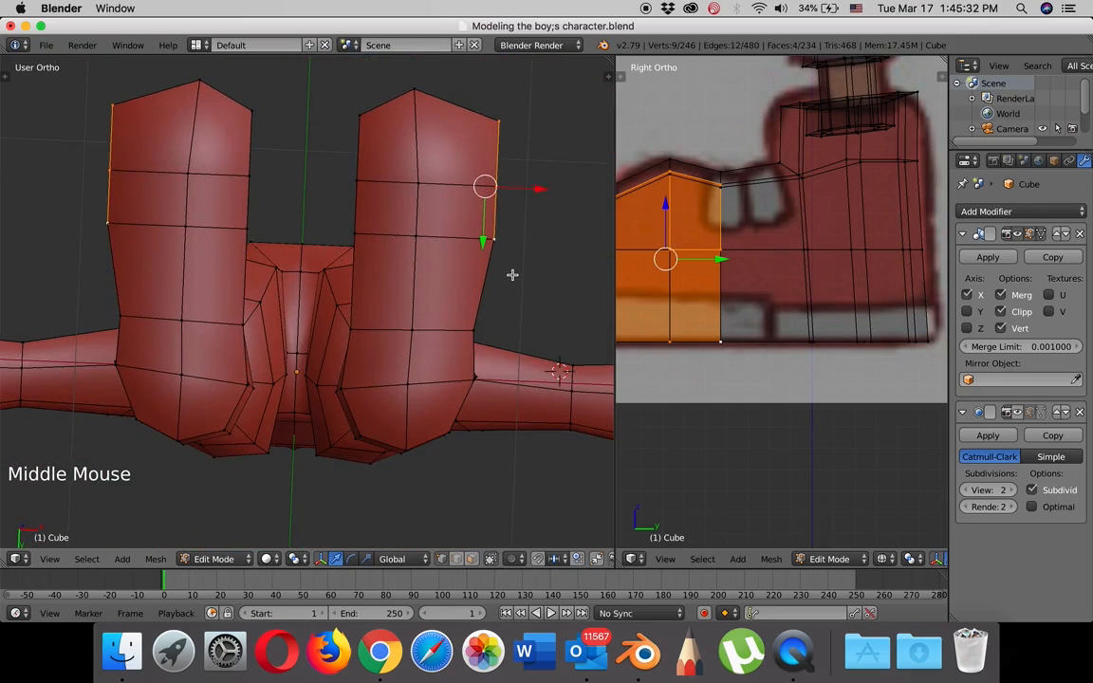
key(r)
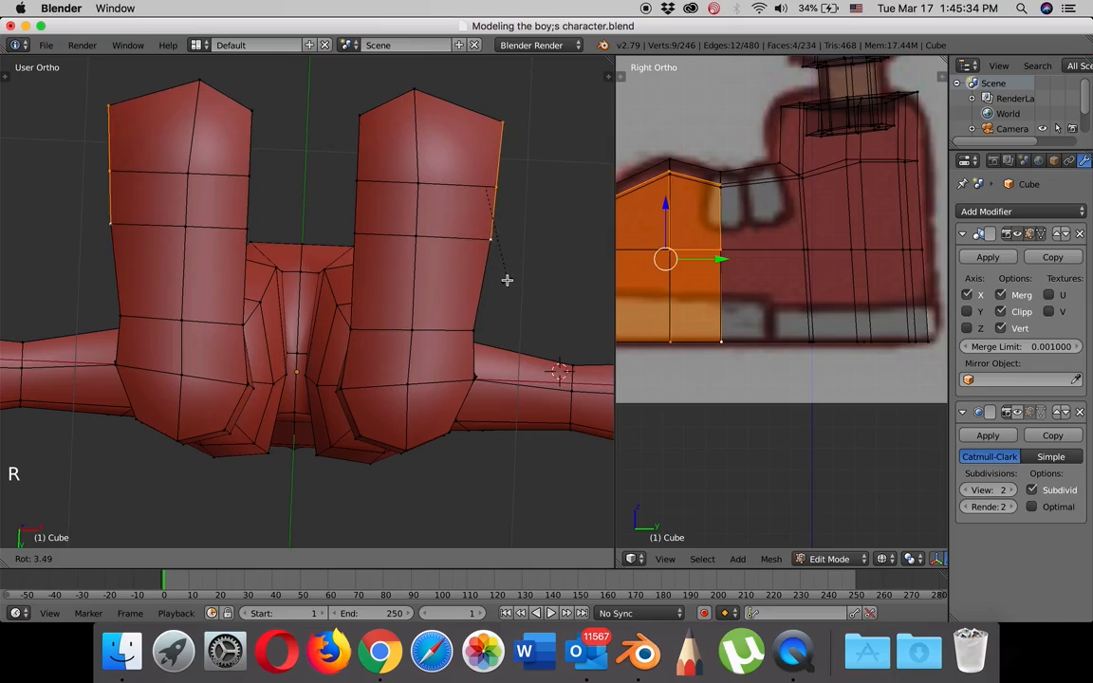
click(508, 279)
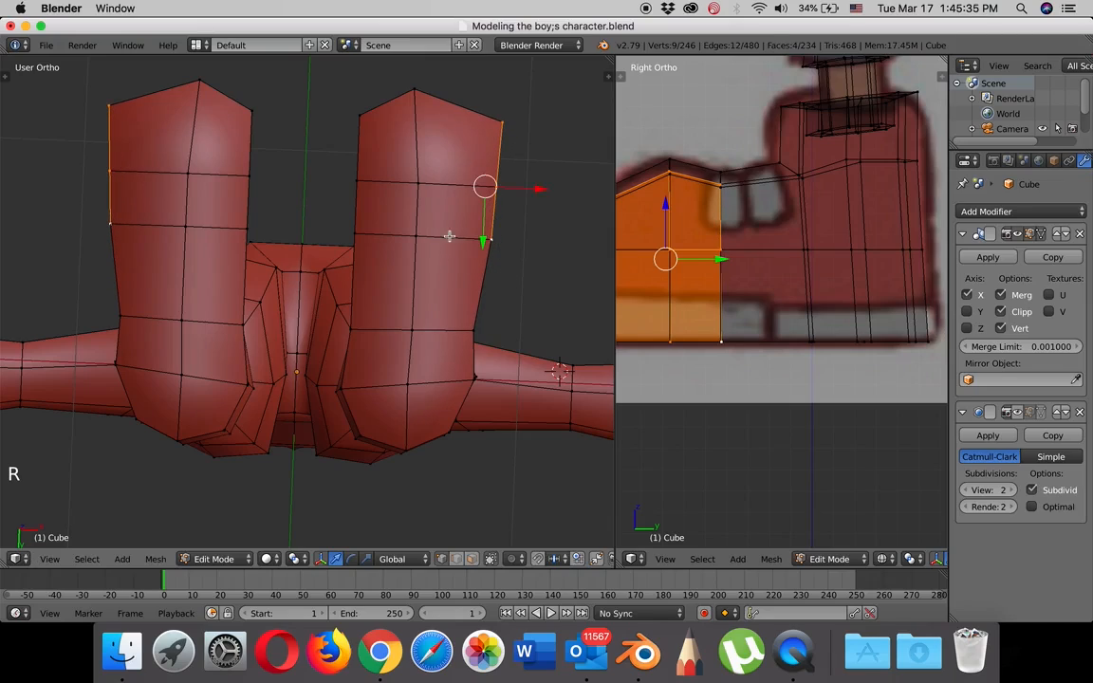
Move the nine vertices on the inner side of the forefoot toward the other shoe in X and rotate them slightly.
right_click(358, 181)
shift+right_click(361, 113)
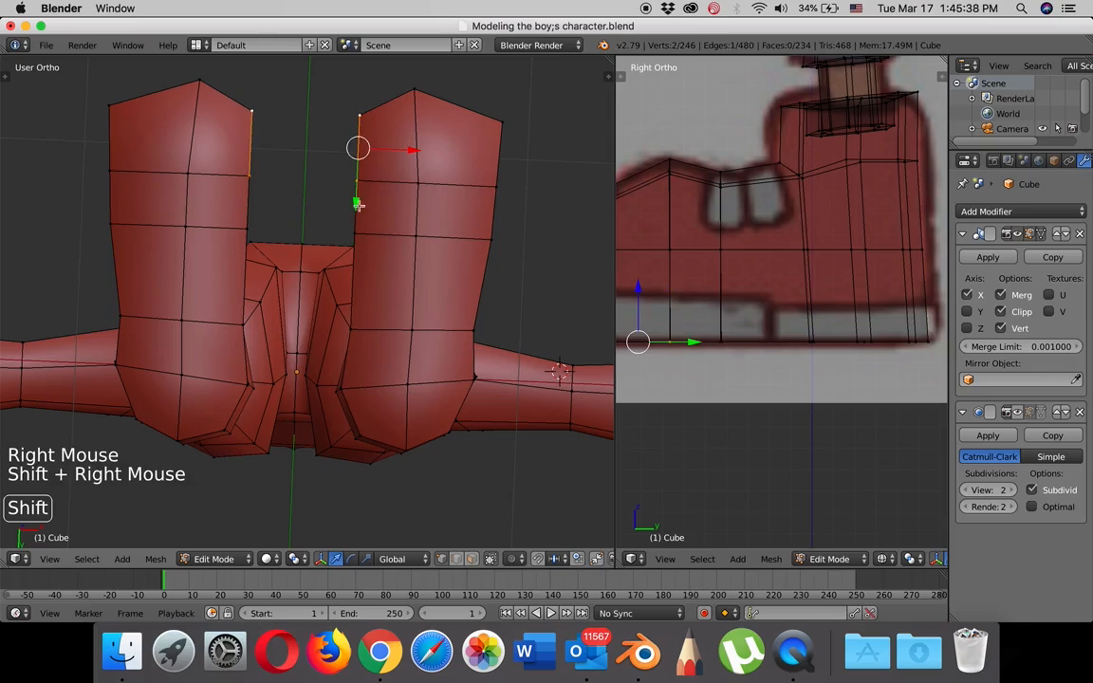
shift+right_click(359, 224)
middle_drag(359, 224, 402, 205)
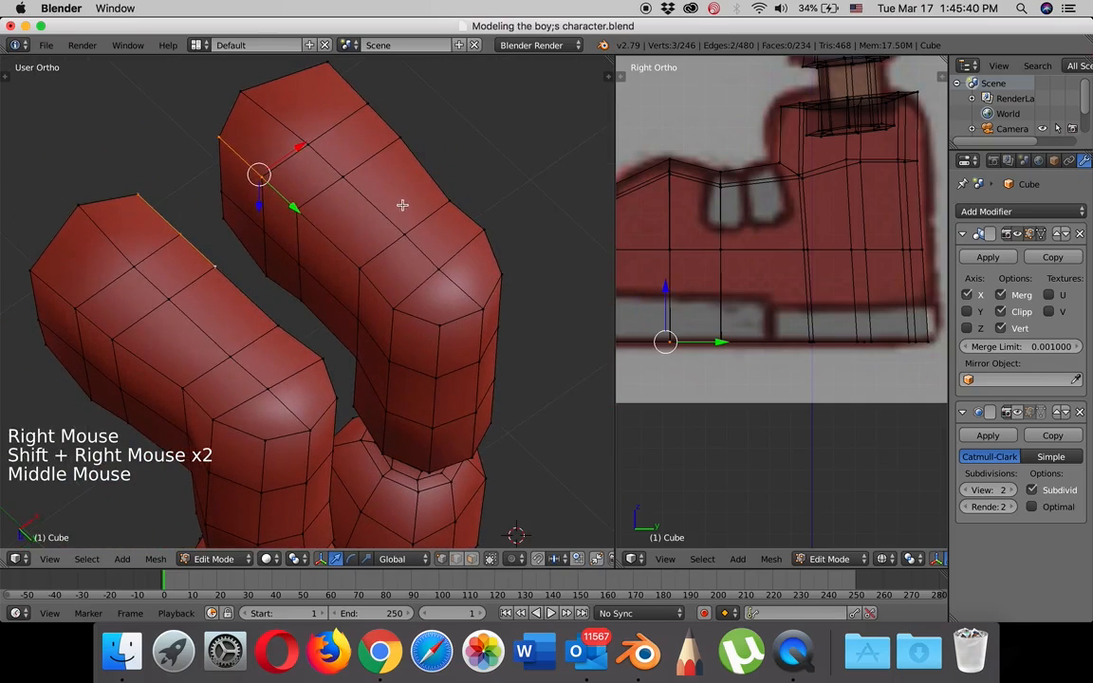
shift+right_click(296, 254)
shift+right_click(296, 214)
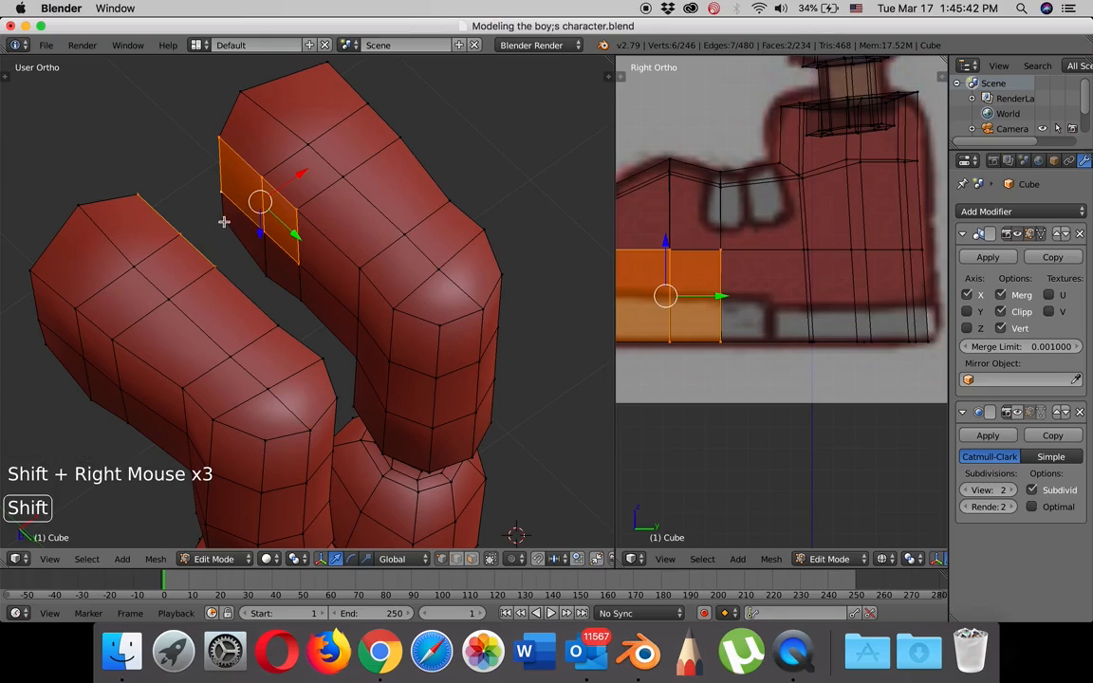
shift+right_click(269, 278)
shift+right_click(295, 295)
shift+right_click(295, 295)
middle_drag(295, 295, 351, 284)
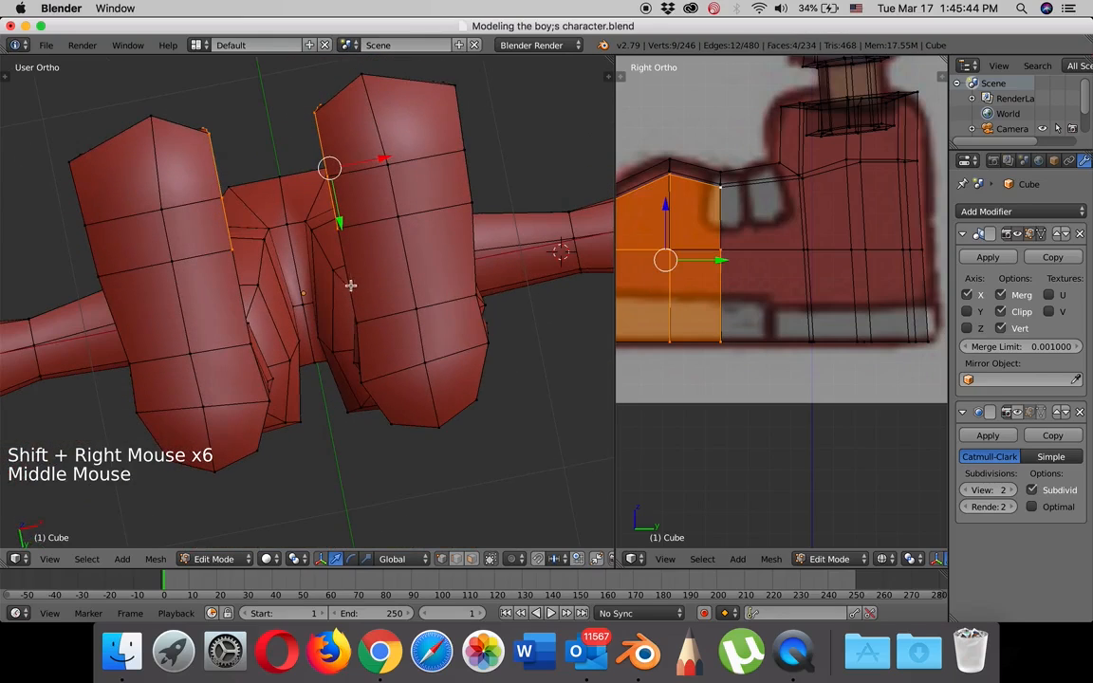
drag(382, 160, 379, 161)
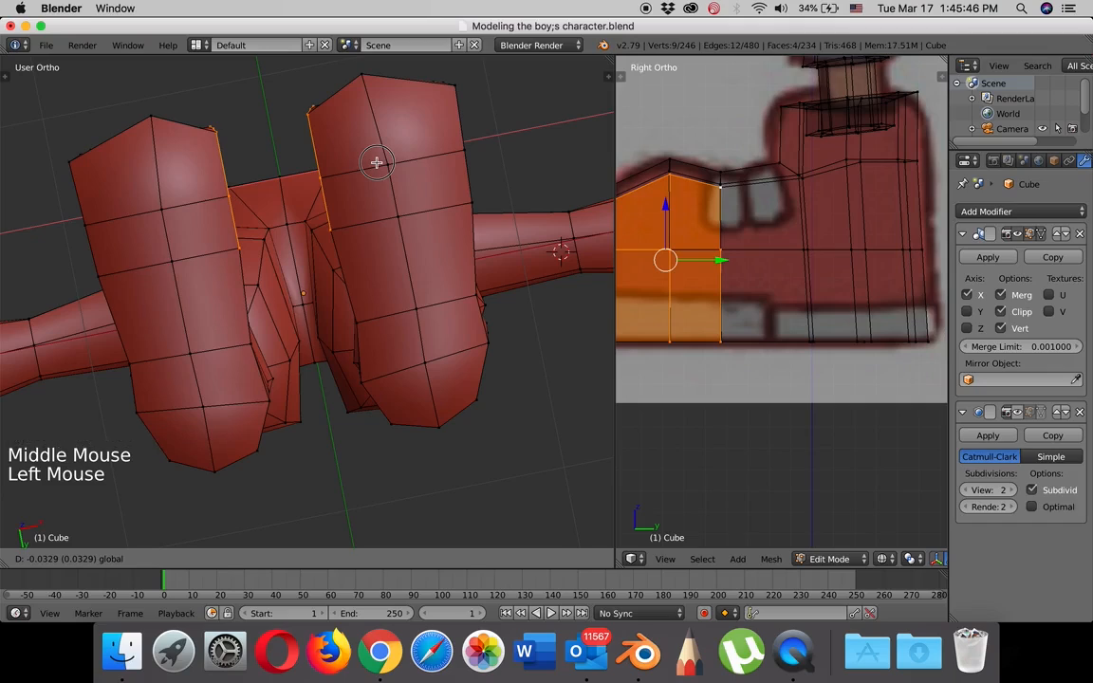
key(r)
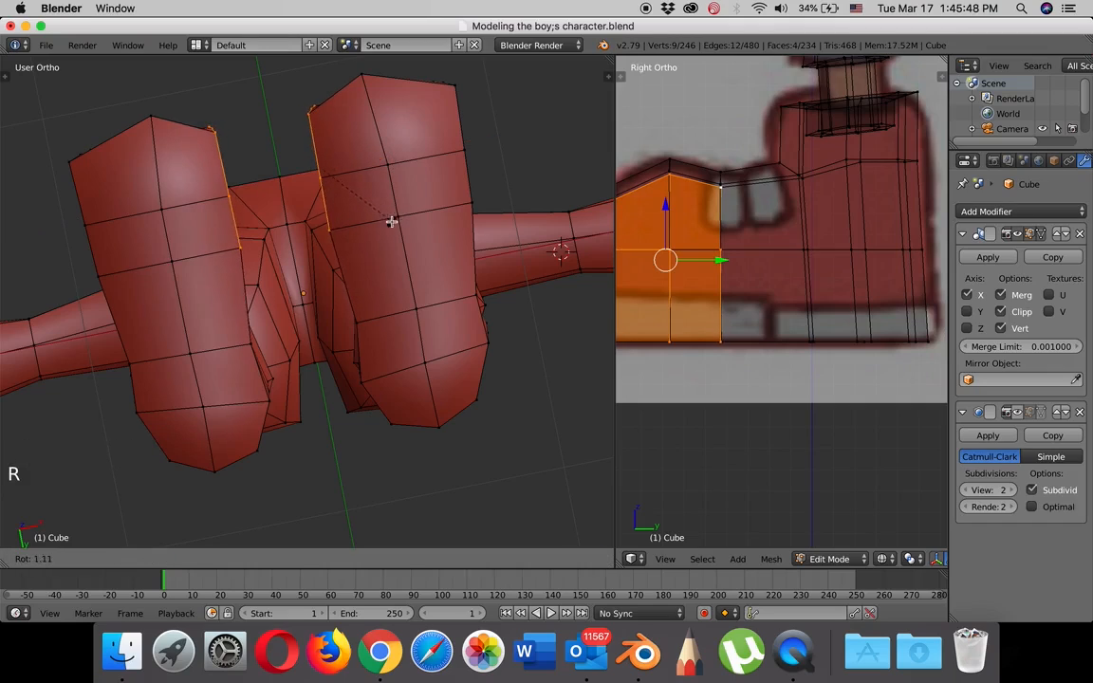
click(373, 171)
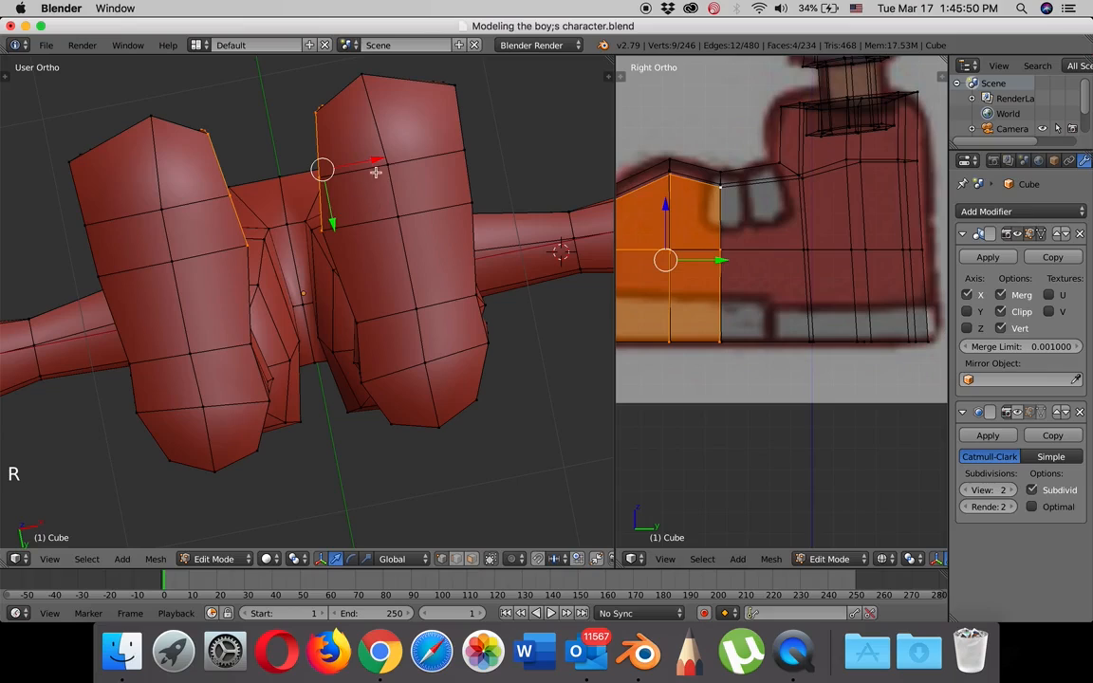
Shift the vertical column of three vertices on the inner side, where forefoot meets ankle, slightly along X.
right_click(356, 318)
middle_drag(354, 317, 363, 288)
shift+right_click(354, 334)
shift+right_click(354, 371)
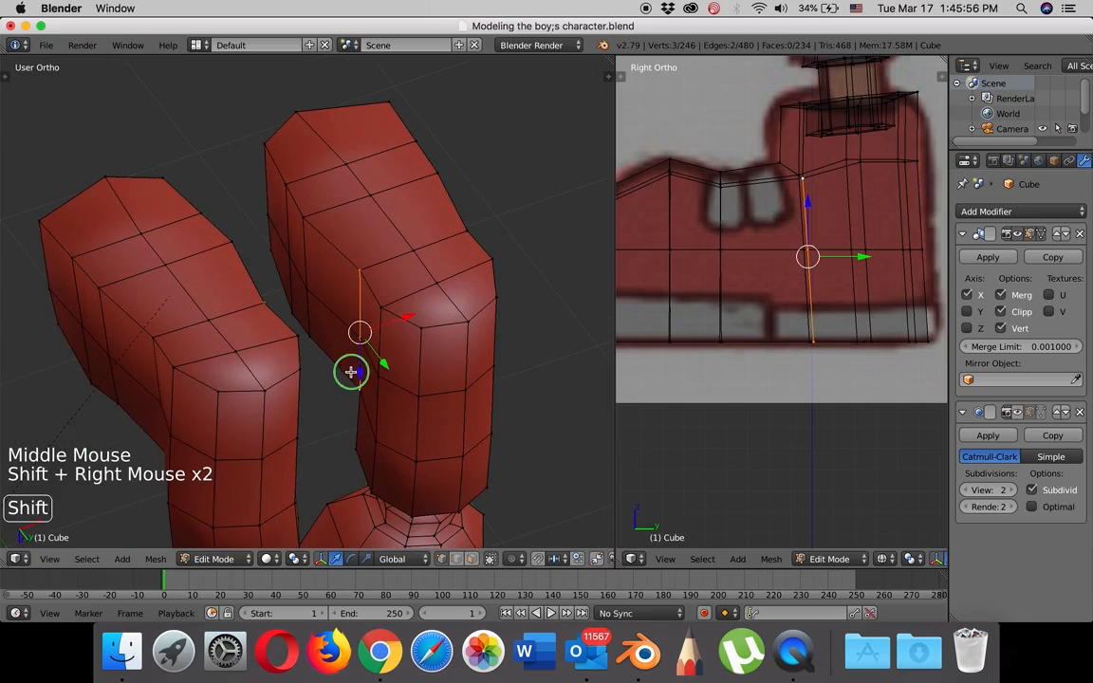
click(409, 319)
Move the matching column of three vertices on the shoe's outer side about 0.026 outward along X.
middle_drag(446, 285, 434, 362)
right_click(428, 346)
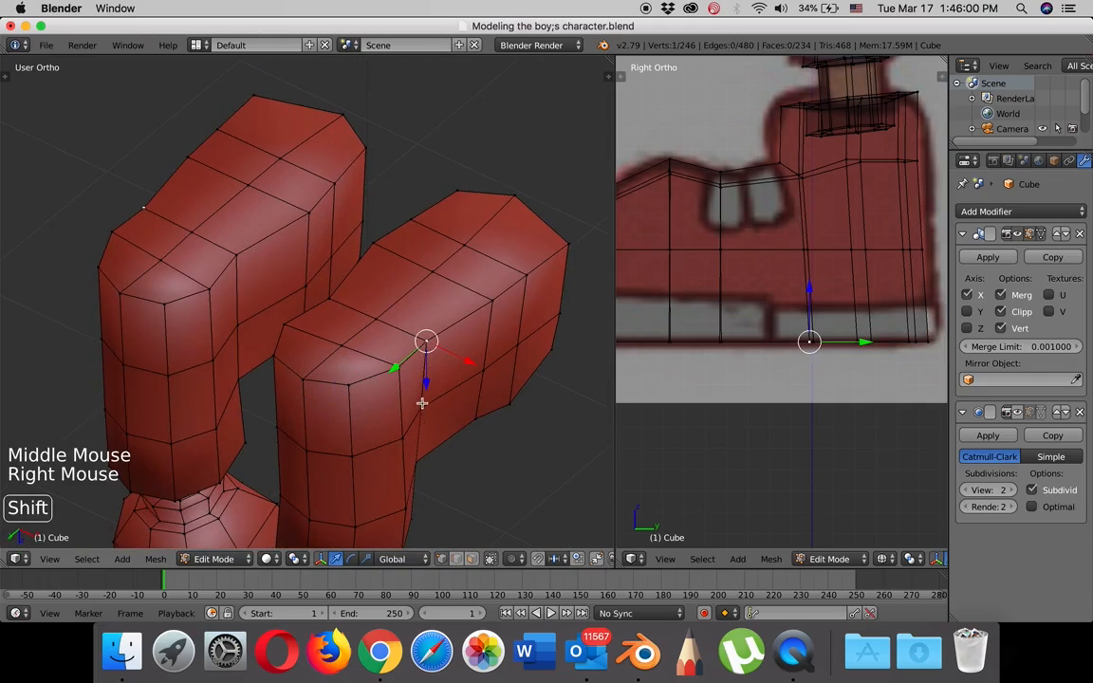
shift+right_click(421, 404)
shift+right_click(419, 457)
click(464, 425)
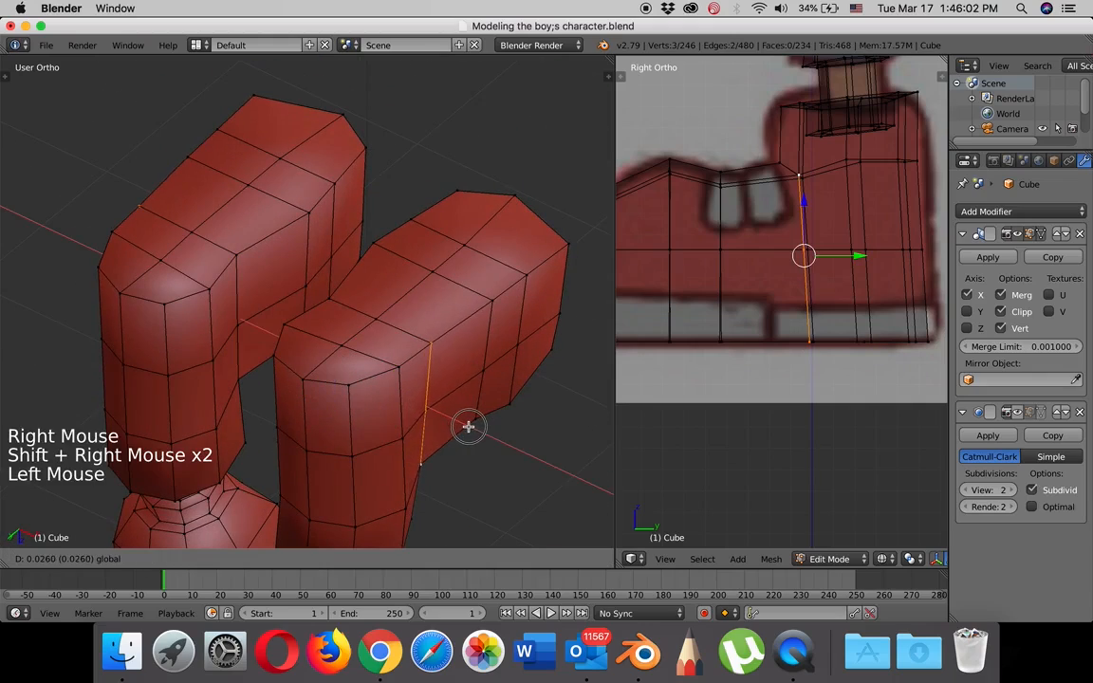
Move the three vertices at the toe's outer front corner inward along X to narrow the toe.
middle_drag(344, 337, 378, 382)
right_click(486, 111)
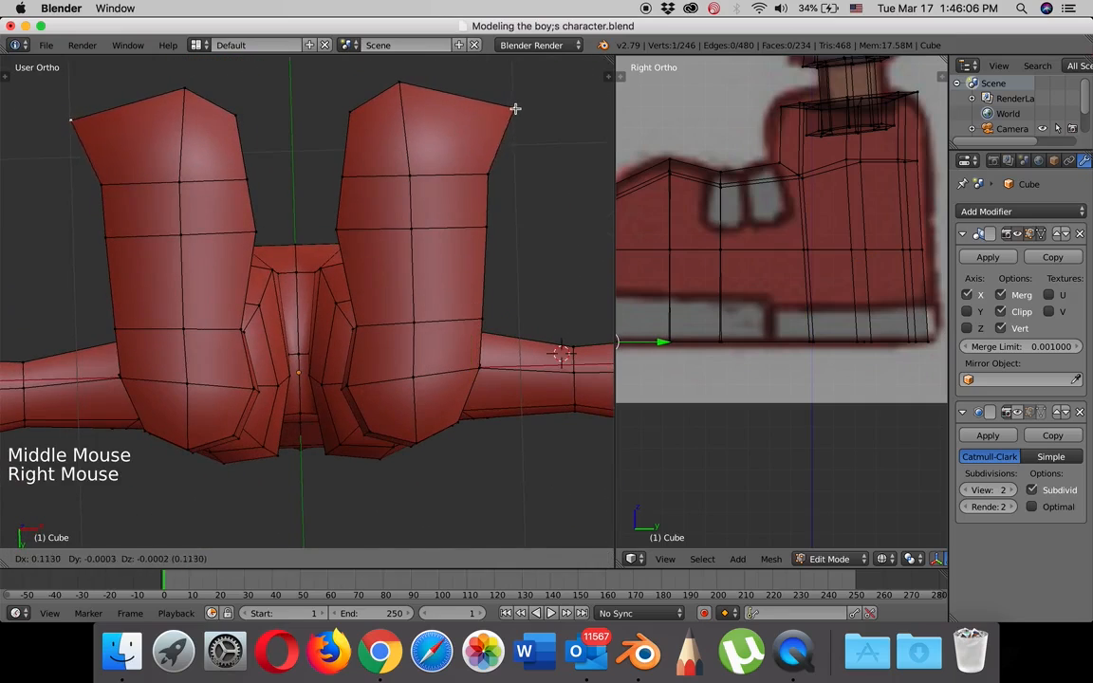
middle_drag(531, 127, 495, 163)
shift+right_click(379, 173)
shift+right_click(385, 176)
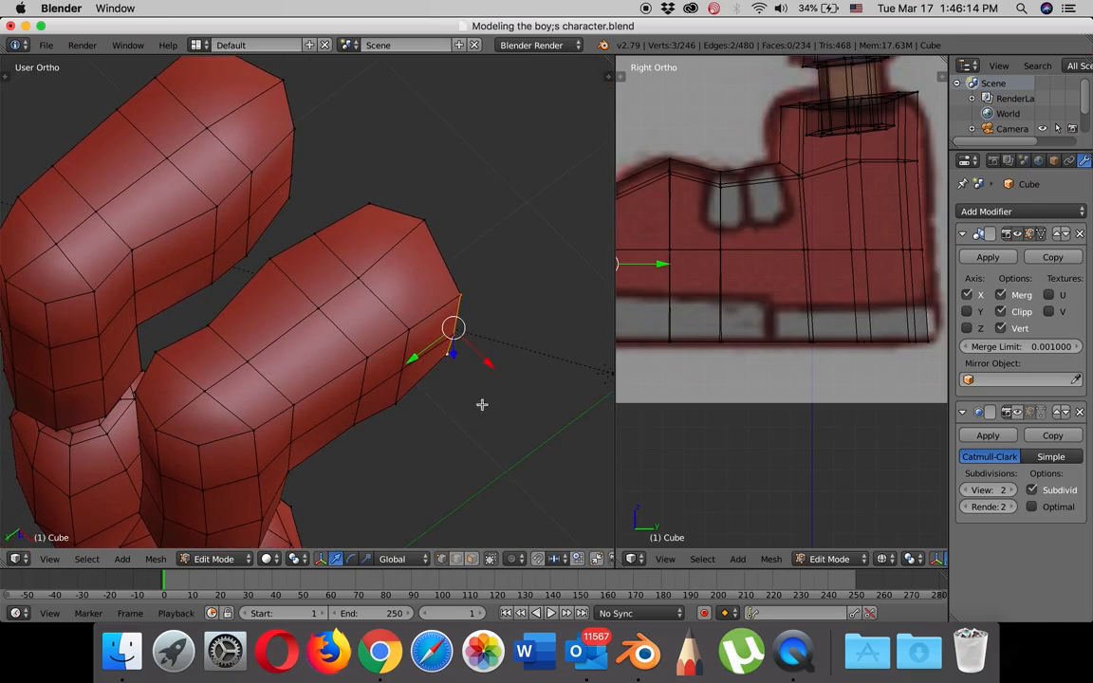
drag(491, 362, 474, 347)
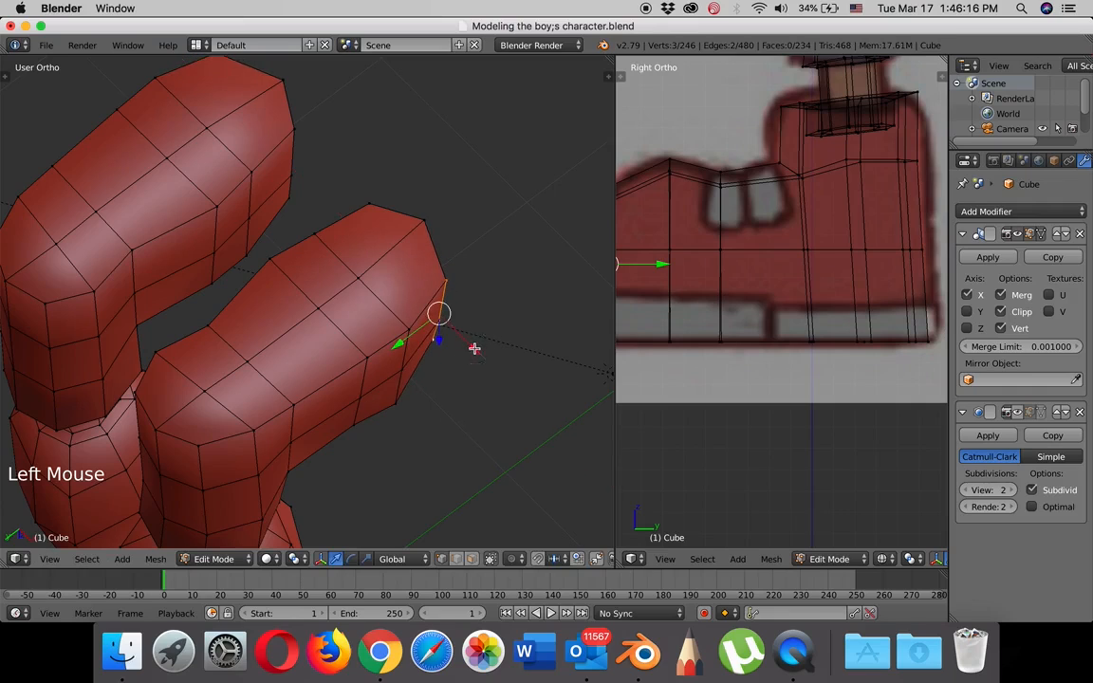
Pull the three vertices at the toe's inner front corner slightly back in Y and toward the other shoe in X.
middle_drag(475, 350, 537, 391)
right_click(285, 207)
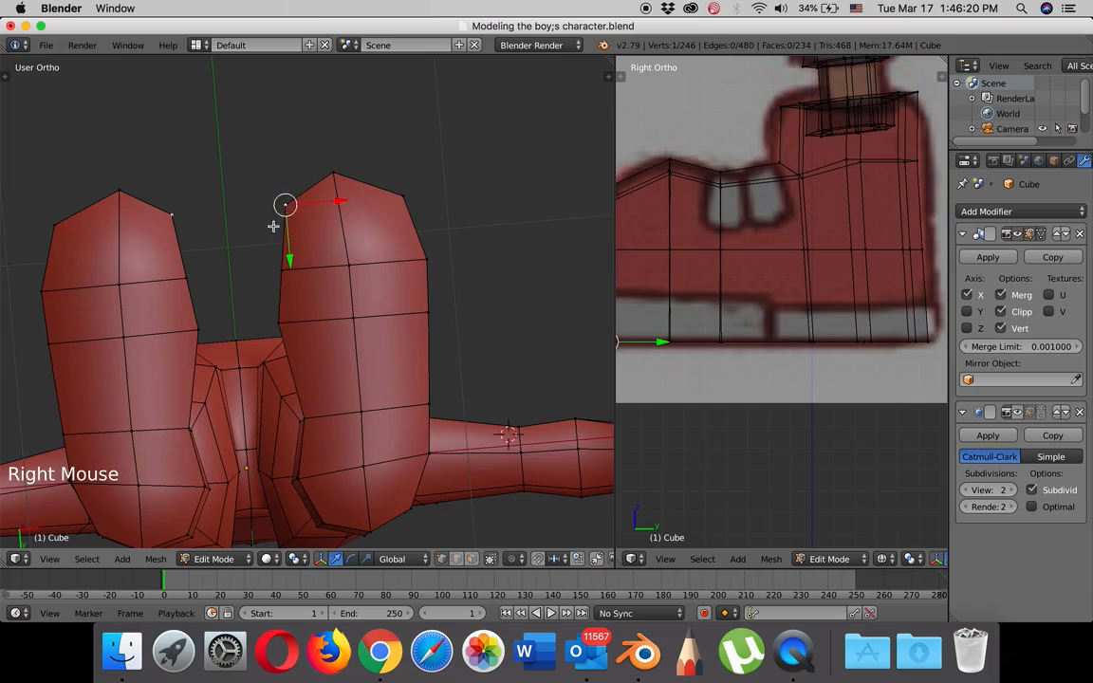
middle_drag(278, 224, 252, 263)
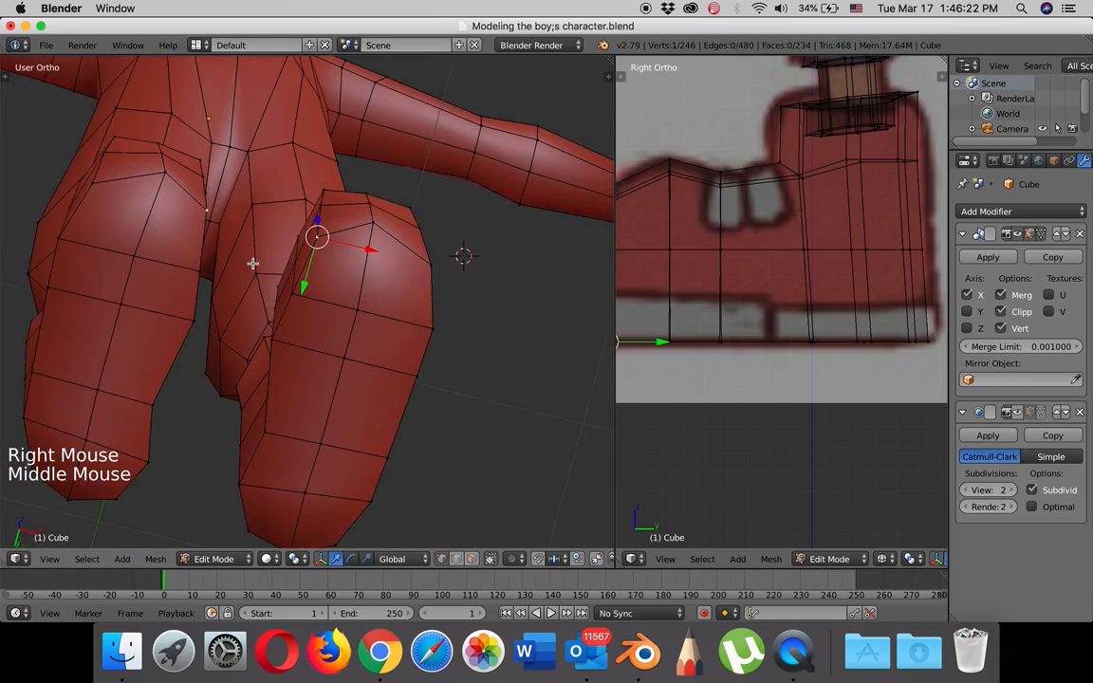
shift+right_click(316, 209)
shift+right_click(317, 208)
mouse_move(361, 249)
middle_down()
mouse_move(361, 231)
mouse_move(346, 233)
middle_up()
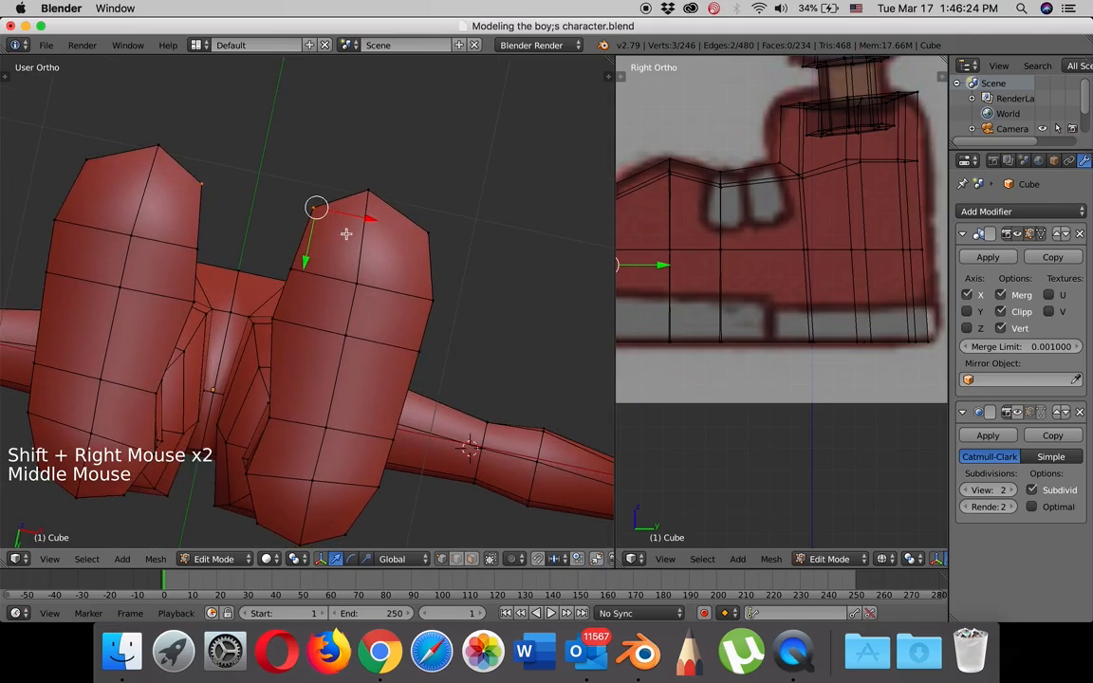
drag(305, 261, 305, 268)
drag(368, 227, 309, 212)
Move the column of three inner-side vertices just behind the toe corner slightly toward the other shoe along X.
right_click(290, 266)
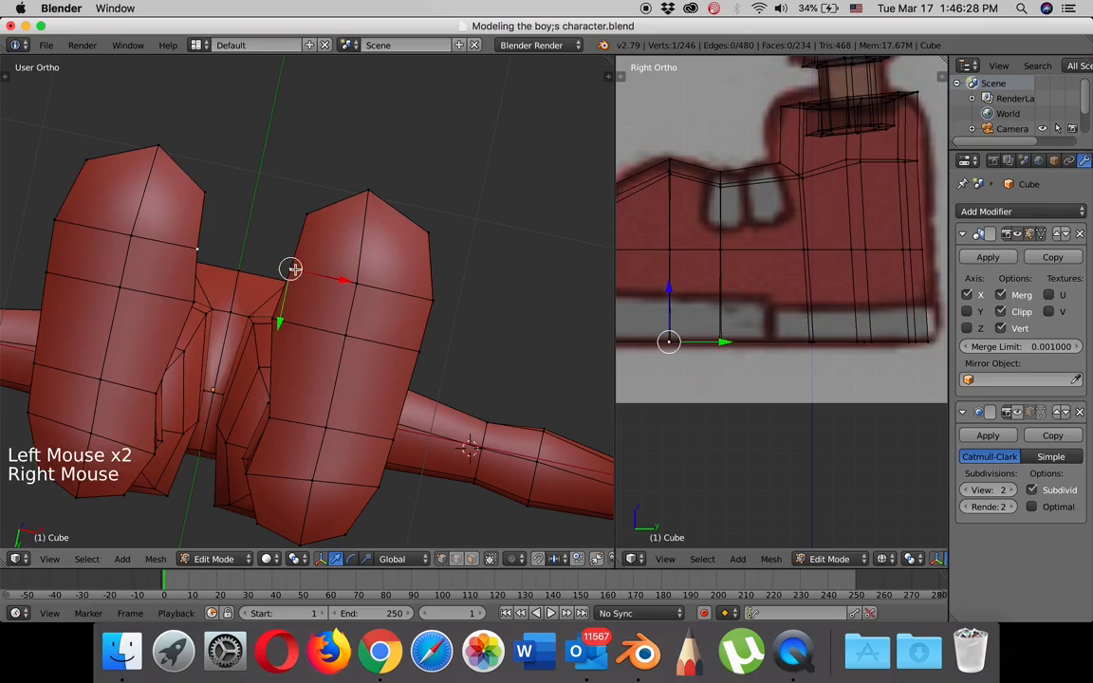
middle_drag(290, 266, 341, 288)
shift+right_click(306, 249)
drag(342, 287, 336, 288)
Move the three mid-height vertices along the outer side of the forefoot outward along X to bulge that side.
scroll(351, 294, down, 3)
mouse_move(356, 276)
middle_down()
mouse_move(324, 286)
mouse_move(334, 339)
mouse_move(396, 384)
mouse_move(359, 390)
mouse_move(356, 317)
mouse_move(311, 274)
mouse_move(358, 292)
middle_up()
key(KP_1)
scroll(366, 302, up, 3)
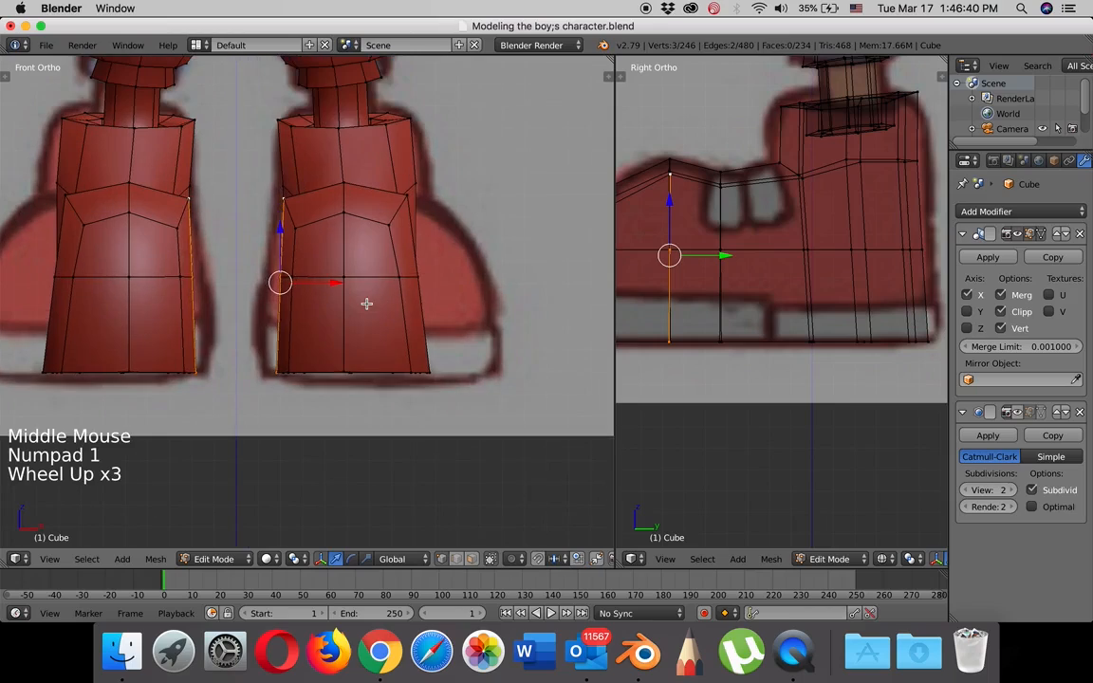
right_click(419, 276)
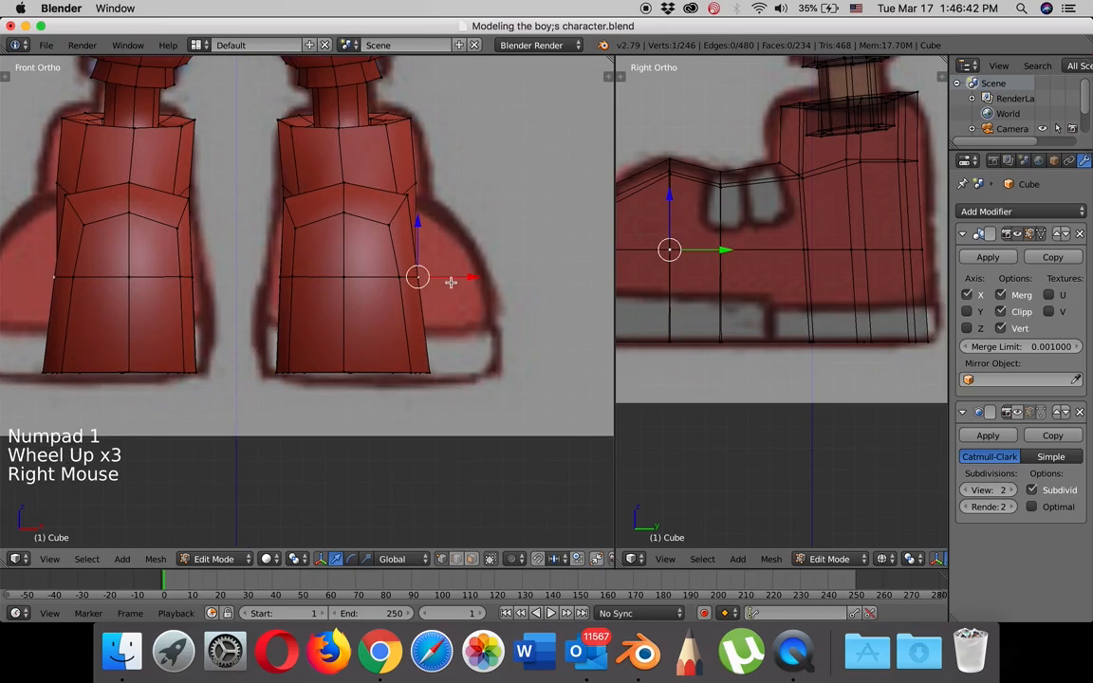
middle_drag(473, 275, 439, 283)
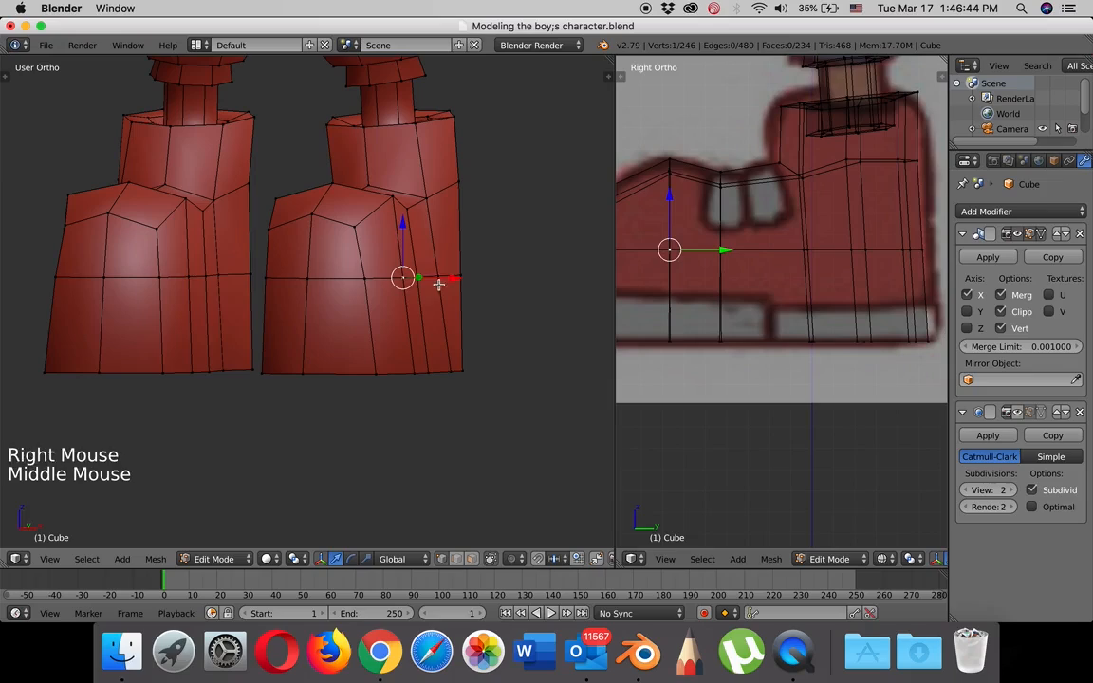
shift+right_click(430, 276)
shift+right_click(465, 285)
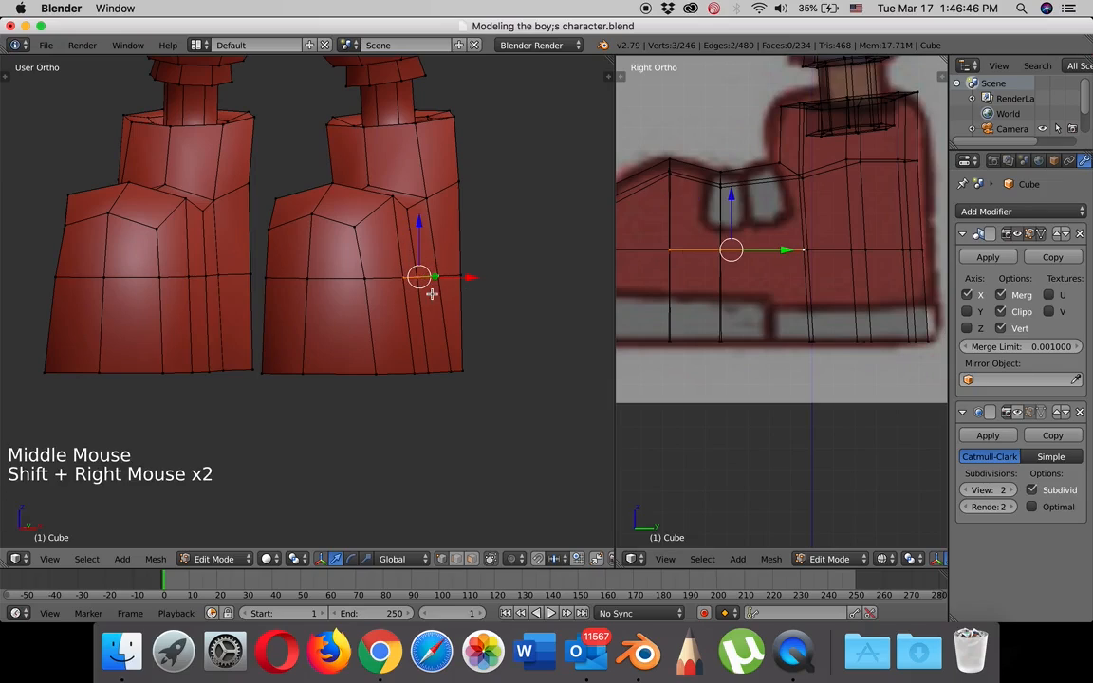
key(KP_1)
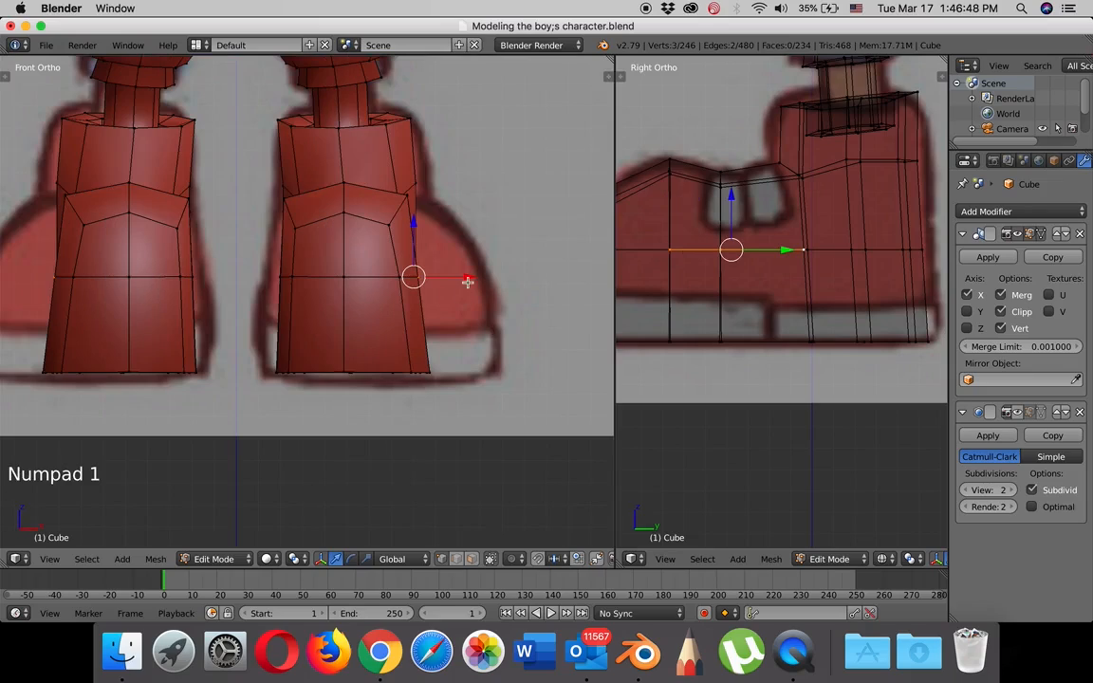
mouse_move(465, 276)
mouse_down()
mouse_move(485, 276)
mouse_move(458, 282)
mouse_up()
Move three mid-height vertices along the forefoot's inner side toward the other shoe along X to bulge that side.
right_click(287, 276)
shift+right_click(287, 276)
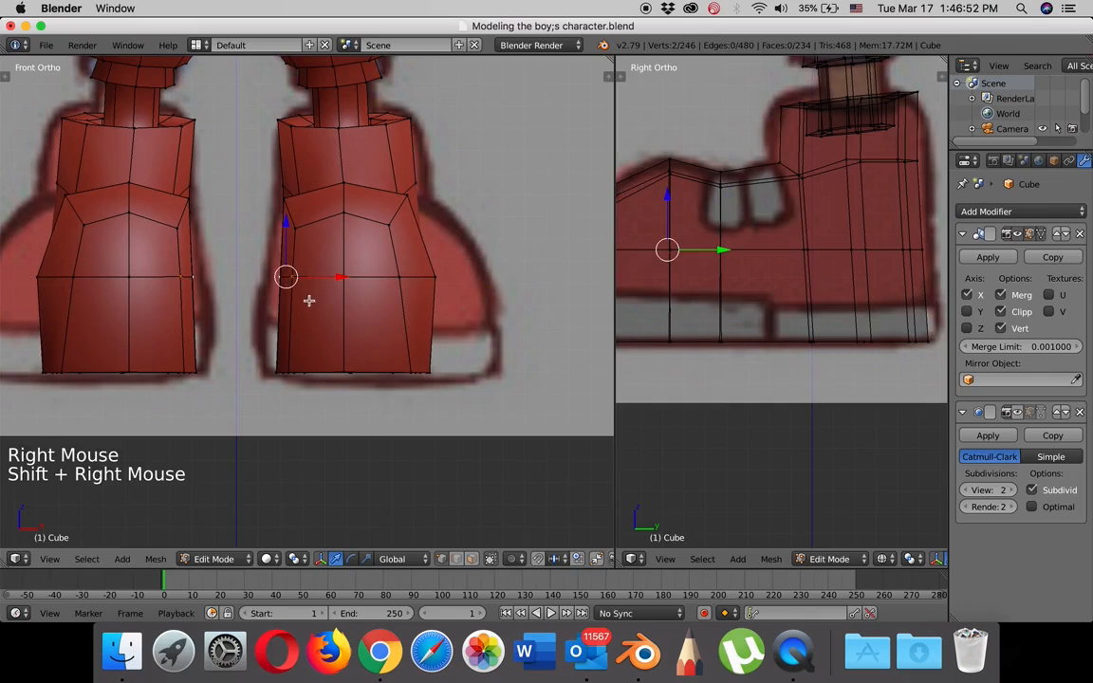
mouse_move(309, 300)
middle_down()
mouse_move(332, 304)
mouse_move(302, 292)
mouse_move(334, 308)
mouse_move(325, 298)
middle_up()
shift+right_click(354, 308)
drag(338, 278, 322, 279)
Move the mid-height vertex at the toe's outer front corner slightly outward along X.
middle_drag(363, 293, 393, 291)
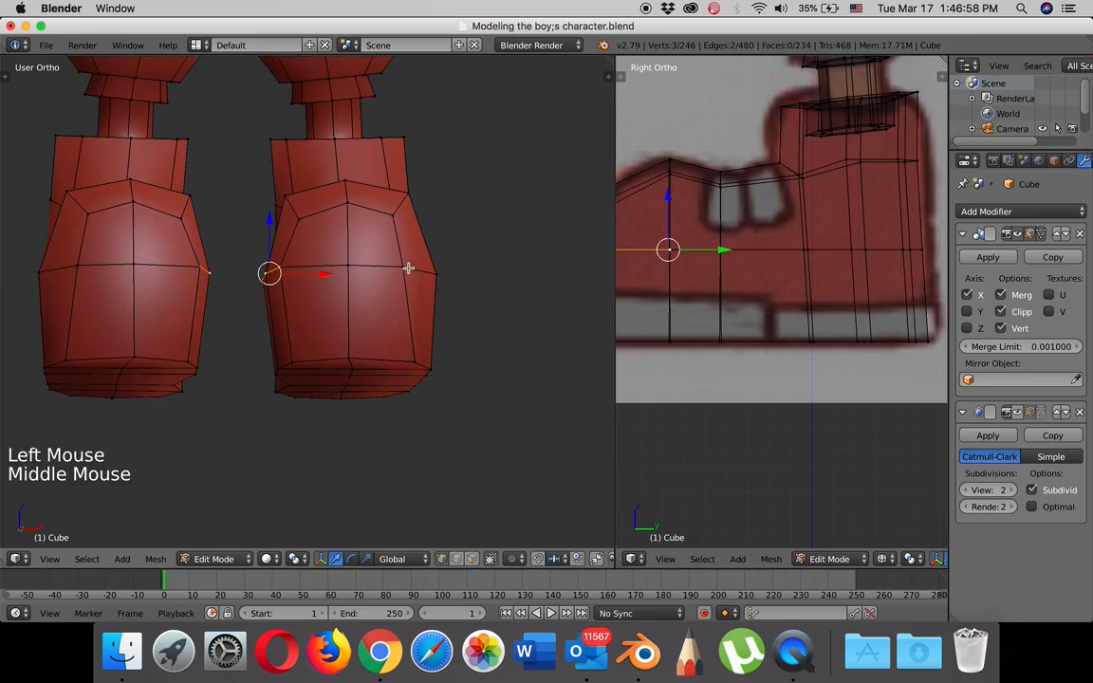
right_click(408, 268)
mouse_move(419, 268)
mouse_down()
mouse_move(463, 265)
mouse_move(413, 279)
mouse_up()
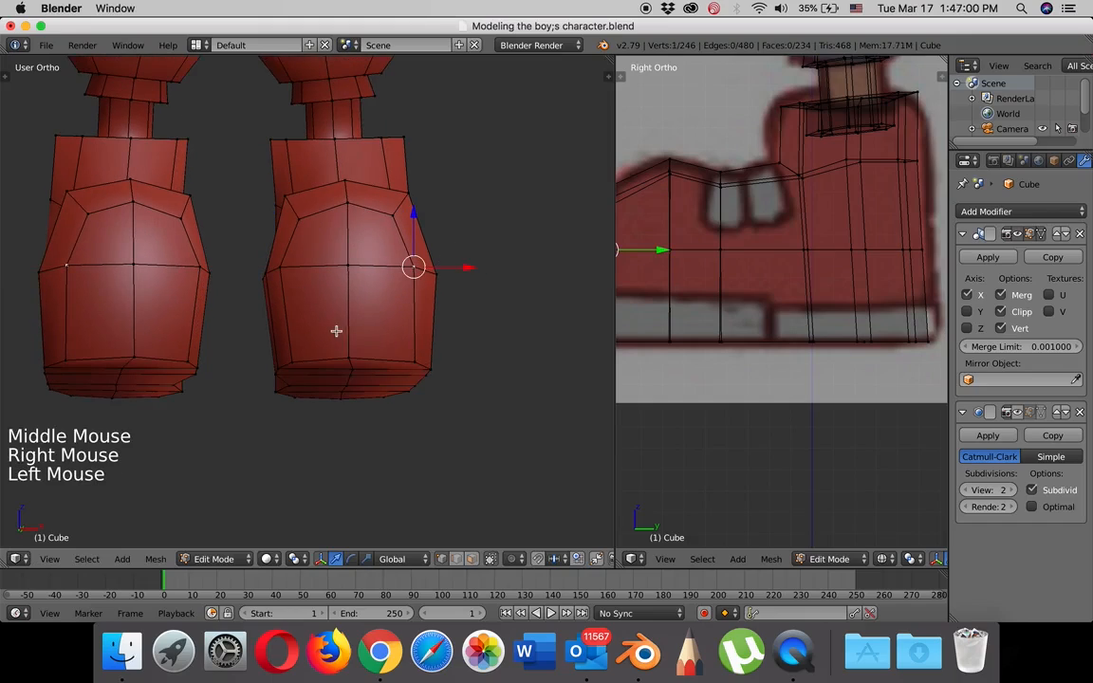
Move the sole-level vertex at the toe's inner front corner toward the other shoe along X.
middle_drag(367, 308, 379, 271)
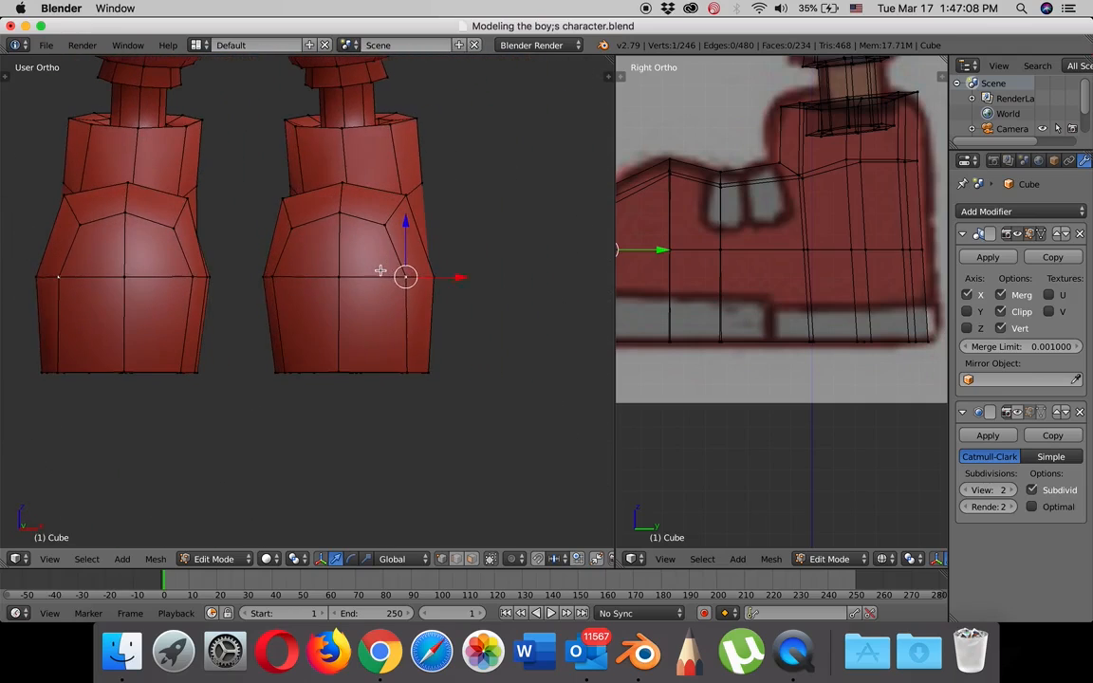
right_click(284, 372)
drag(353, 371, 334, 370)
middle_drag(358, 344, 409, 325)
key(KP_1)
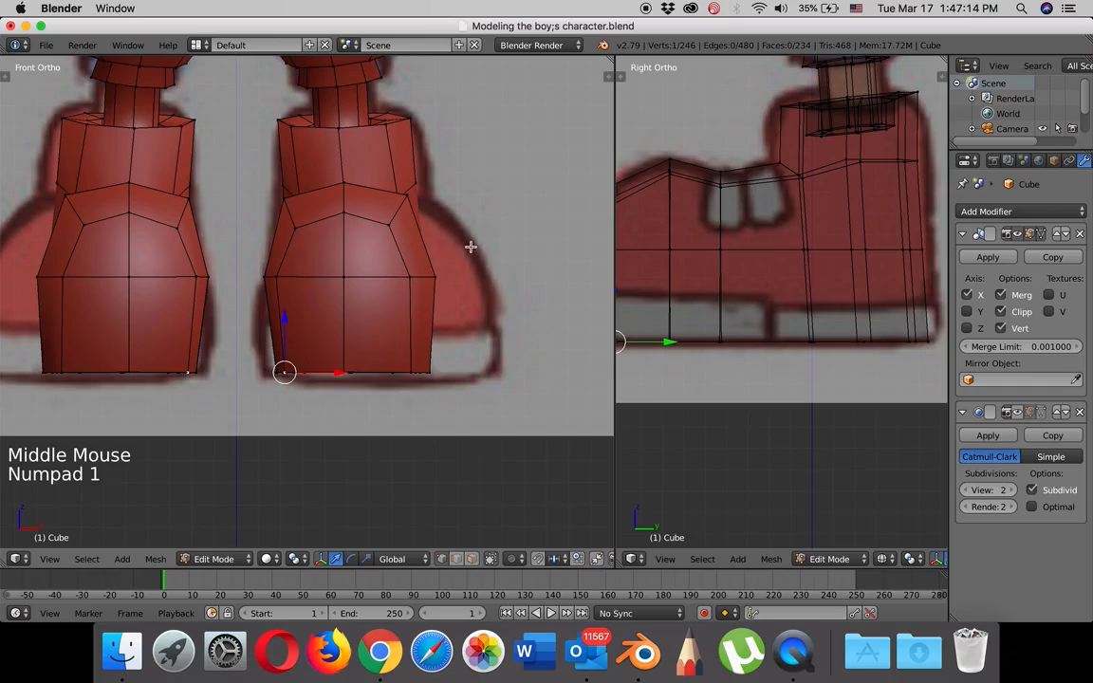
Rotate the entire shoe mesh about global Z so its toe points outward, and shift it slightly outward along X to match the front reference.
scroll(454, 226, down, 1)
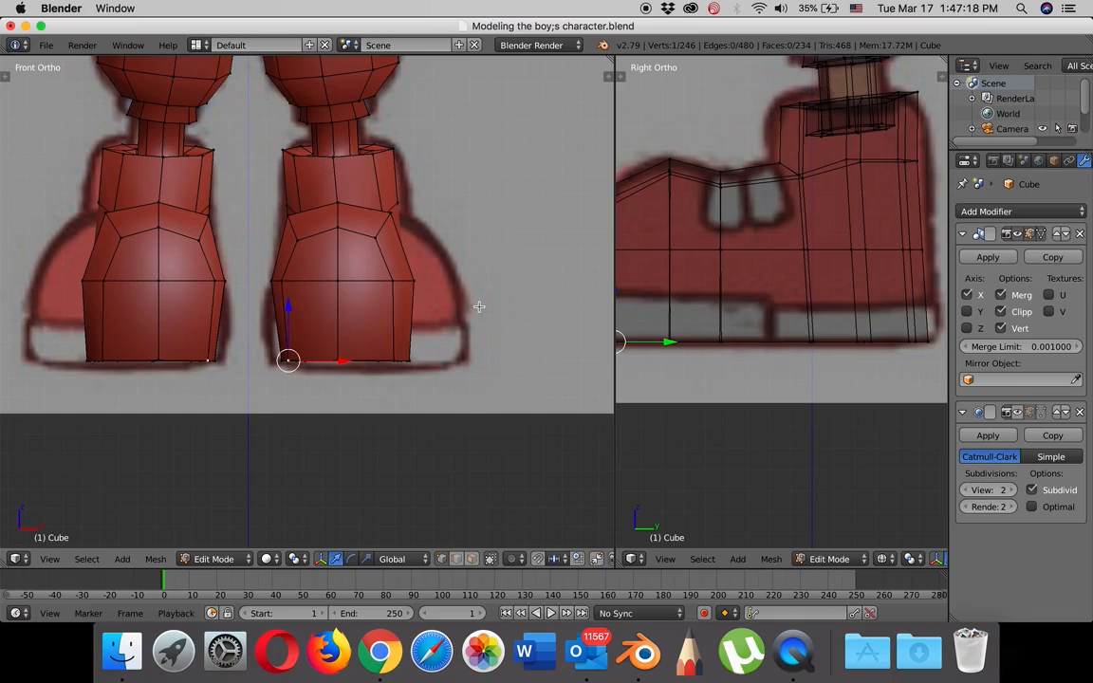
key(z)
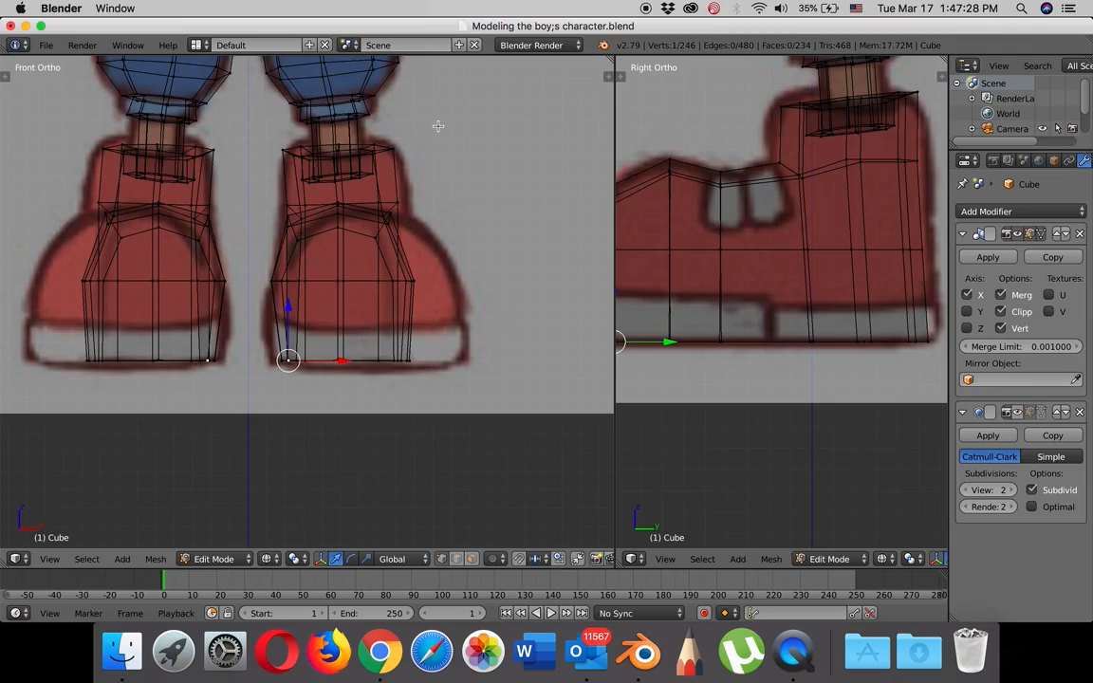
drag(434, 127, 247, 411)
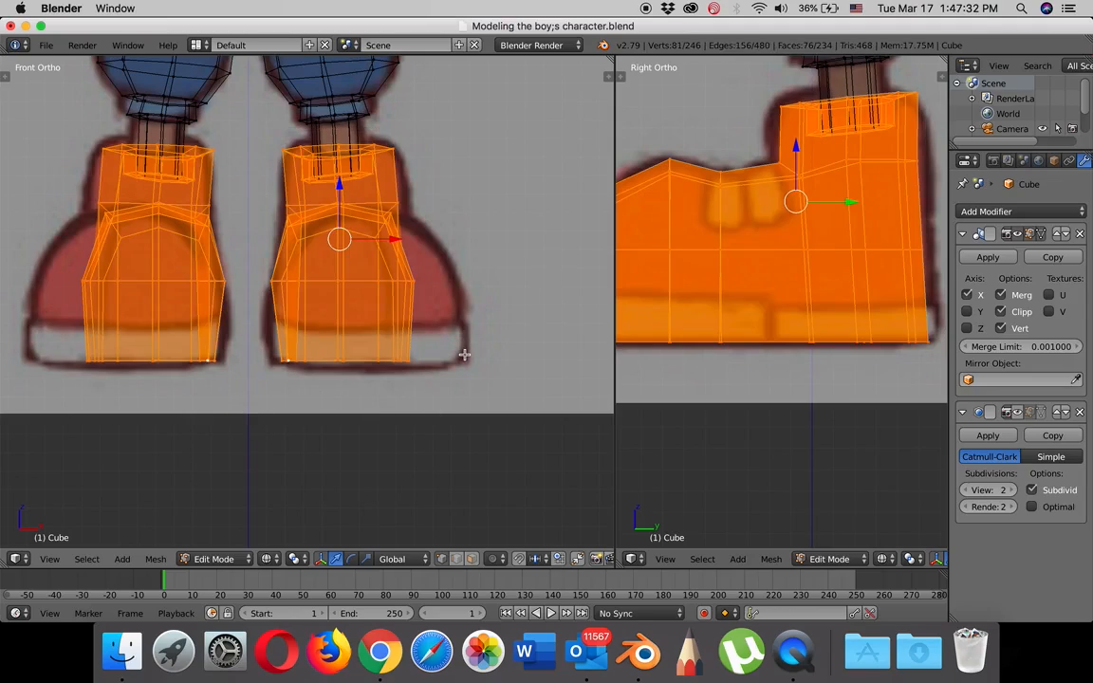
key(r)
key(z)
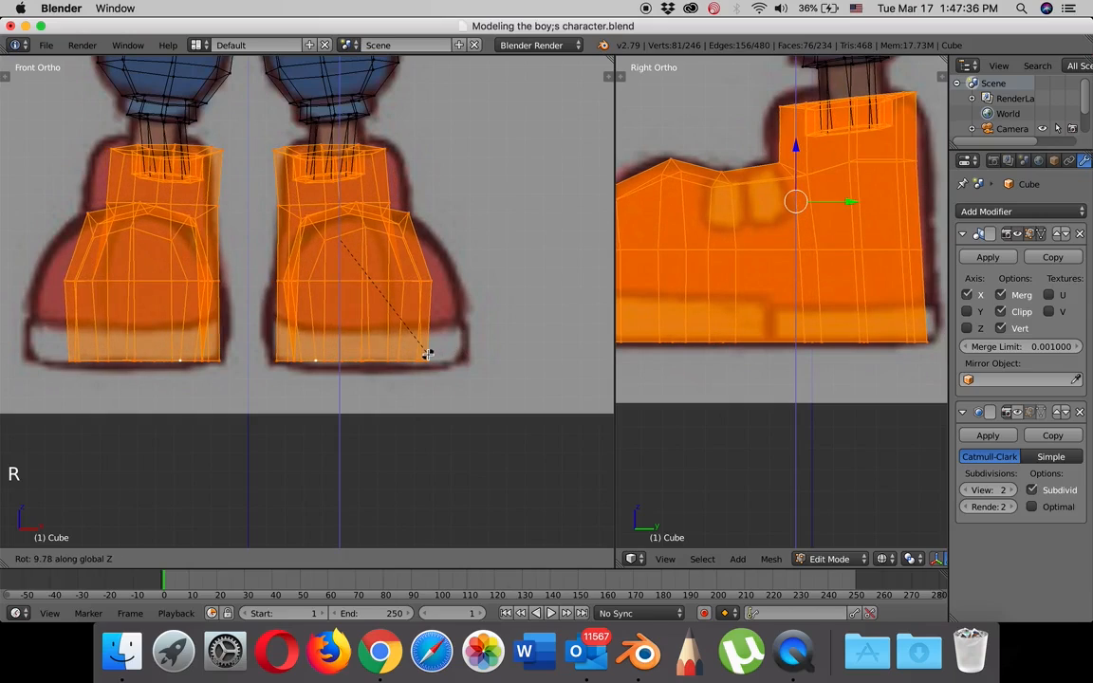
click(427, 354)
drag(392, 237, 401, 243)
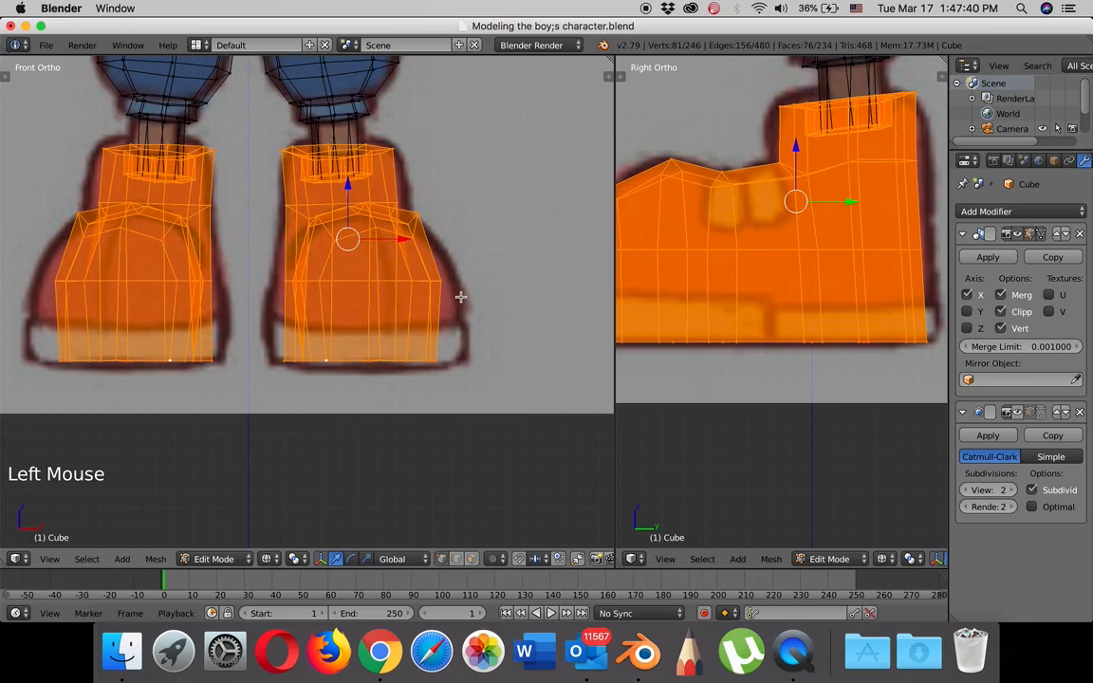
Scale the whole shoe uniformly by about 1.06, widen it along X by about 1.09, and deselect the mesh.
key(s)
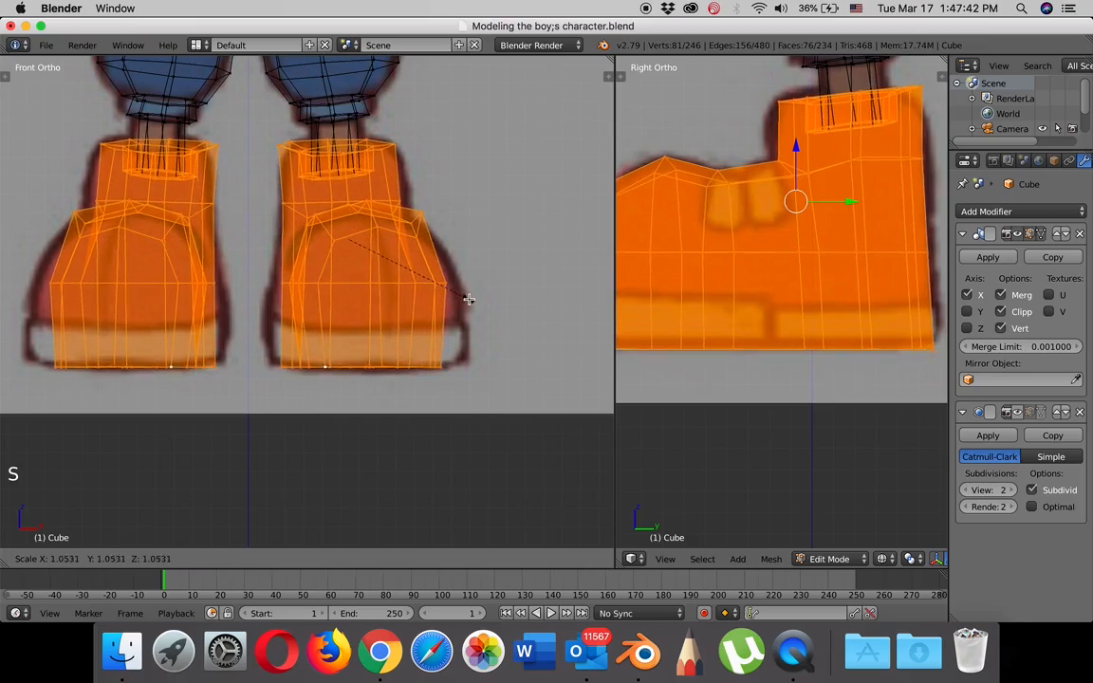
click(468, 300)
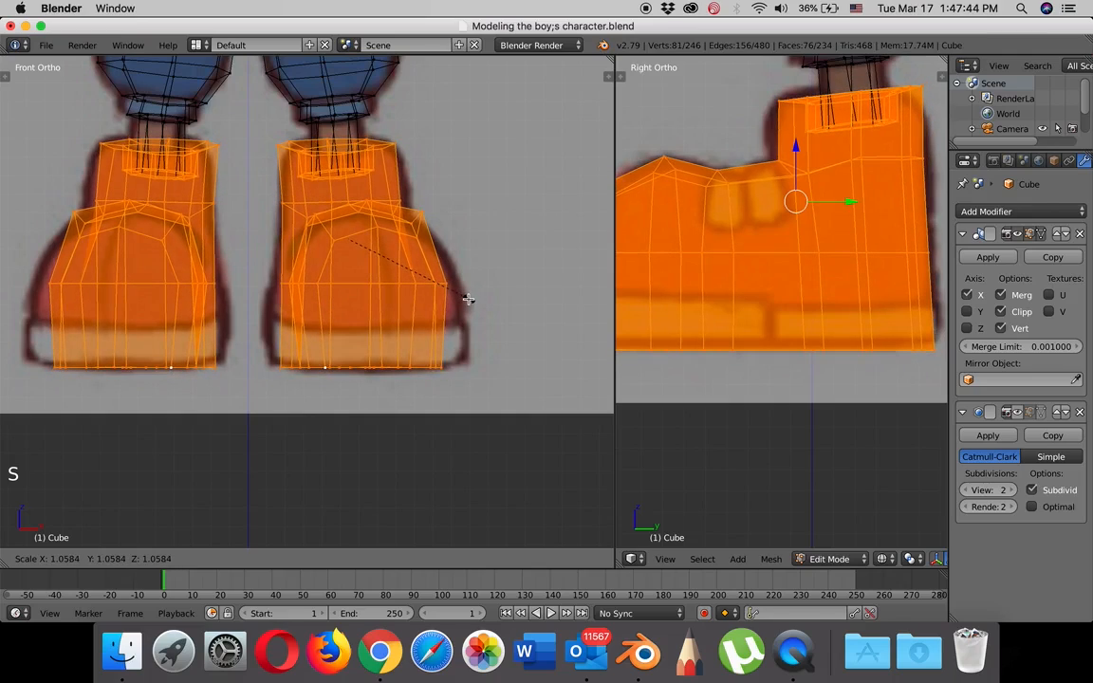
key(s)
key(x)
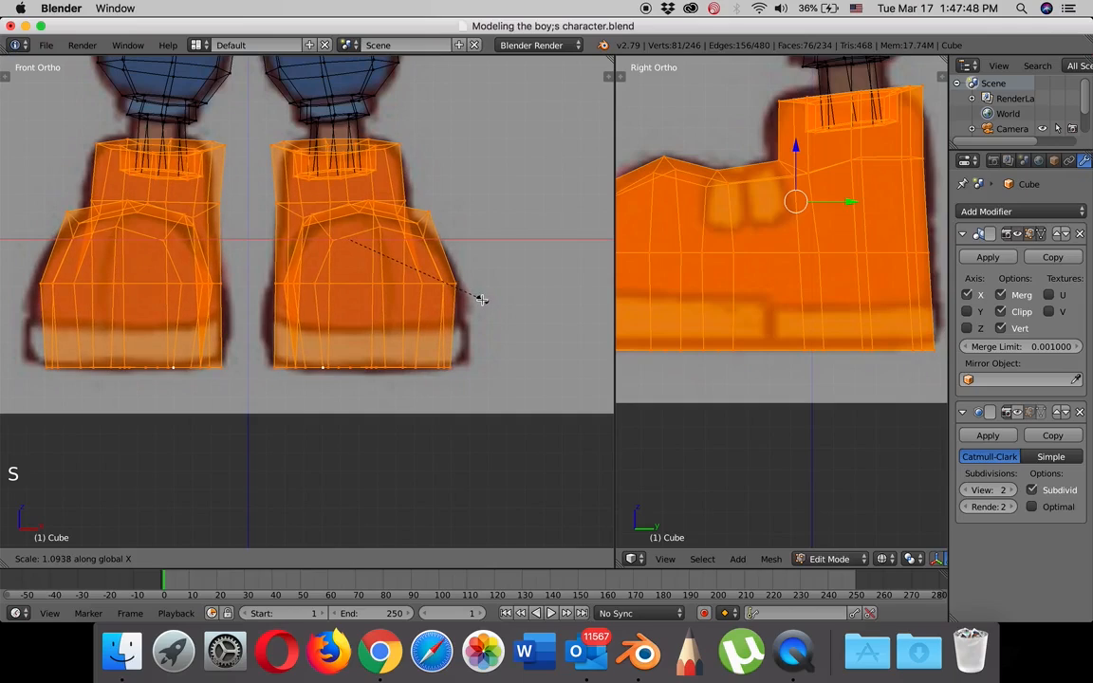
click(478, 299)
scroll(744, 292, down, 2)
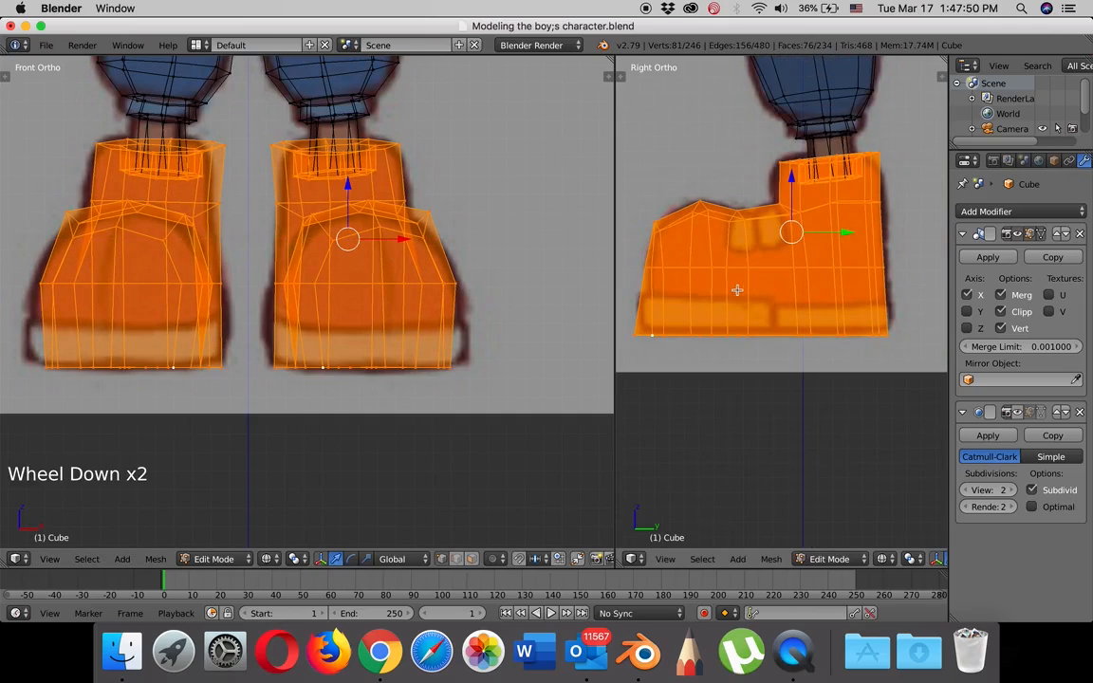
key(z)
middle_drag(468, 293, 505, 317)
key(a)
Add a horizontal edge loop around the shoe at the sole's upper line, and pull the toe's front bottom vertex back along Y to the reference.
scroll(696, 326, up, 3)
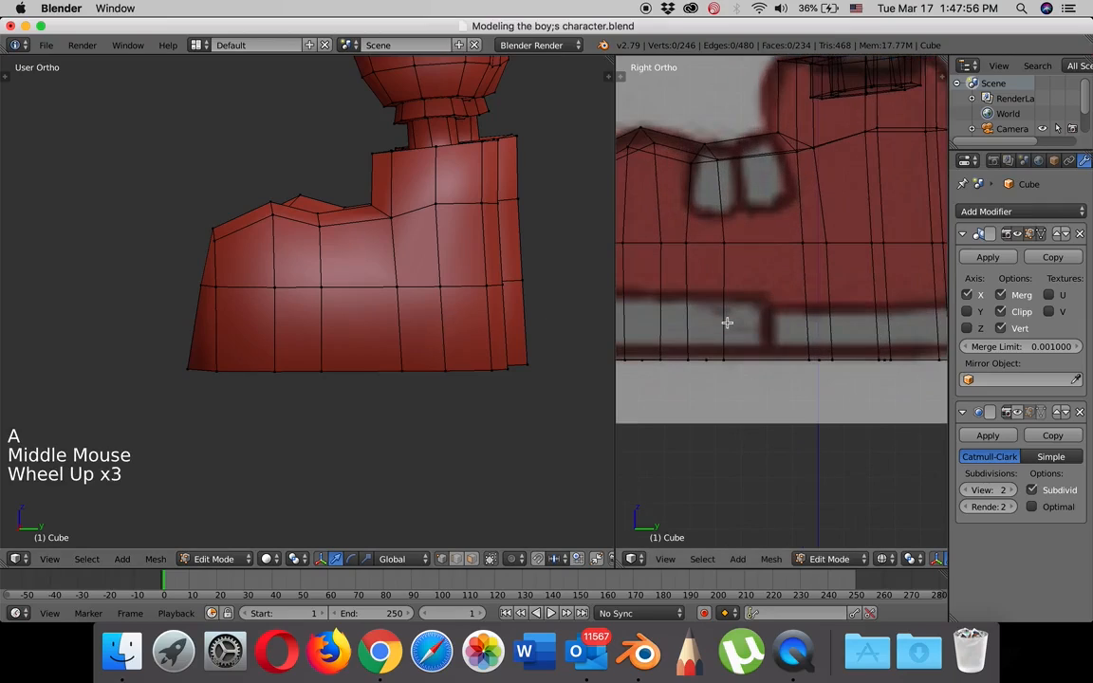
scroll(726, 323, down, 3)
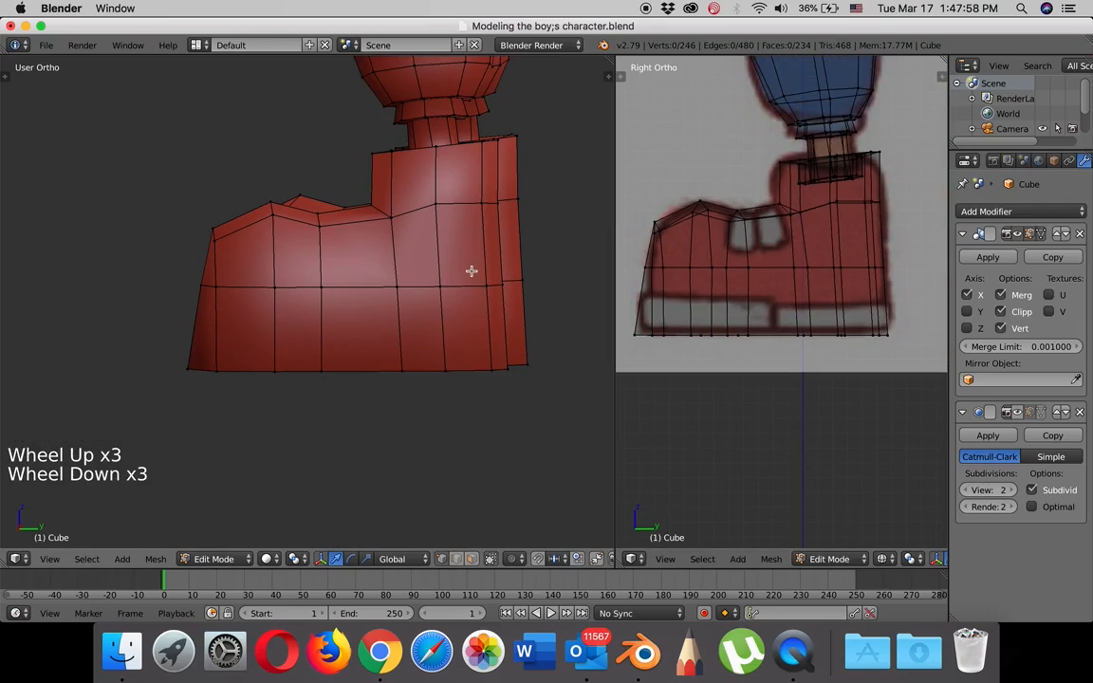
key(KP_1)
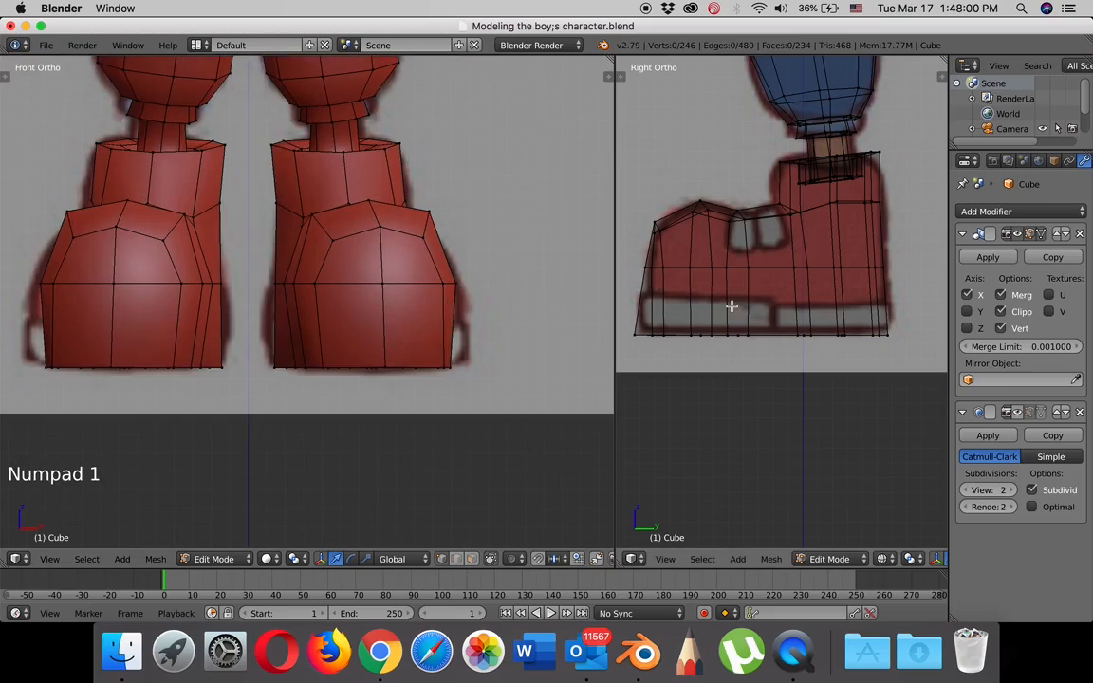
scroll(783, 301, up, 2)
drag(615, 310, 465, 303)
scroll(642, 304, up, 2)
scroll(642, 305, down, 1)
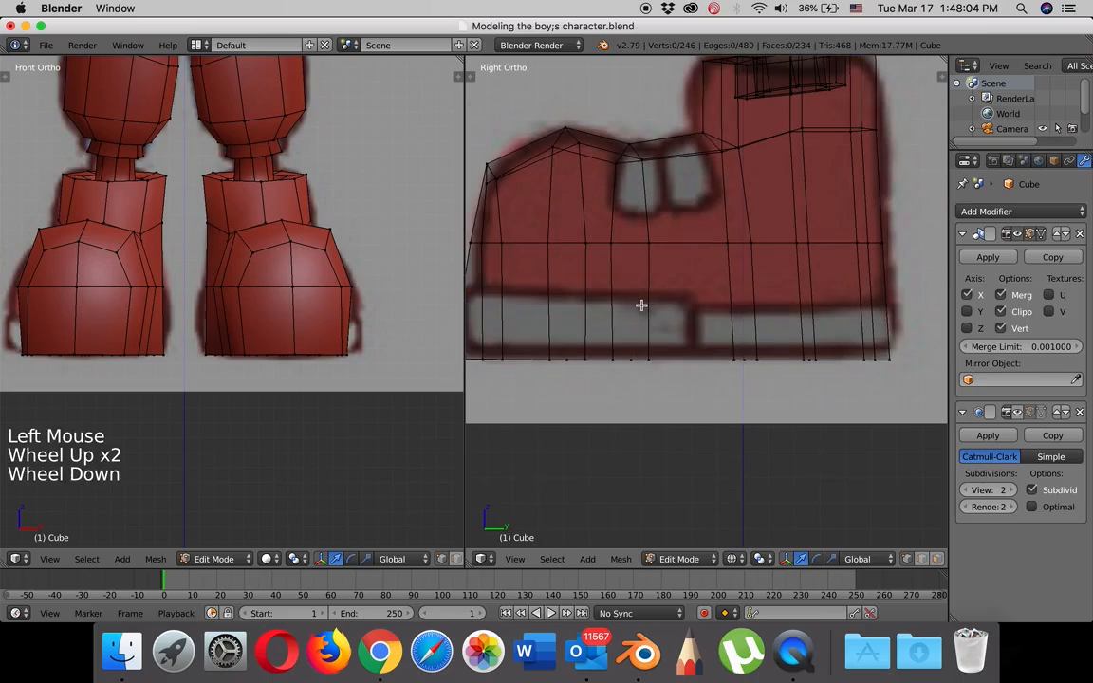
scroll(689, 295, down, 1)
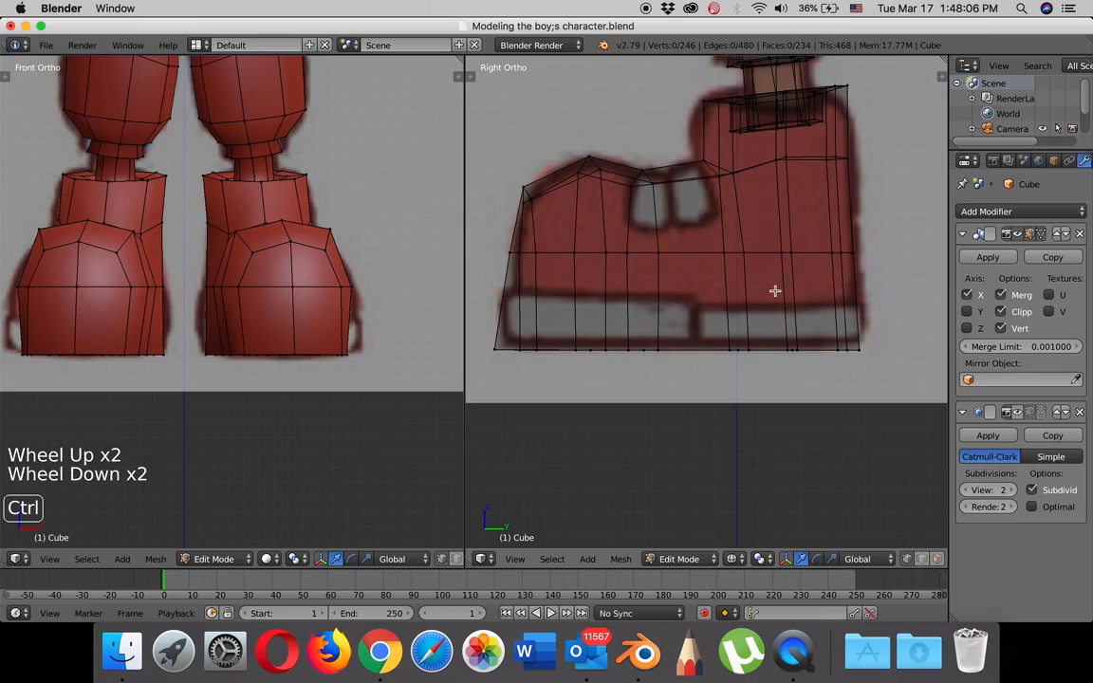
key(ctrl+r)
click(778, 290)
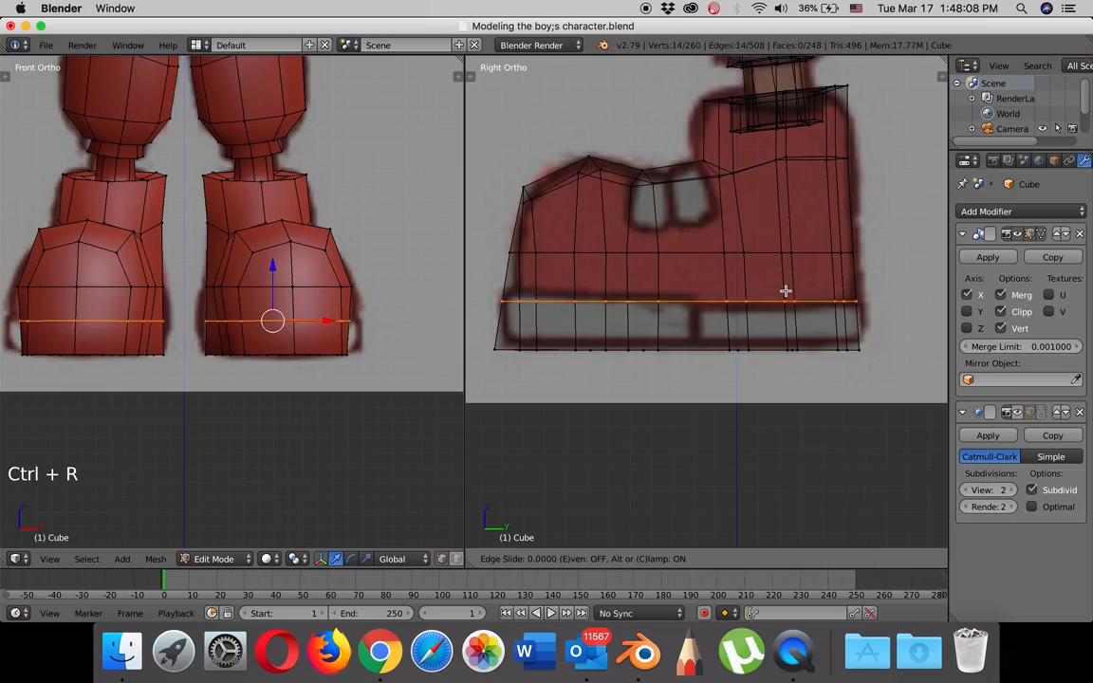
click(778, 295)
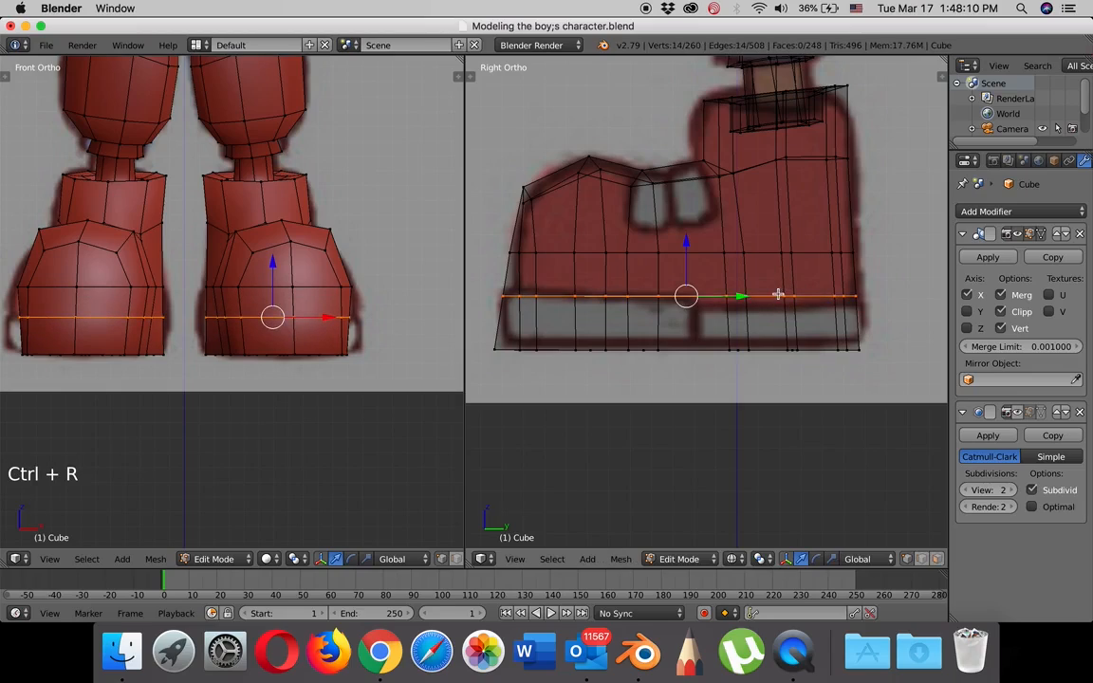
right_click(493, 351)
drag(547, 350, 558, 349)
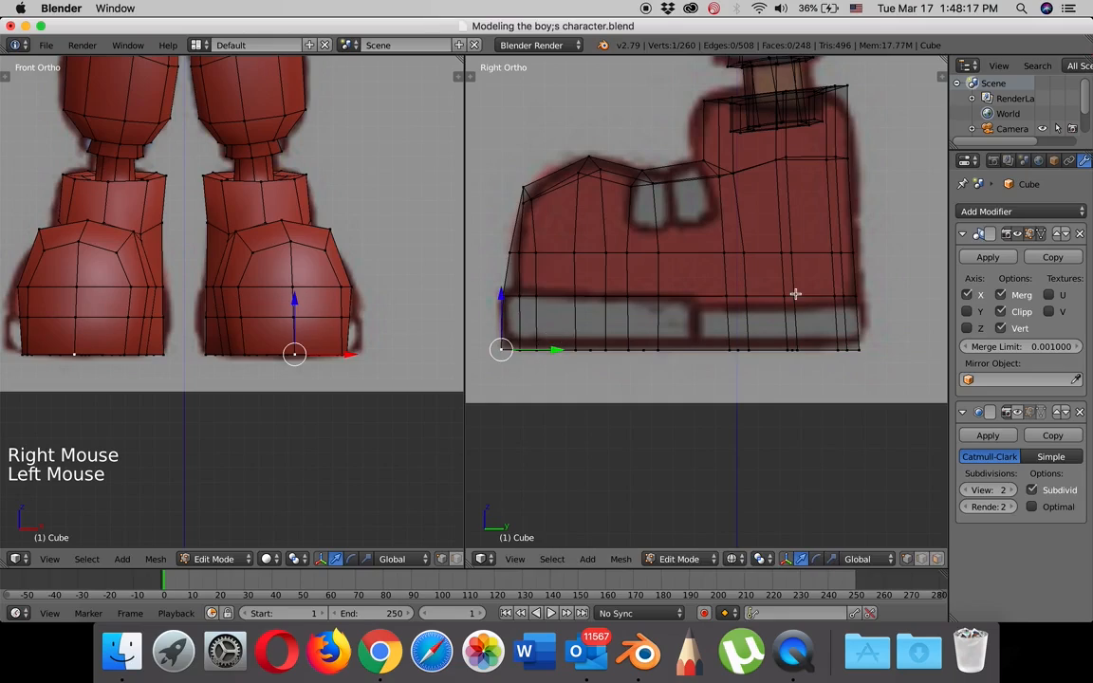
Add another horizontal edge loop just above the sole line and scale it inward to form a ledge between shoe body and sole.
key(ctrl+r)
click(849, 281)
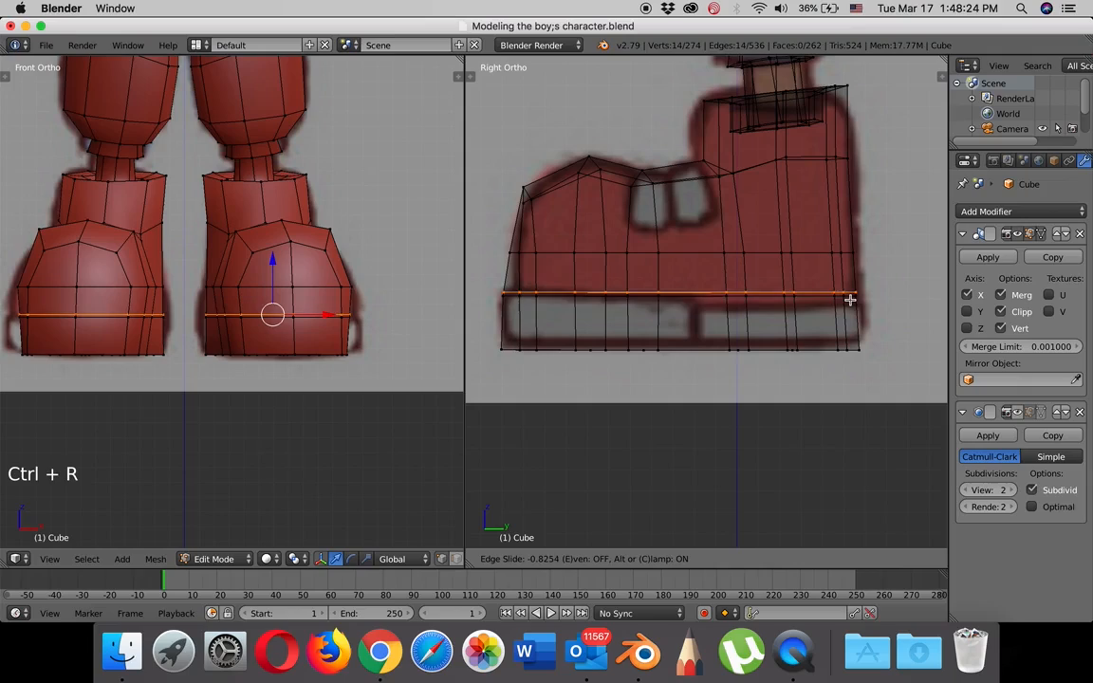
click(850, 301)
key(s)
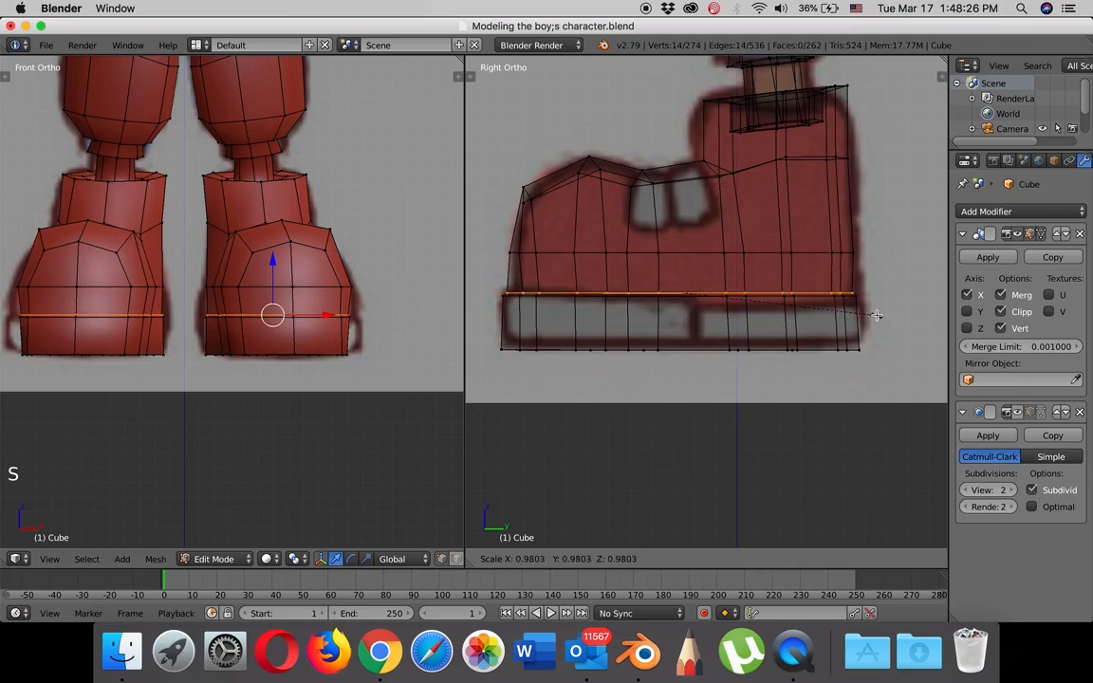
click(870, 314)
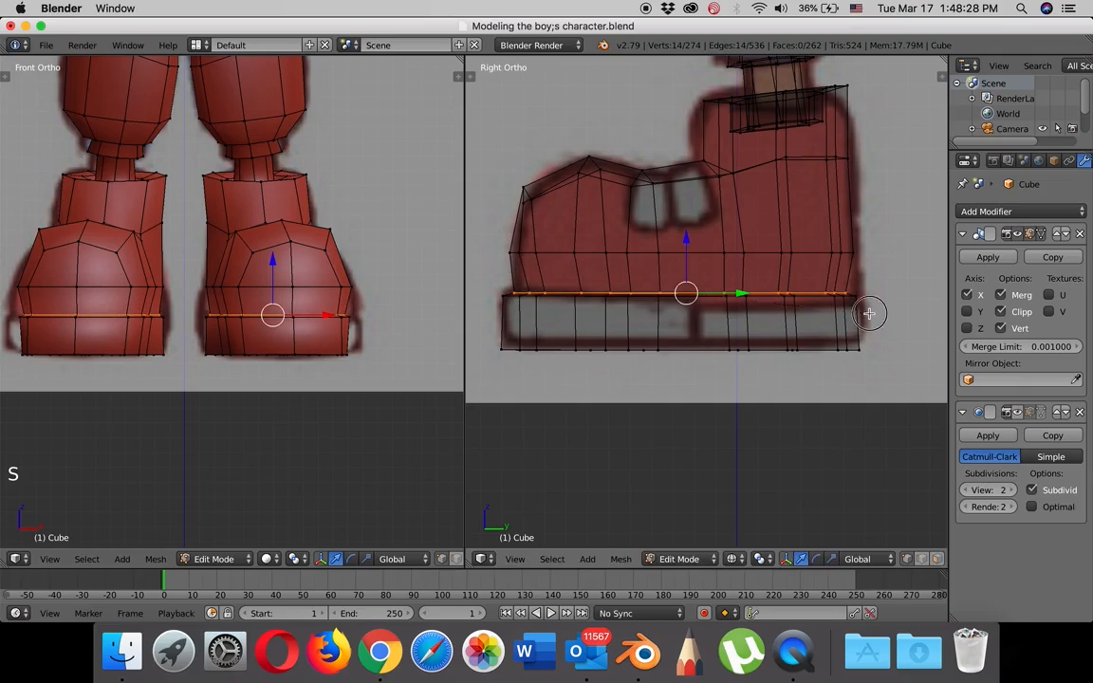
Display the Subdivision Surface modifier's result in Edit Mode and fit the editing cage to the smoothed surface.
middle_drag(447, 308, 358, 320)
scroll(332, 318, up, 3)
scroll(384, 317, down, 2)
scroll(384, 315, down, 1)
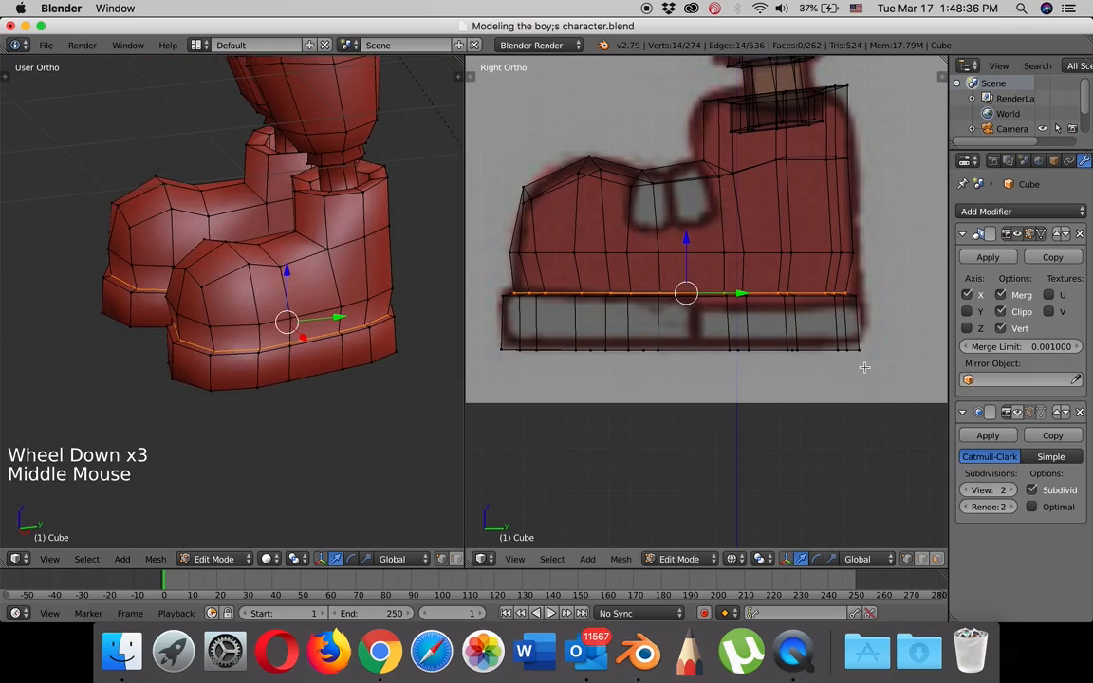
click(992, 413)
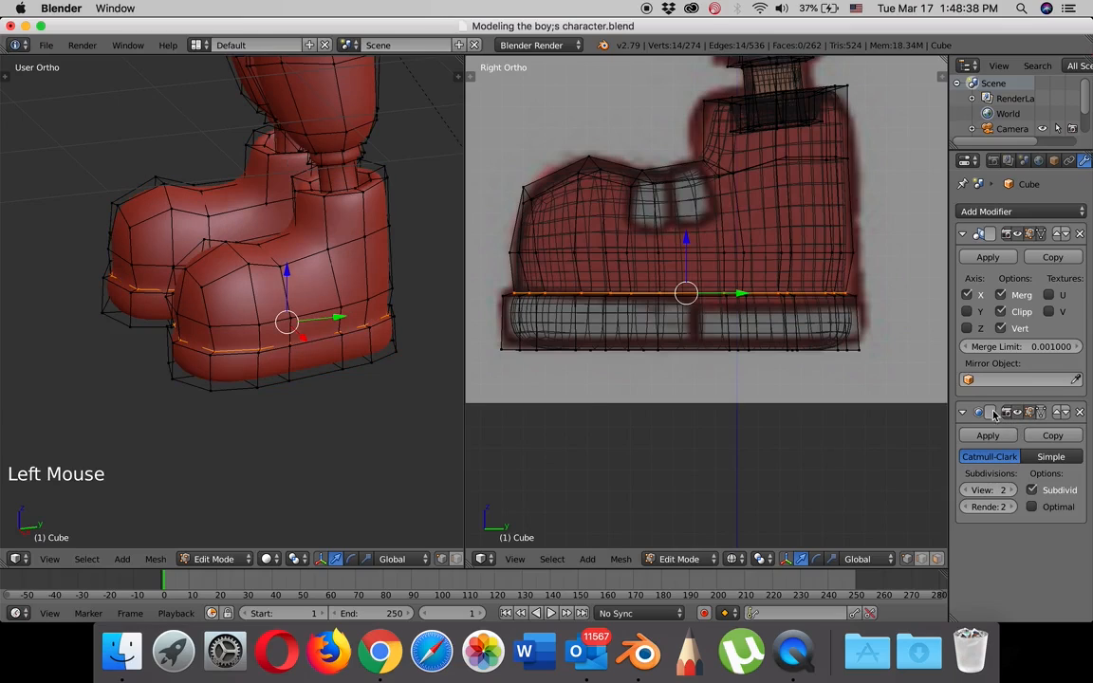
middle_drag(323, 343, 374, 350)
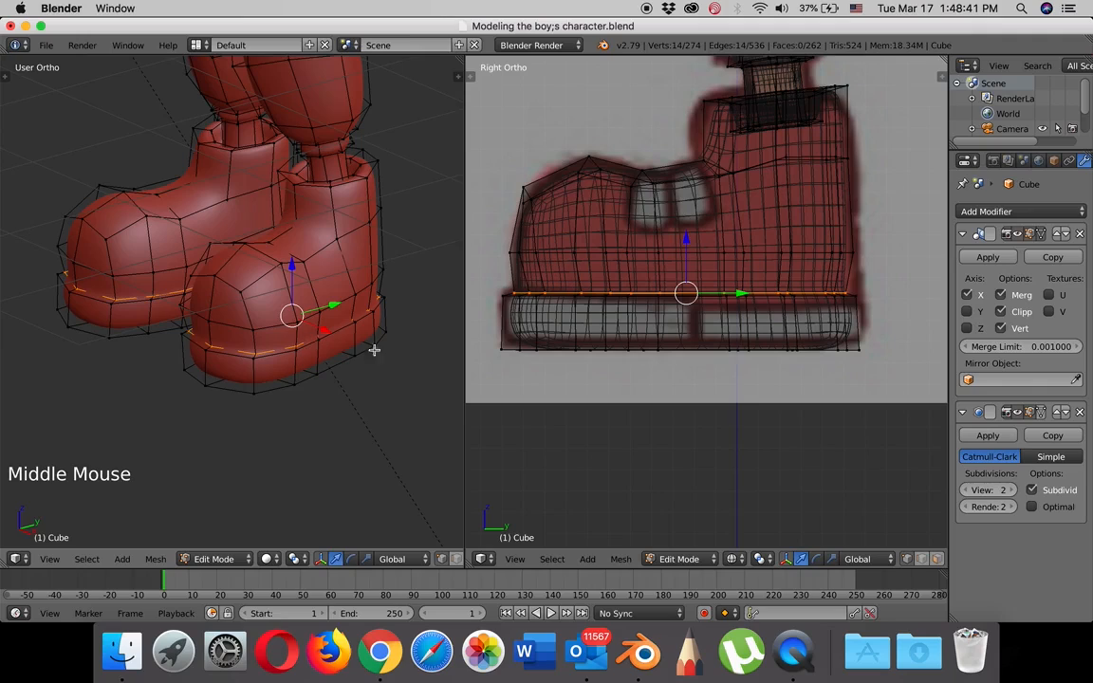
click(1041, 413)
Add an edge loop around the sole and slide it down to the bottom edge to sharpen the underside's rim.
scroll(296, 343, up, 3)
mouse_move(295, 344)
middle_down()
mouse_move(361, 379)
mouse_move(327, 346)
mouse_move(317, 359)
mouse_move(328, 357)
mouse_move(278, 317)
mouse_move(309, 325)
middle_up()
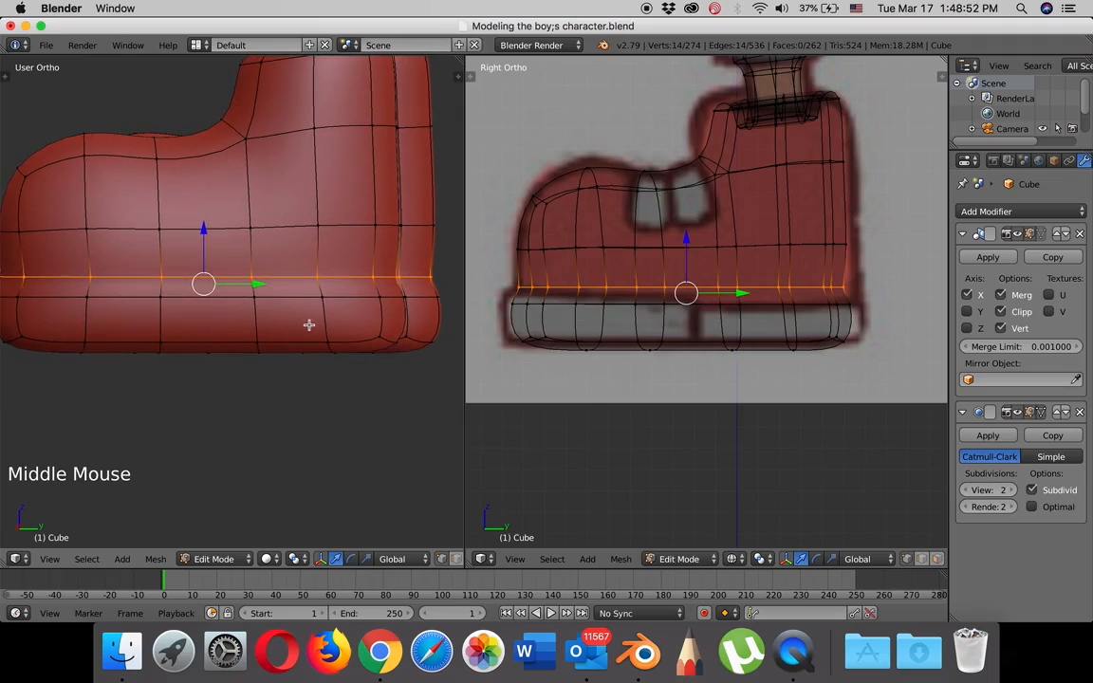
key(ctrl+r)
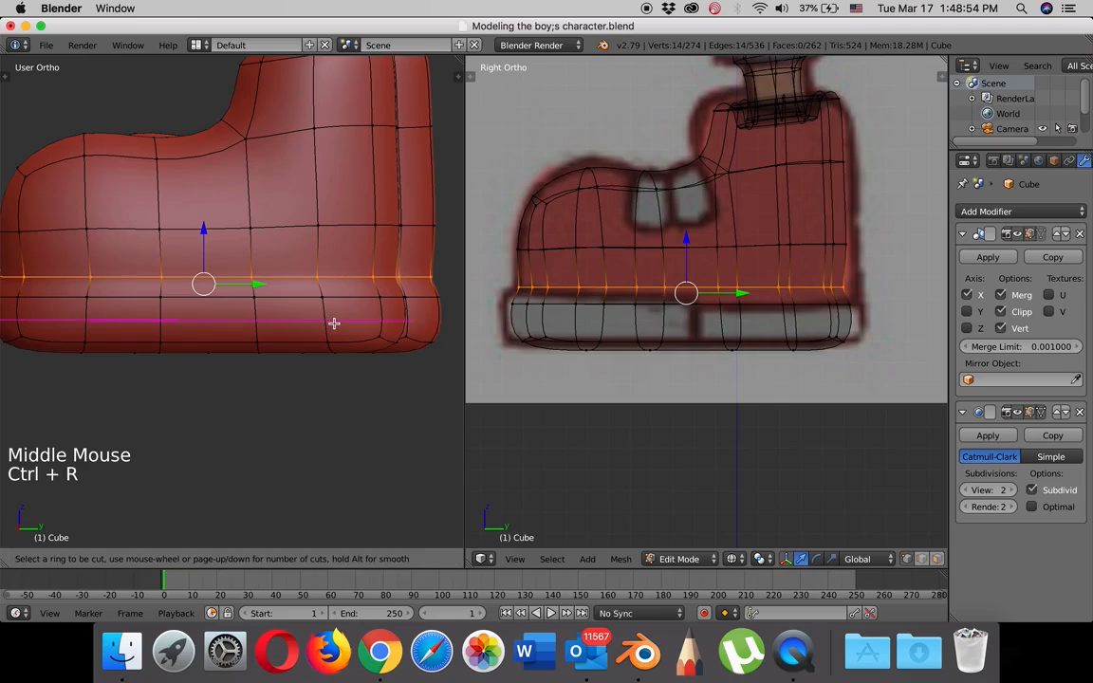
click(333, 321)
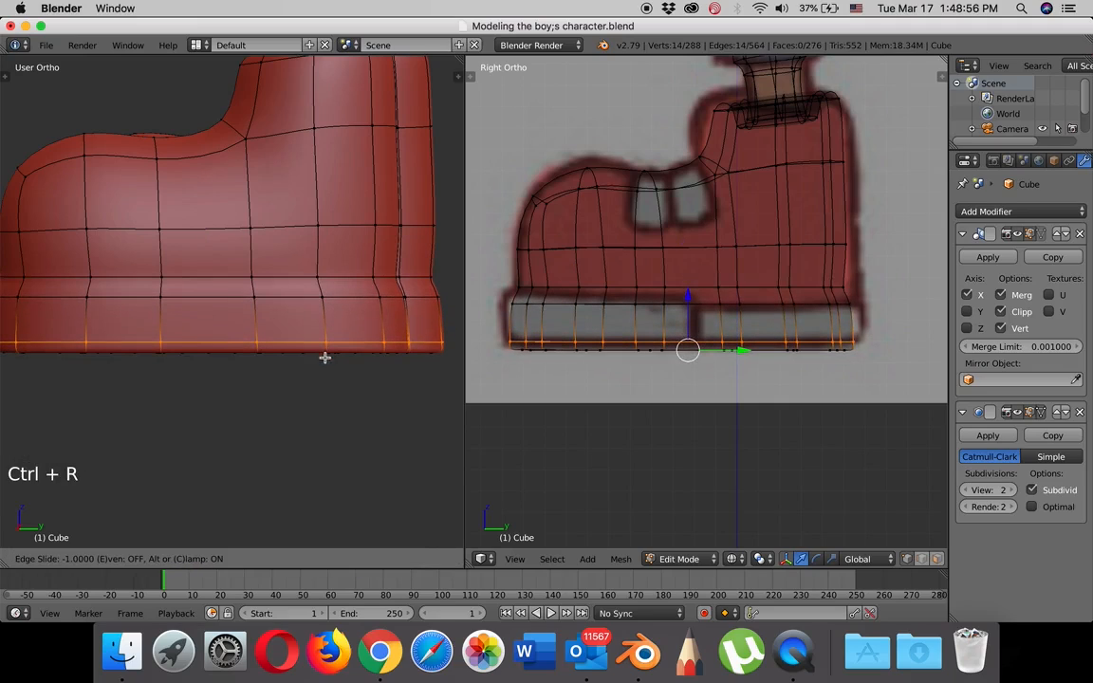
click(320, 363)
Add an edge loop around the sole and slide it up close to the upper rim to sharpen that edge.
mouse_move(320, 363)
middle_down()
mouse_move(317, 344)
mouse_move(334, 329)
mouse_move(308, 361)
middle_up()
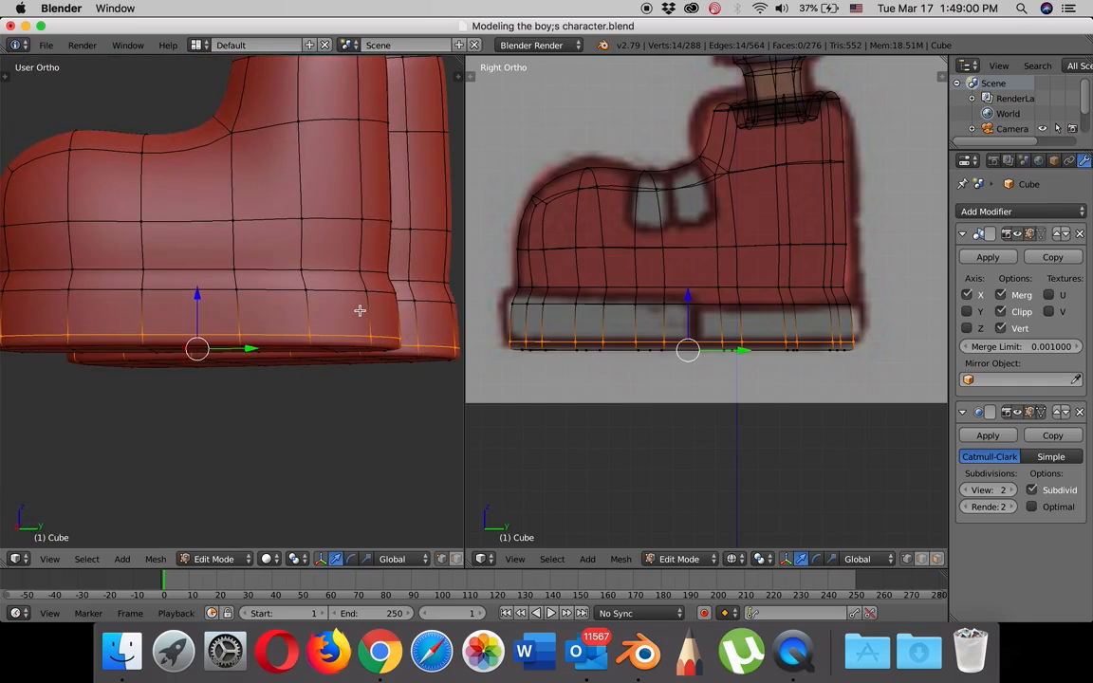
key(ctrl+r)
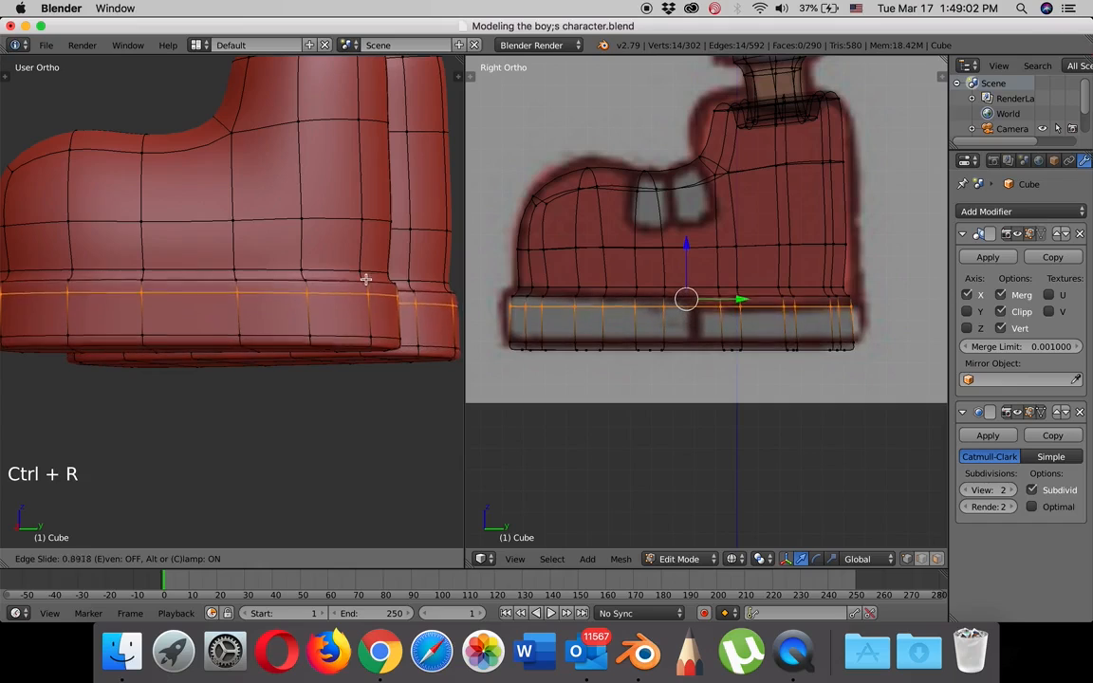
click(369, 264)
Add an edge loop on the narrow ledge above the sole and slide it fully inward against the shoe body to crease the junction.
middle_drag(324, 308, 320, 347)
scroll(328, 318, up, 3)
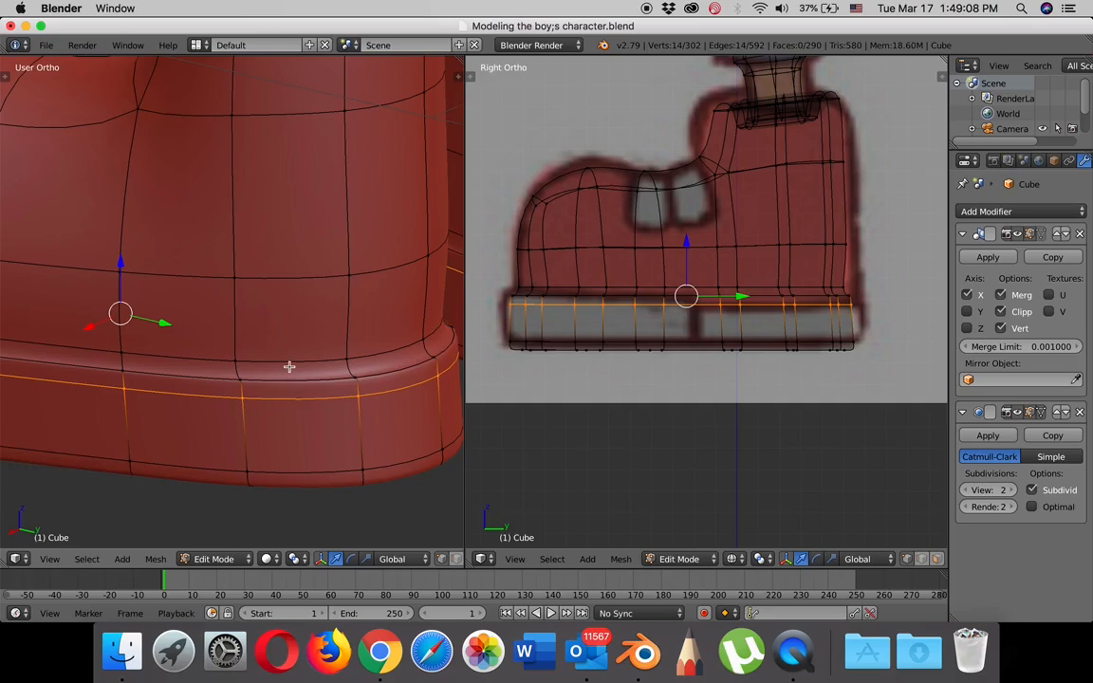
scroll(289, 366, down, 2)
middle_drag(260, 349, 285, 351)
scroll(291, 353, up, 1)
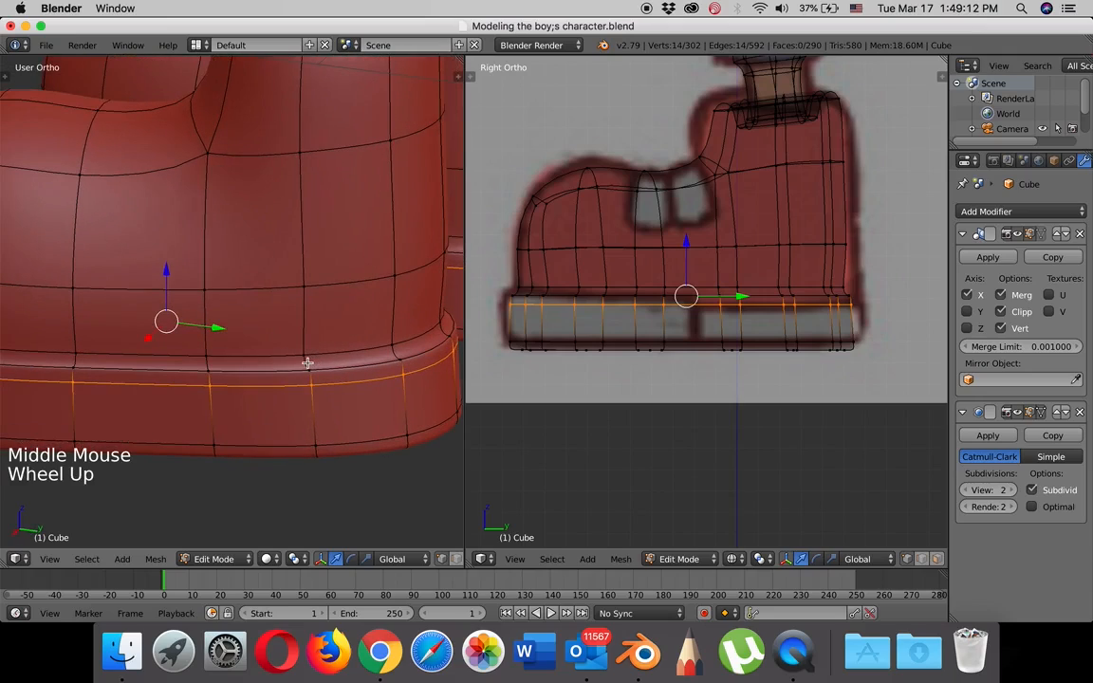
key(ctrl+r)
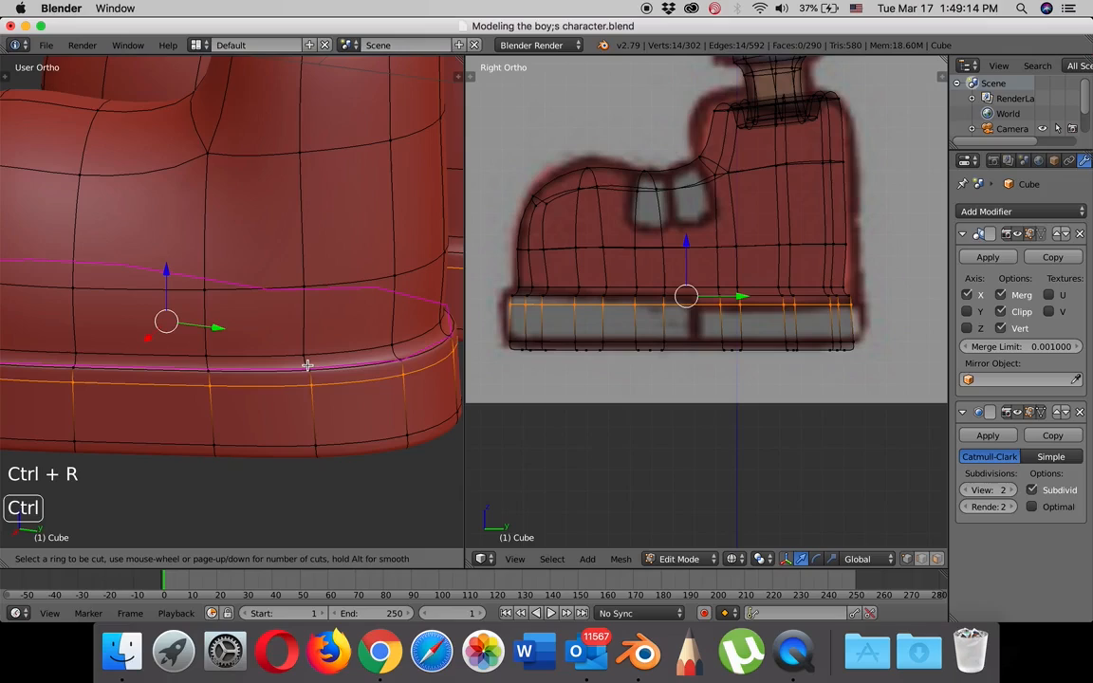
click(307, 364)
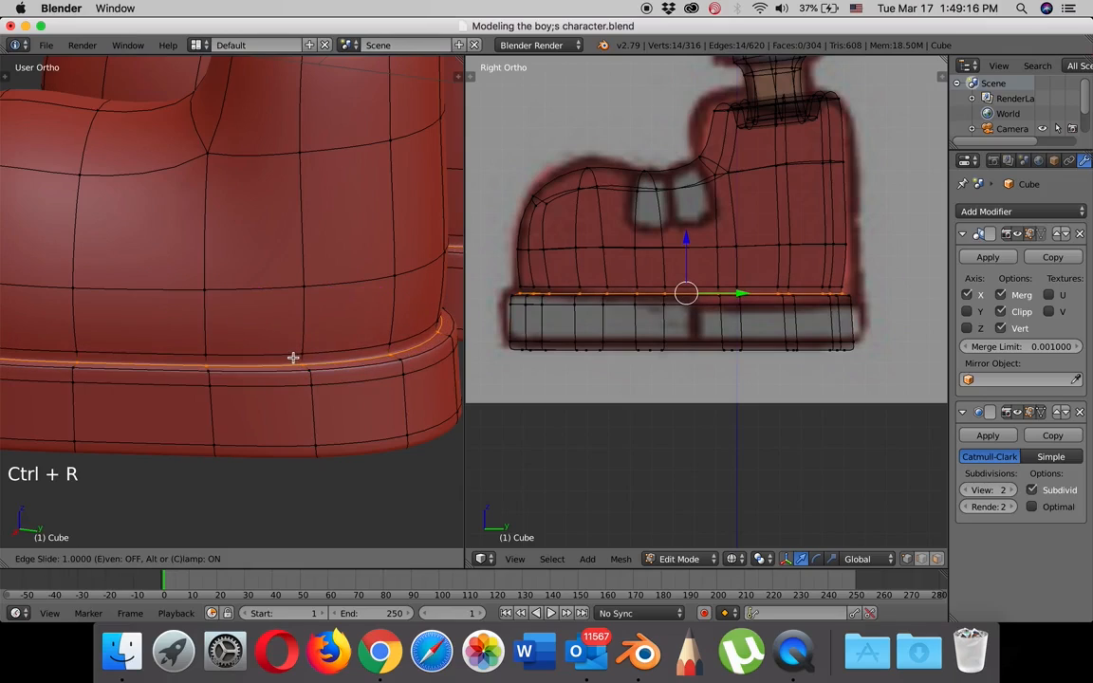
click(292, 357)
Examine the smoothed shoes and sole edges in and out of Edit Mode, and compare the side profile with the reference.
scroll(314, 366, up, 1)
middle_drag(332, 372, 400, 354)
scroll(371, 381, up, 3)
key(Tab)
scroll(387, 388, down, 3)
scroll(387, 387, down, 1)
key(Tab)
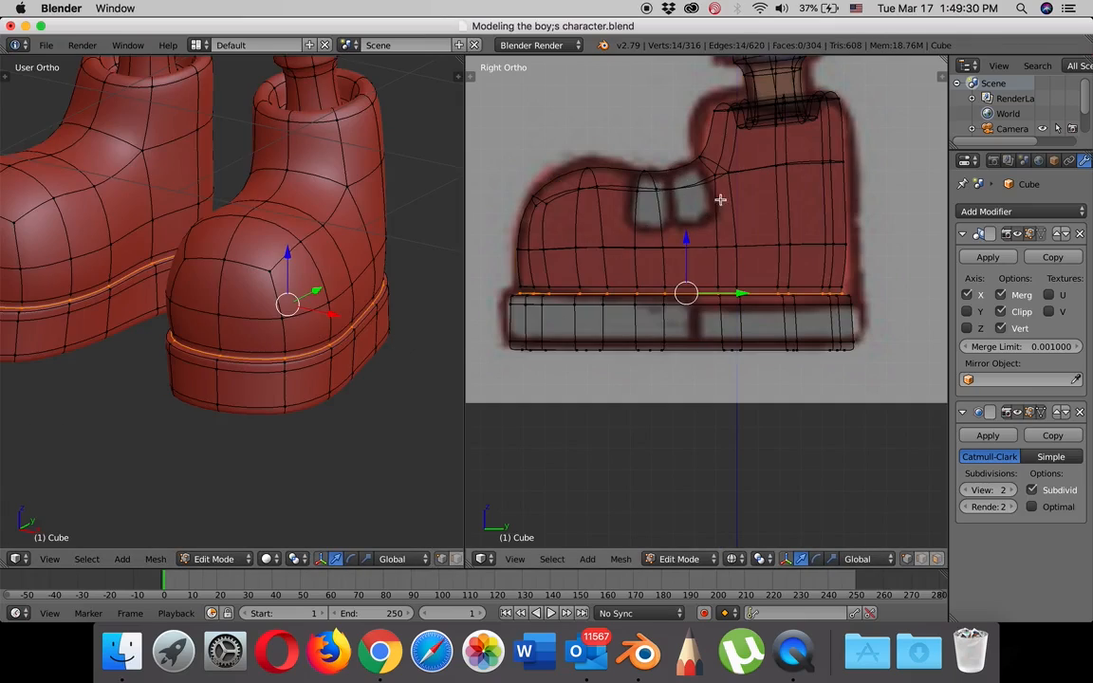
scroll(685, 216, up, 2)
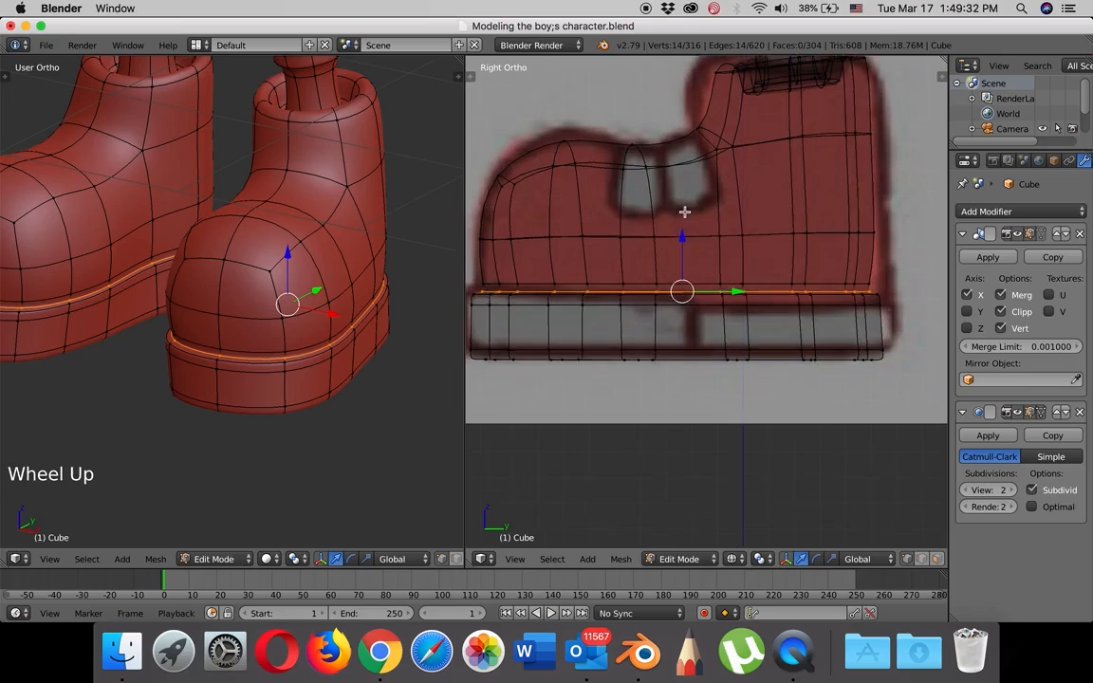
scroll(685, 211, down, 1)
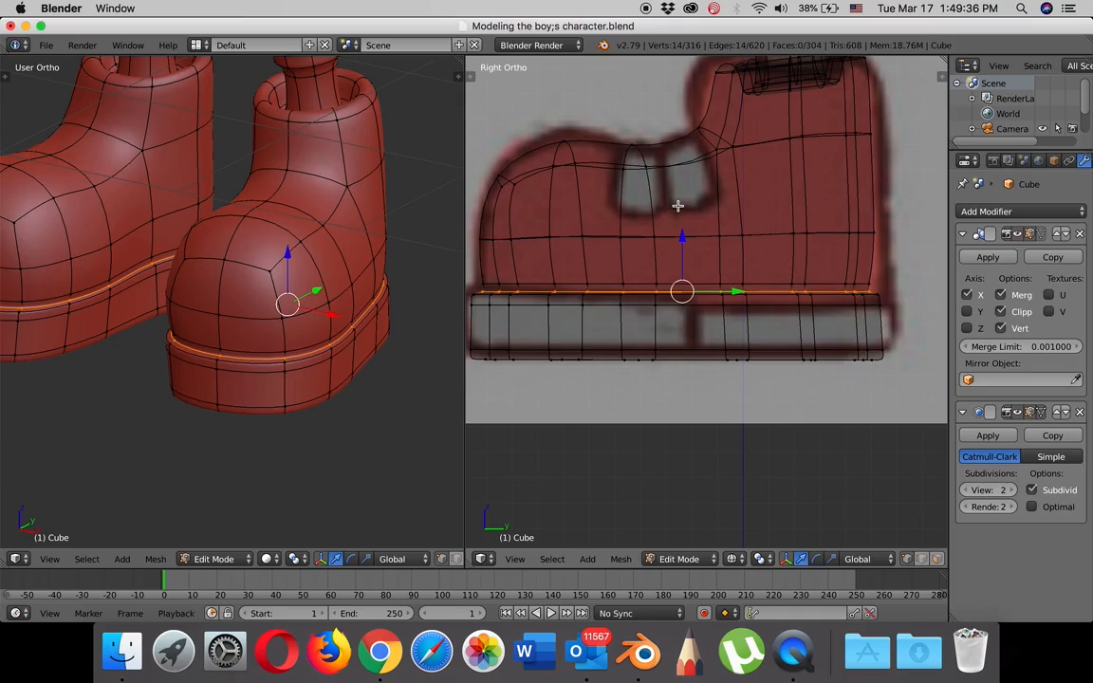
Add an edge loop around the shoe between the two lace straps of the side reference and slide it slightly towards the toe.
key(ctrl+r)
click(667, 171)
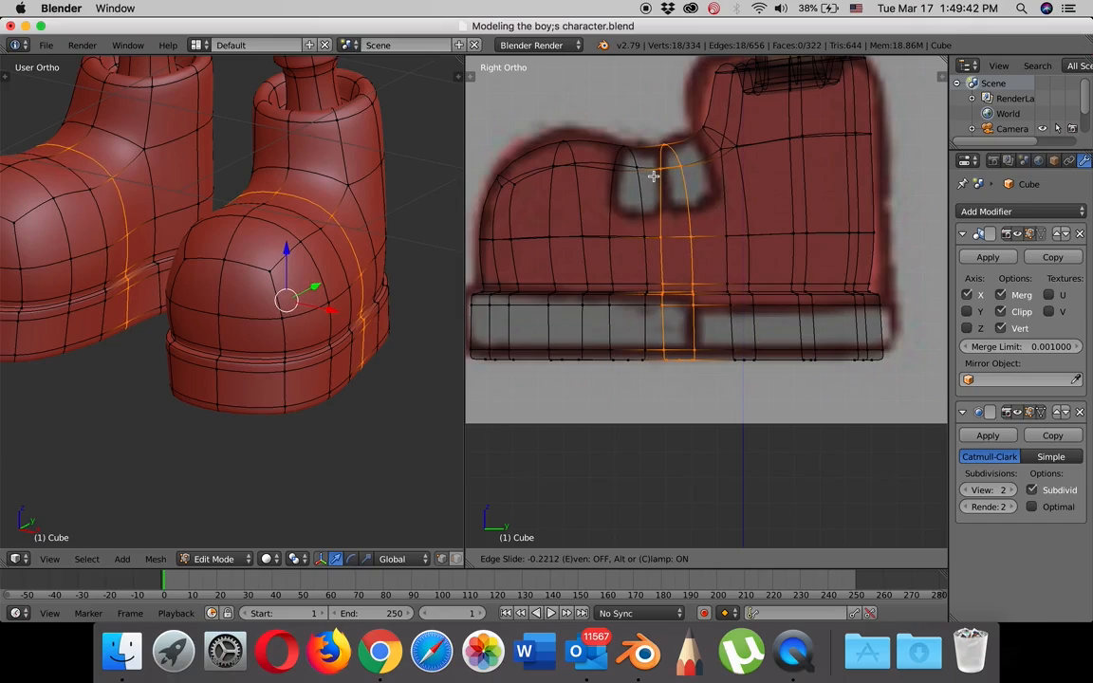
click(654, 176)
scroll(652, 180, down, 1)
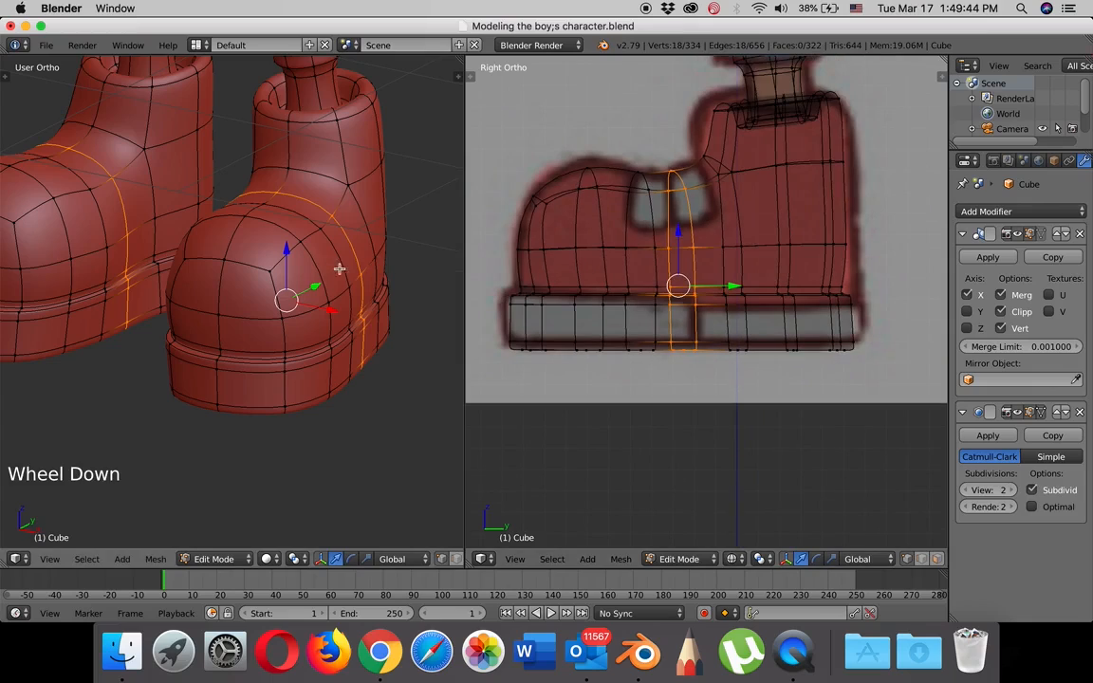
Select the vertical edge loop at the front lace strap and move it along Y towards the toe to match the strap's reference edge.
middle_drag(328, 247, 261, 260)
right_click(234, 291)
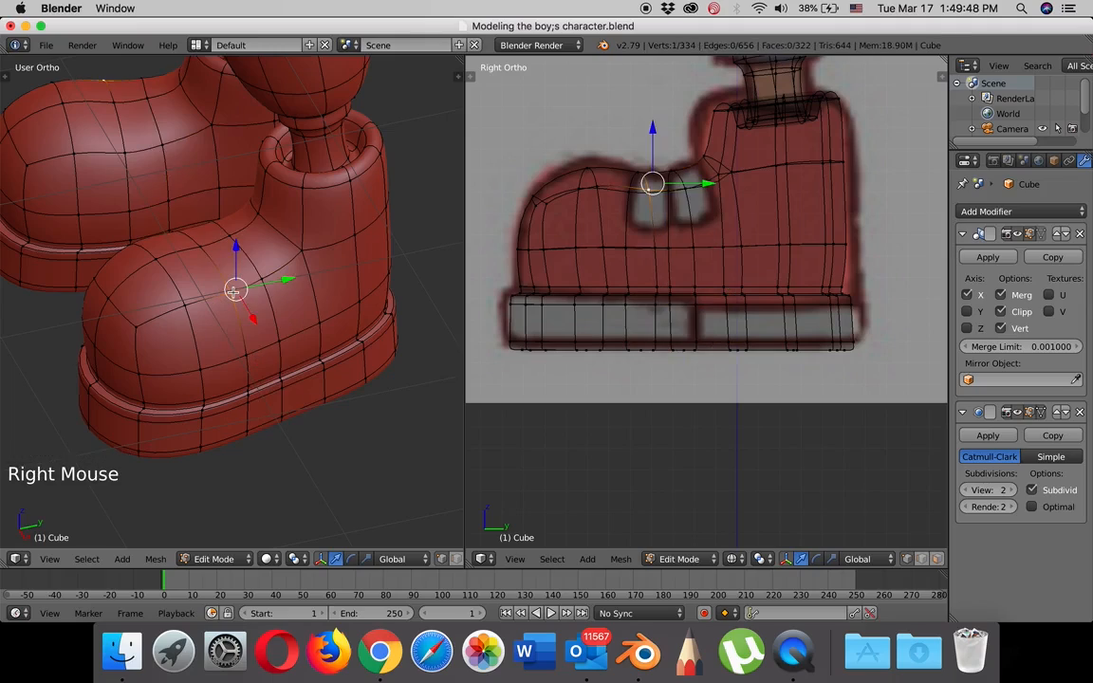
alt+right_click(228, 288)
alt+right_click(230, 288)
alt+right_click(231, 288)
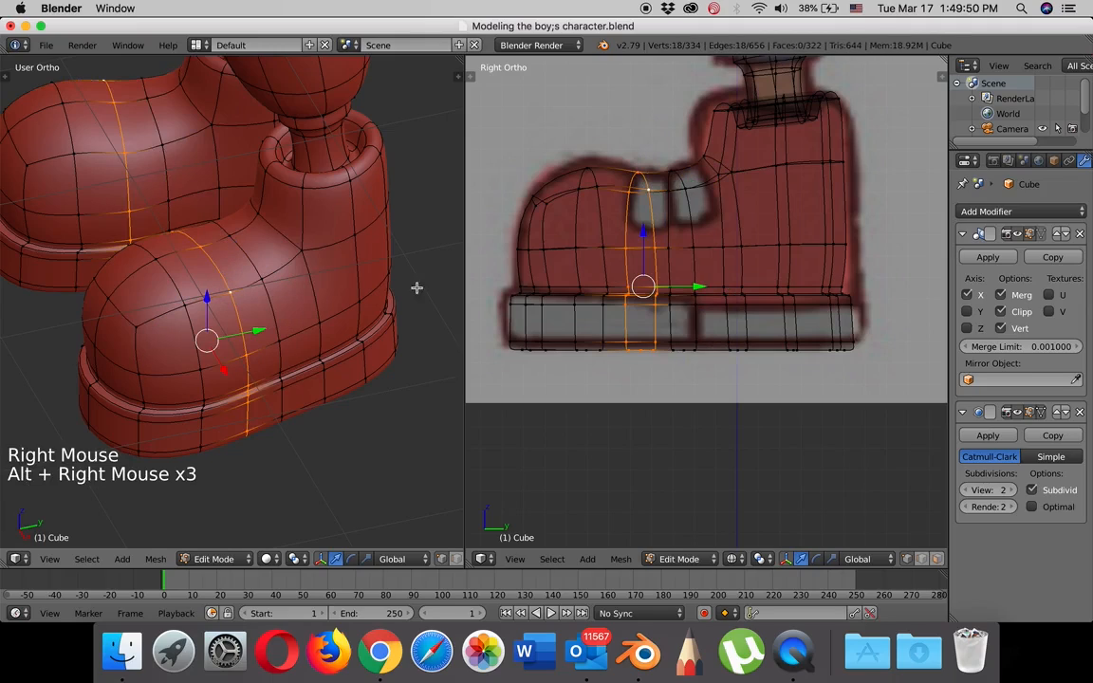
drag(698, 286, 689, 290)
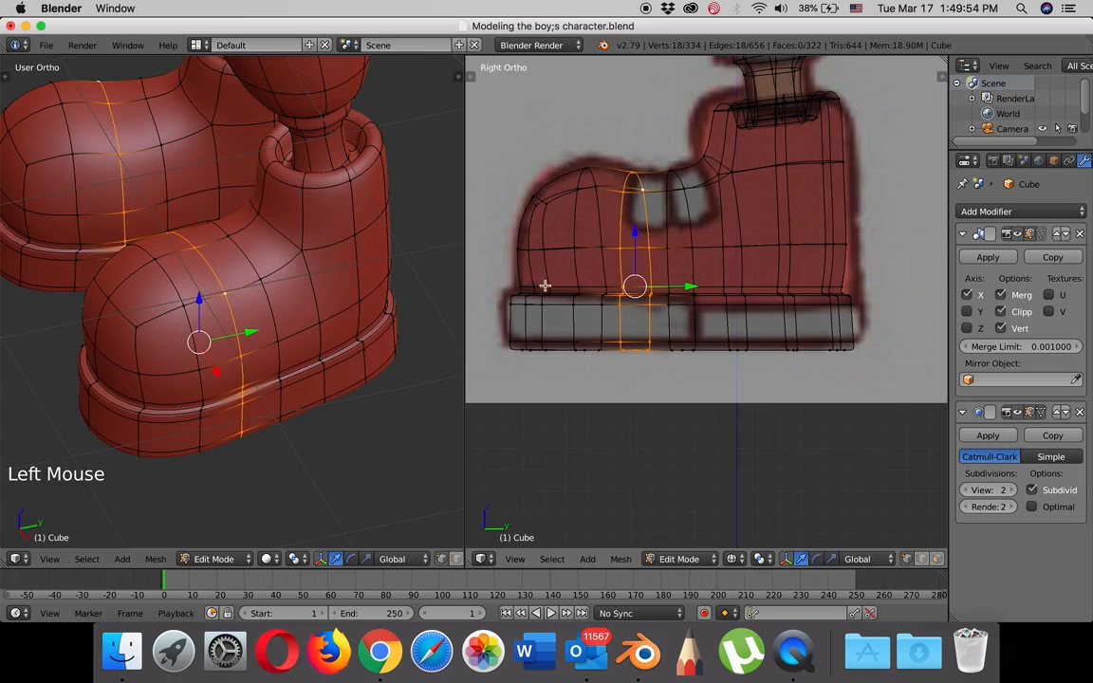
middle_drag(238, 277, 272, 297)
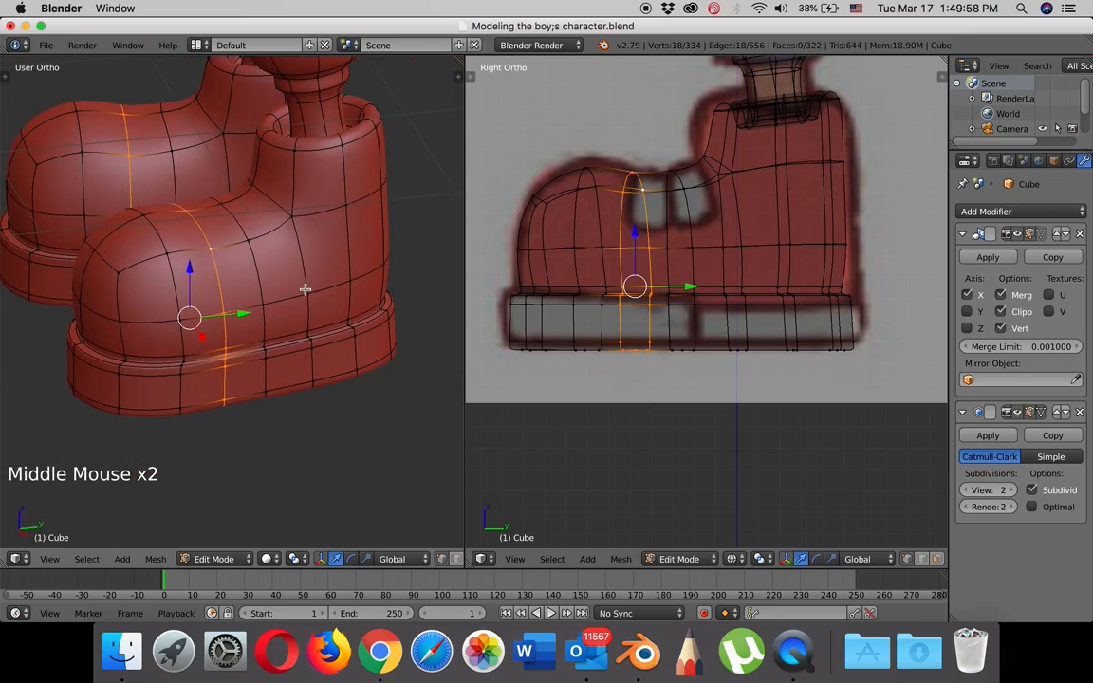
In face select mode, select the four instep faces nearest the ankle, extrude them in place and scale them to about 0.95.
right_click(305, 289)
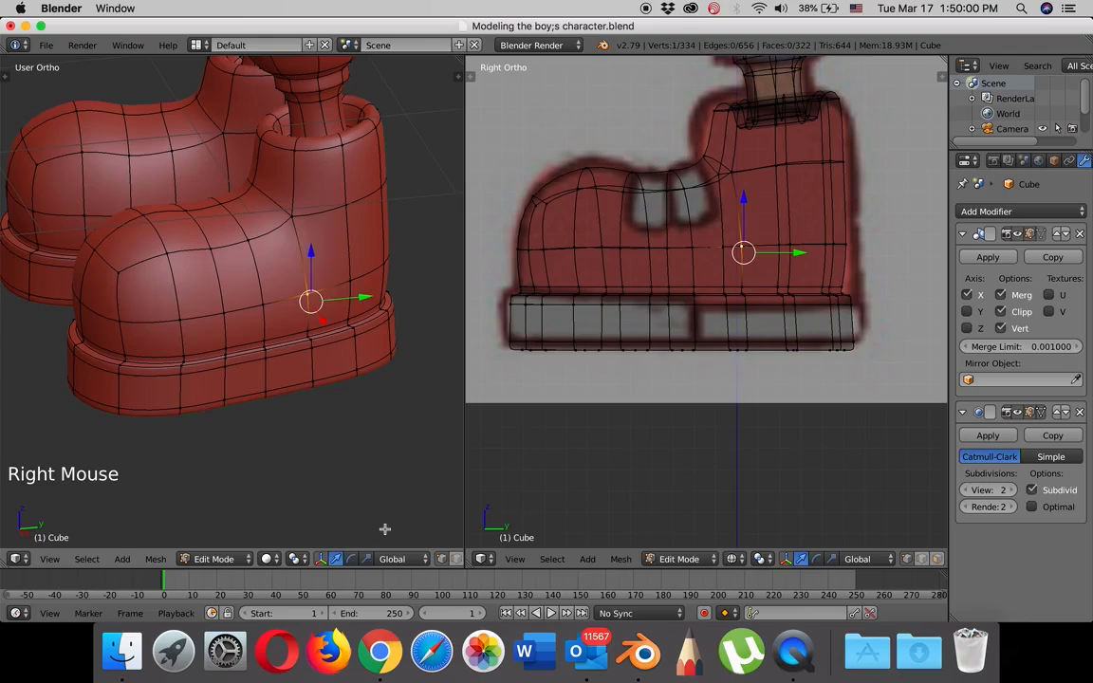
scroll(433, 563, down, 5)
click(437, 559)
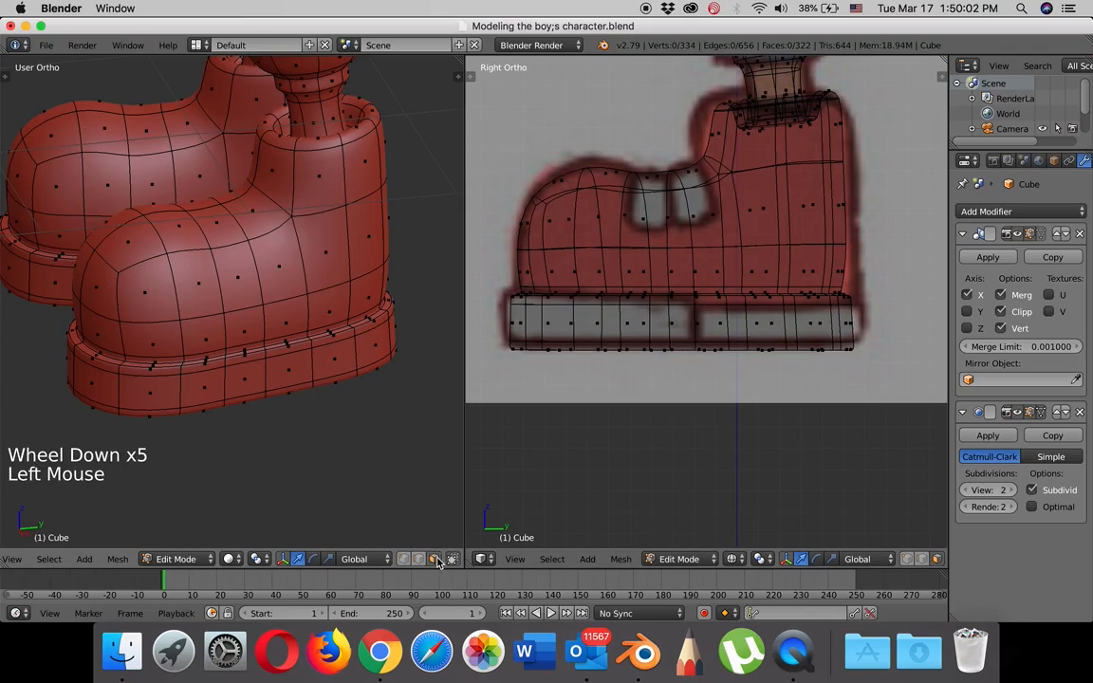
right_click(281, 265)
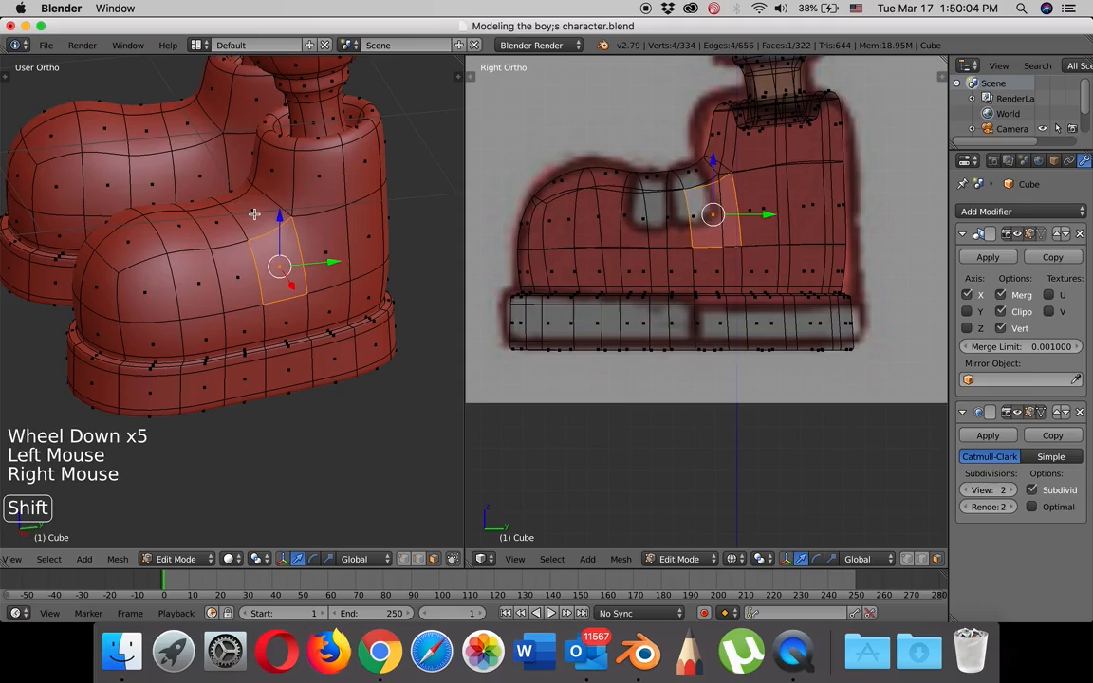
shift+right_click(242, 237)
middle_drag(242, 237, 324, 293)
shift+right_click(277, 218)
shift+right_click(253, 245)
scroll(290, 278, up, 2)
key(e)
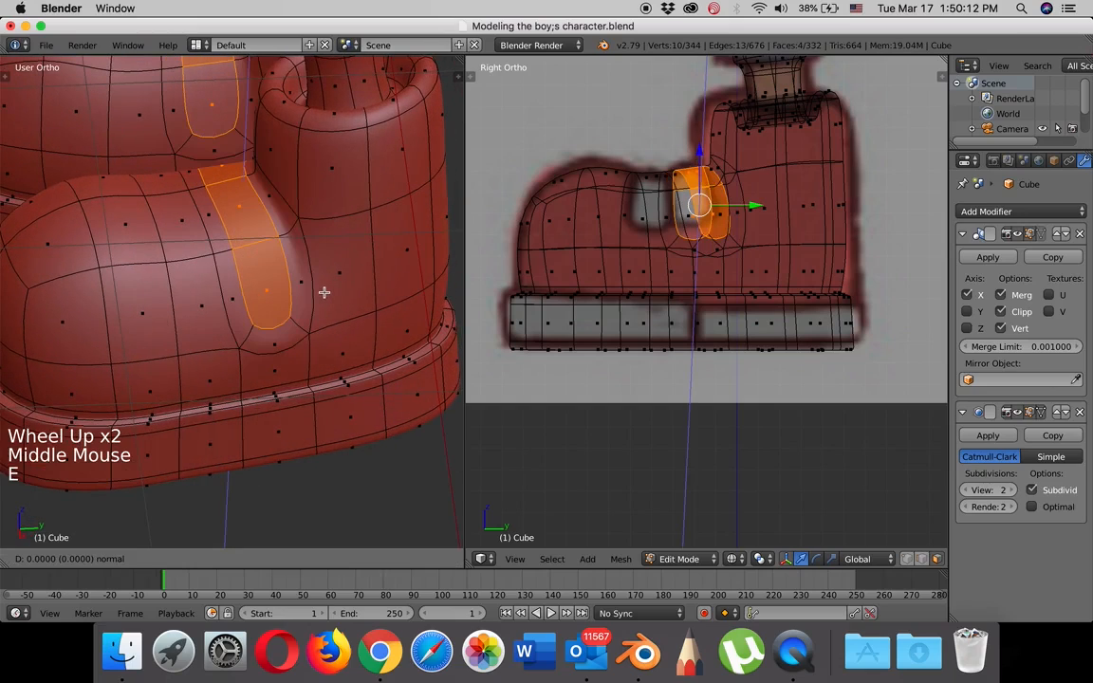
key(s)
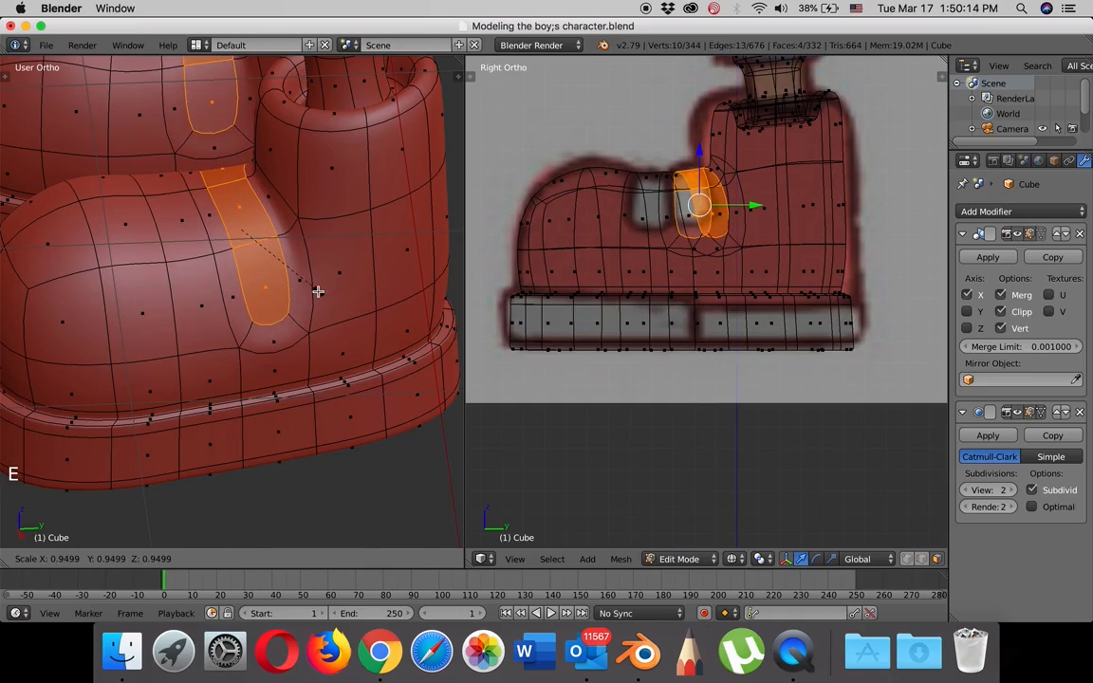
click(319, 291)
Extrude the four inset faces slightly outward to raise the rear lace strap, and check it in Object Mode.
key(e)
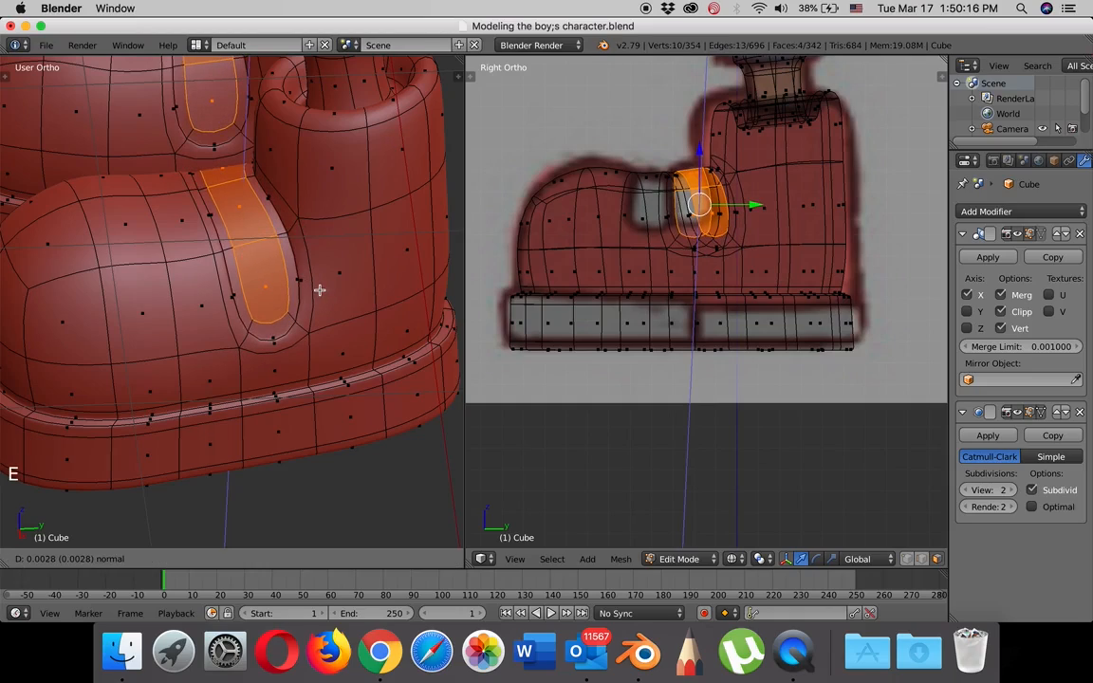
click(320, 284)
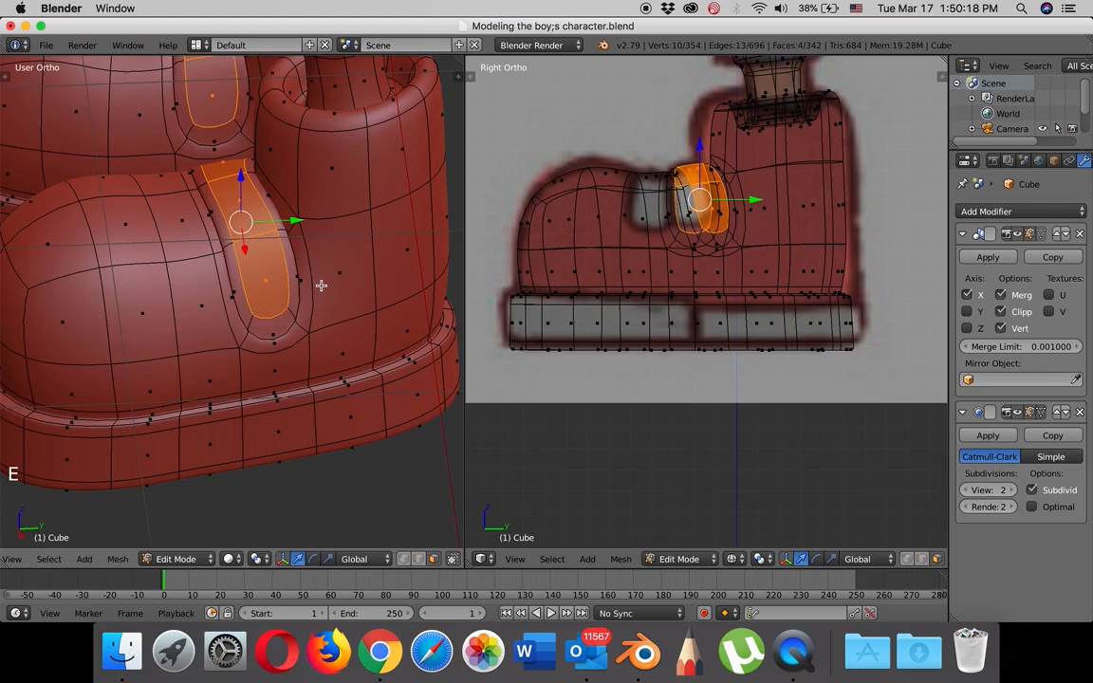
key(Tab)
mouse_move(319, 287)
middle_down()
mouse_move(317, 271)
mouse_move(347, 273)
mouse_move(371, 313)
mouse_move(397, 320)
mouse_move(382, 329)
mouse_move(361, 303)
mouse_move(337, 298)
middle_up()
key(Tab)
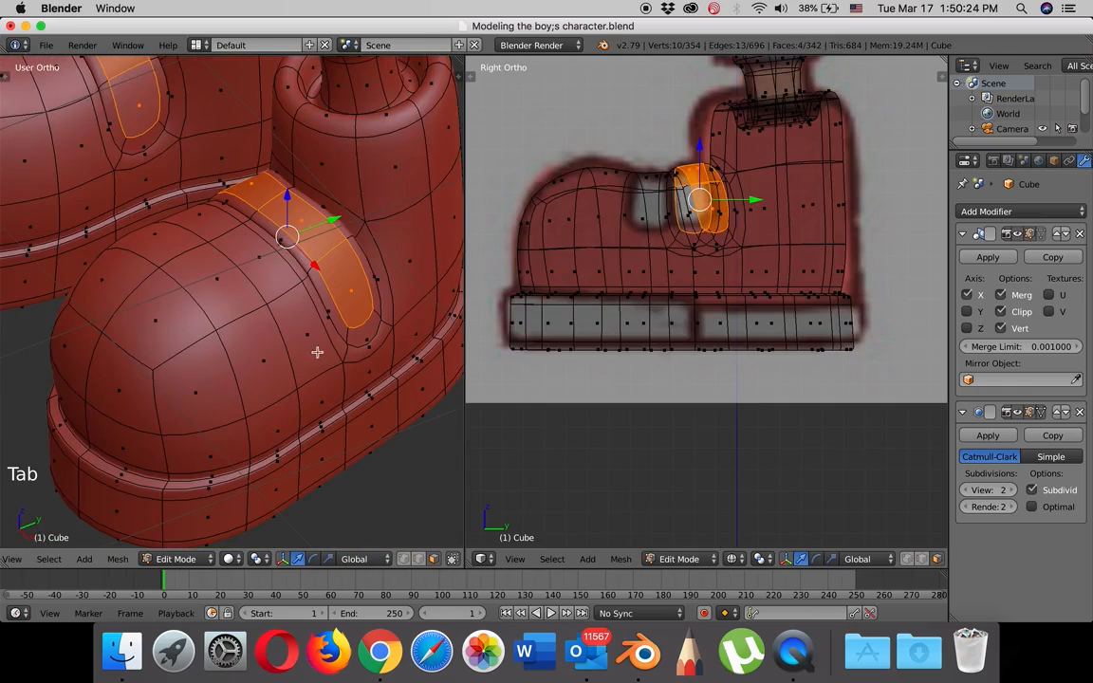
Select the four faces of the front lace strap, extrude them in place and scale them to about 0.96.
right_click(310, 339)
shift+right_click(255, 263)
shift+right_click(209, 225)
middle_drag(208, 225, 288, 325)
shift+right_click(295, 246)
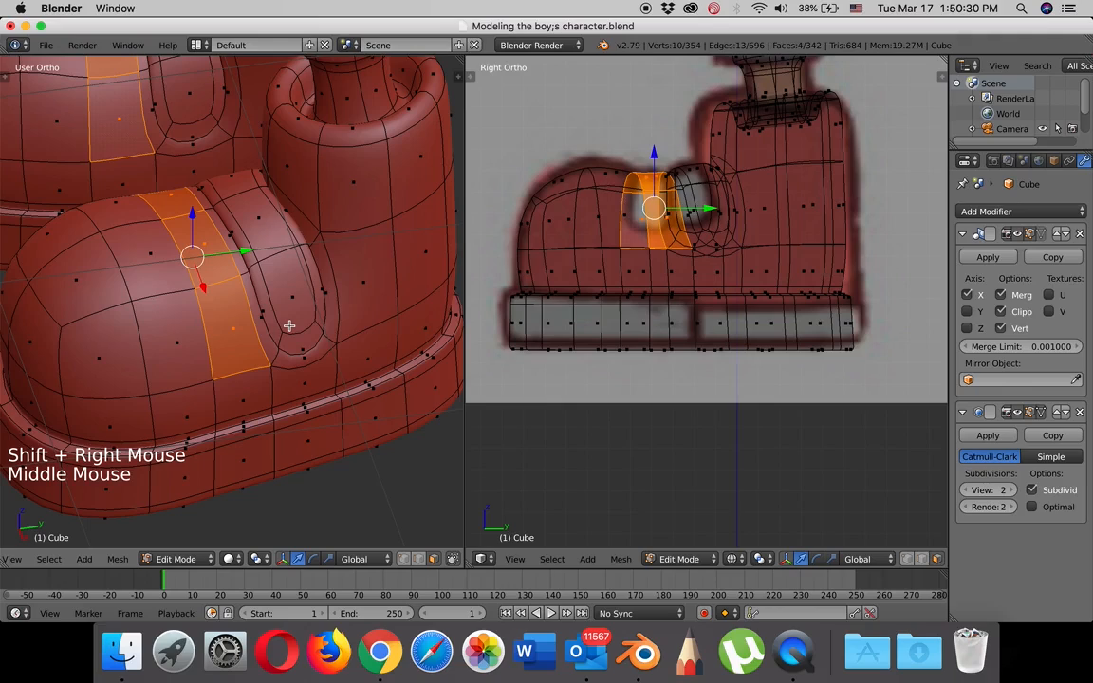
key(e)
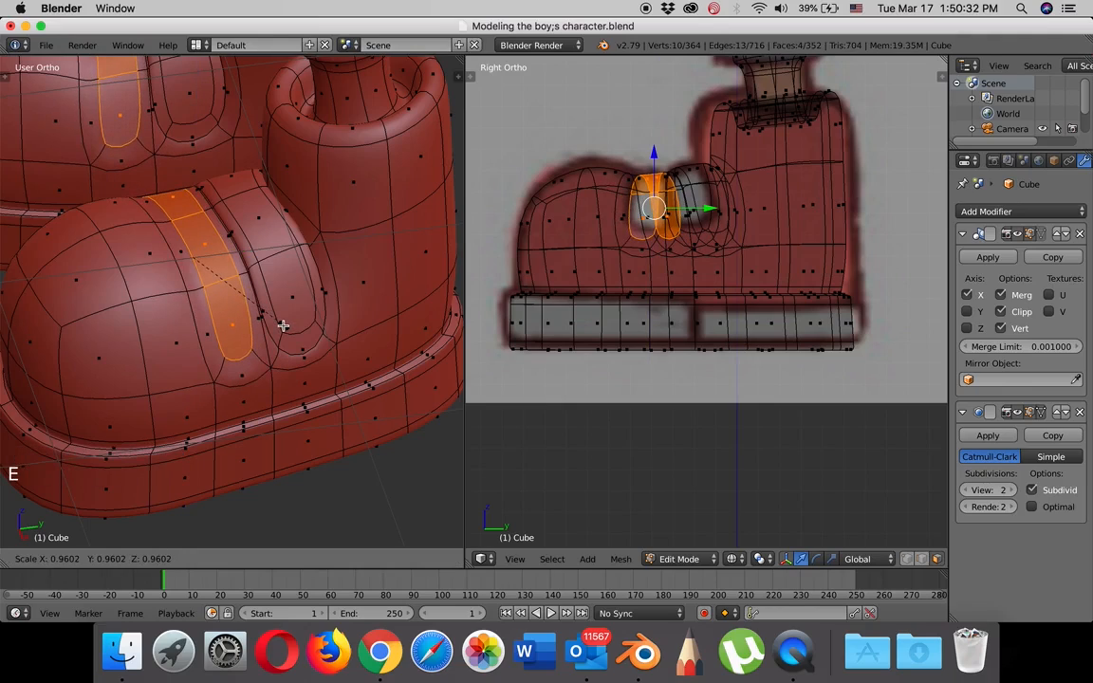
click(283, 325)
Extrude the inset front strap faces outward by about 0.024 and inspect both straps in Object Mode.
key(e)
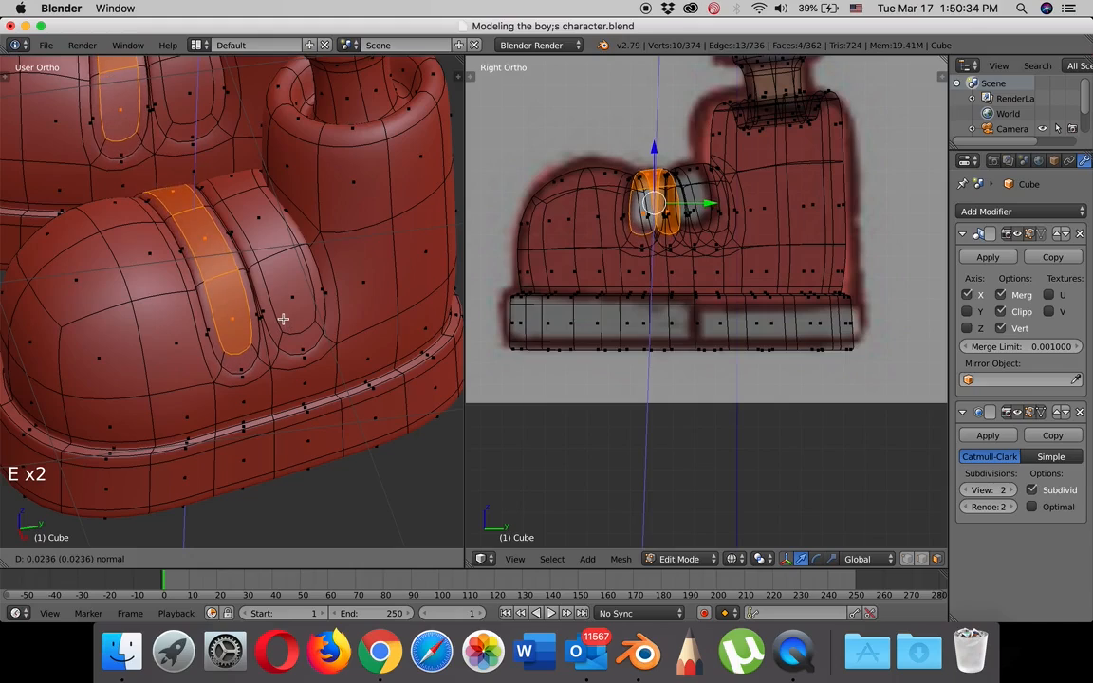
click(283, 320)
key(Tab)
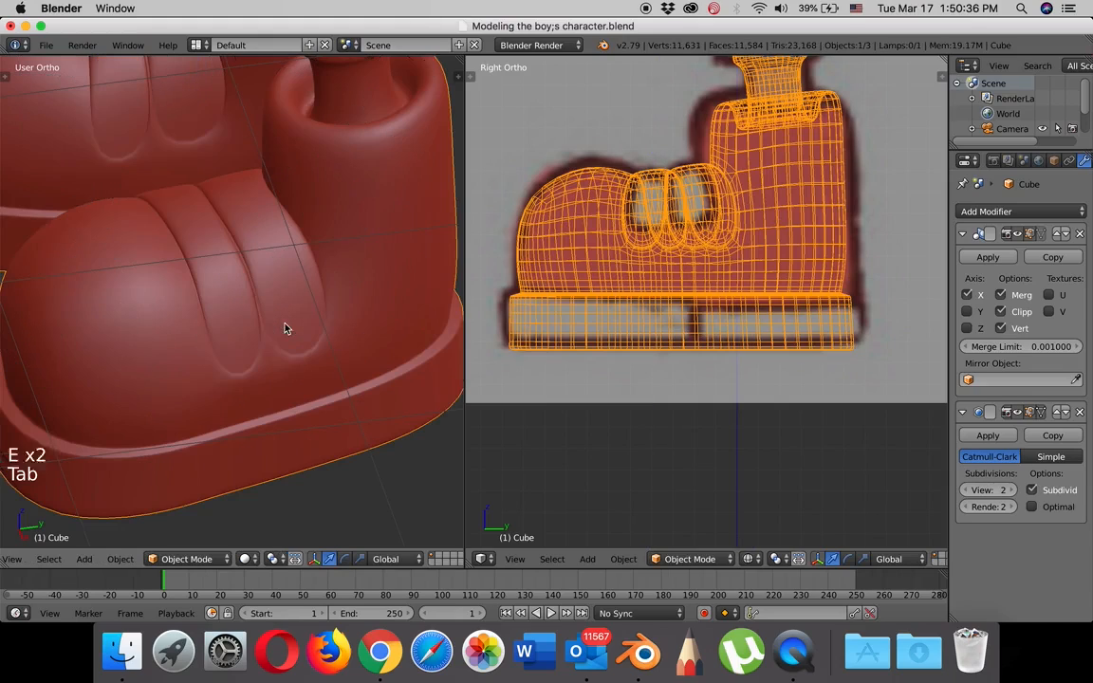
middle_drag(282, 325, 244, 324)
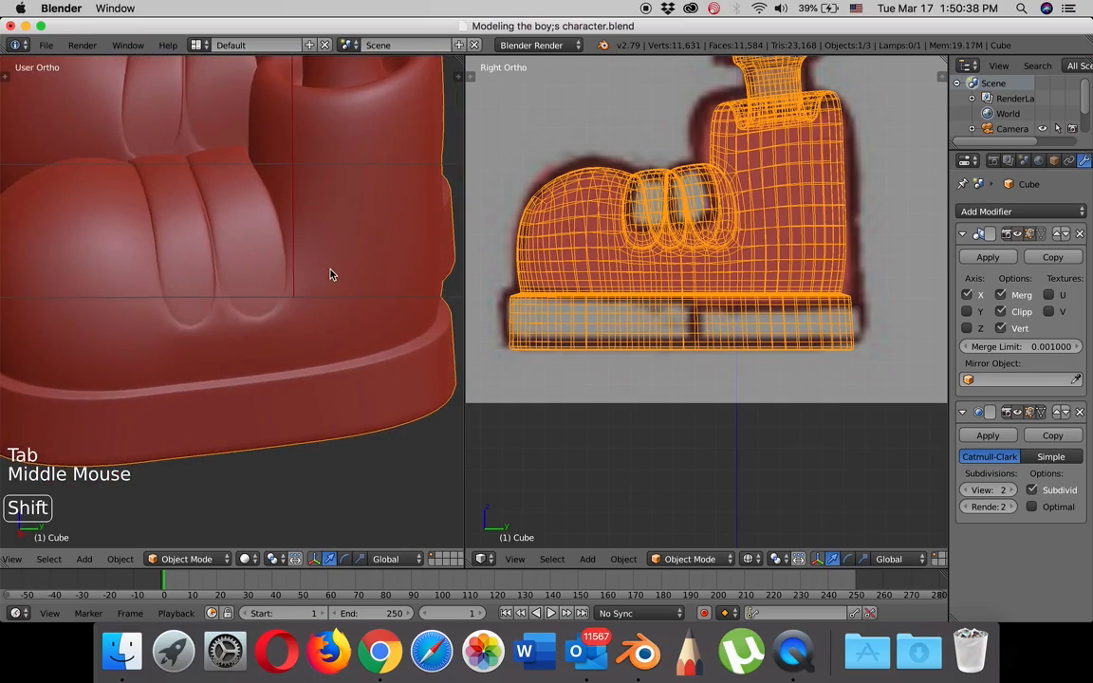
Add an edge loop beneath the trouser cuff and slide it fully inward against the ankle to crease the junction.
shift+middle_drag(335, 273, 382, 255)
scroll(361, 281, up, 2)
scroll(307, 299, up, 1)
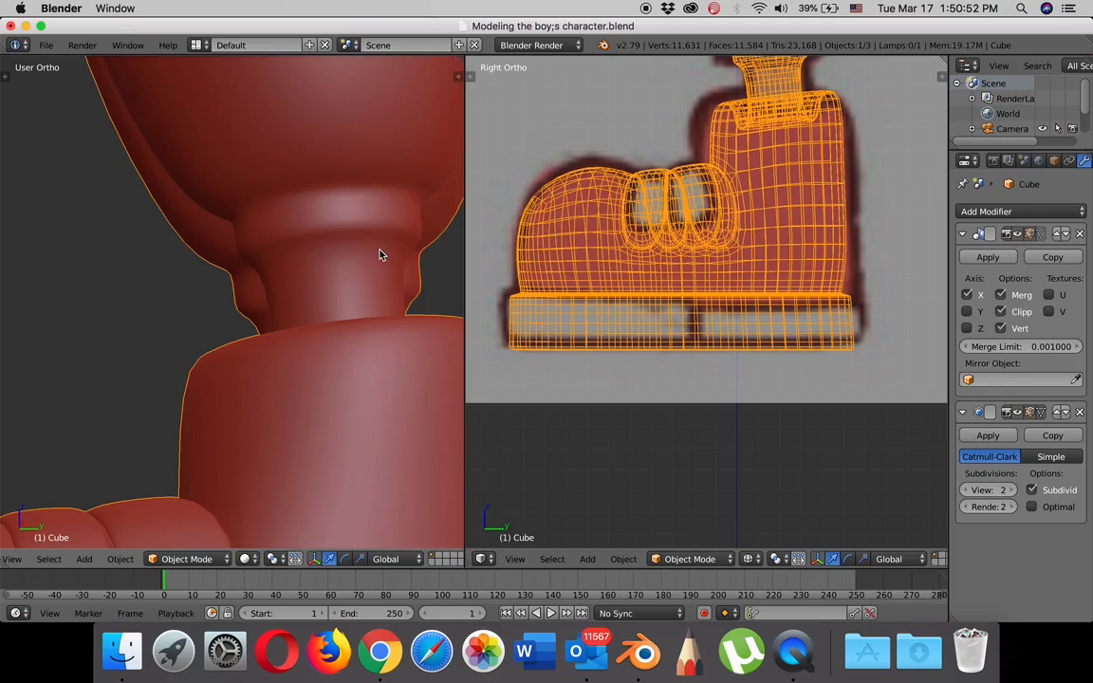
middle_drag(380, 255, 389, 262)
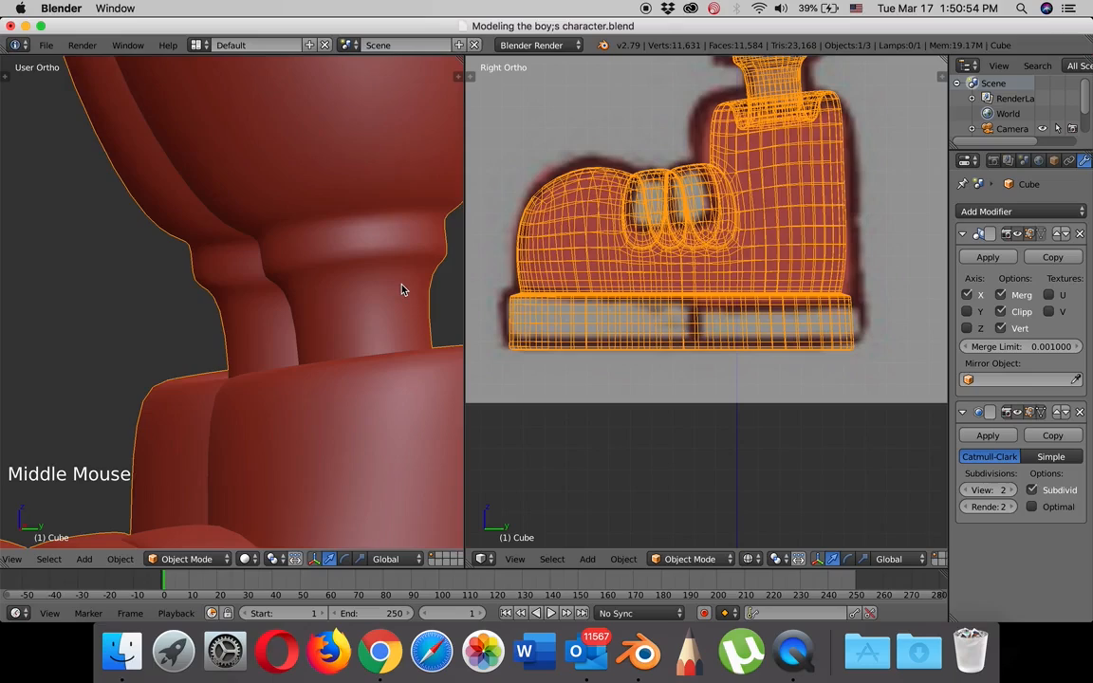
key(Tab)
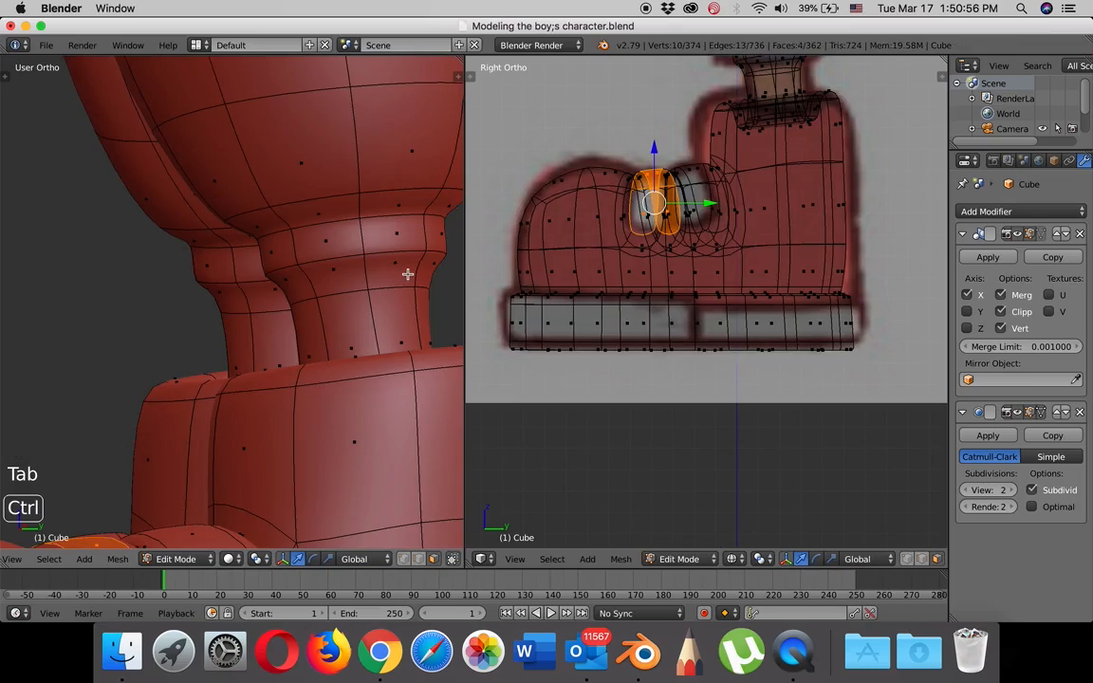
key(ctrl+r)
click(407, 273)
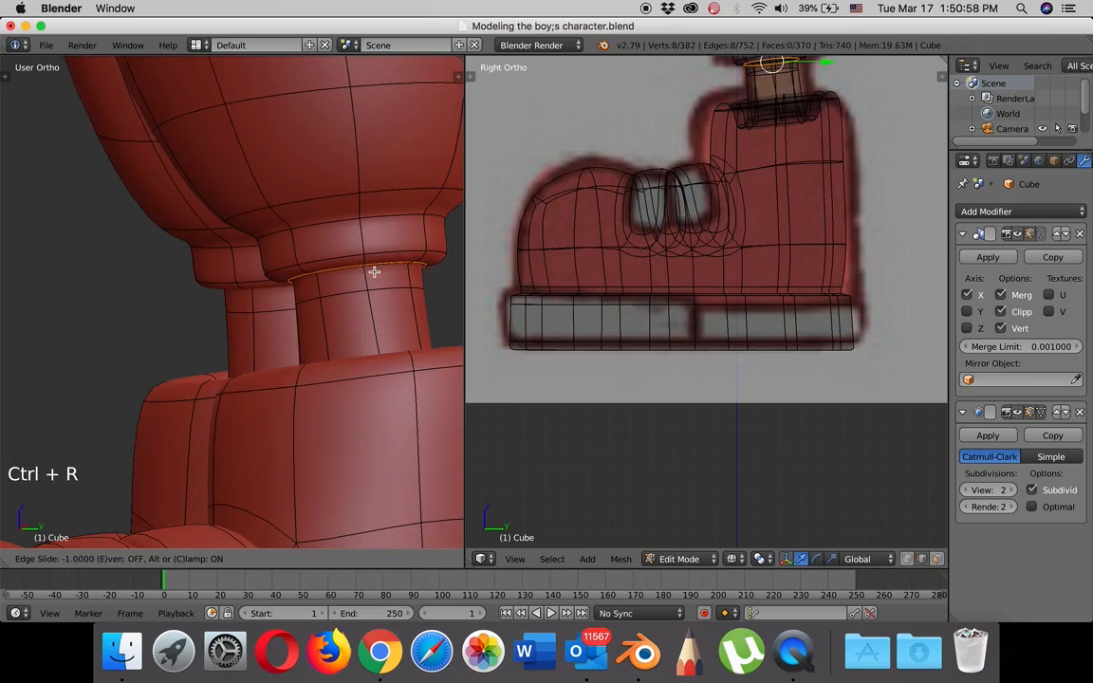
click(374, 272)
key(Tab)
mouse_move(388, 306)
middle_down()
mouse_move(376, 286)
mouse_move(372, 306)
middle_up()
key(Tab)
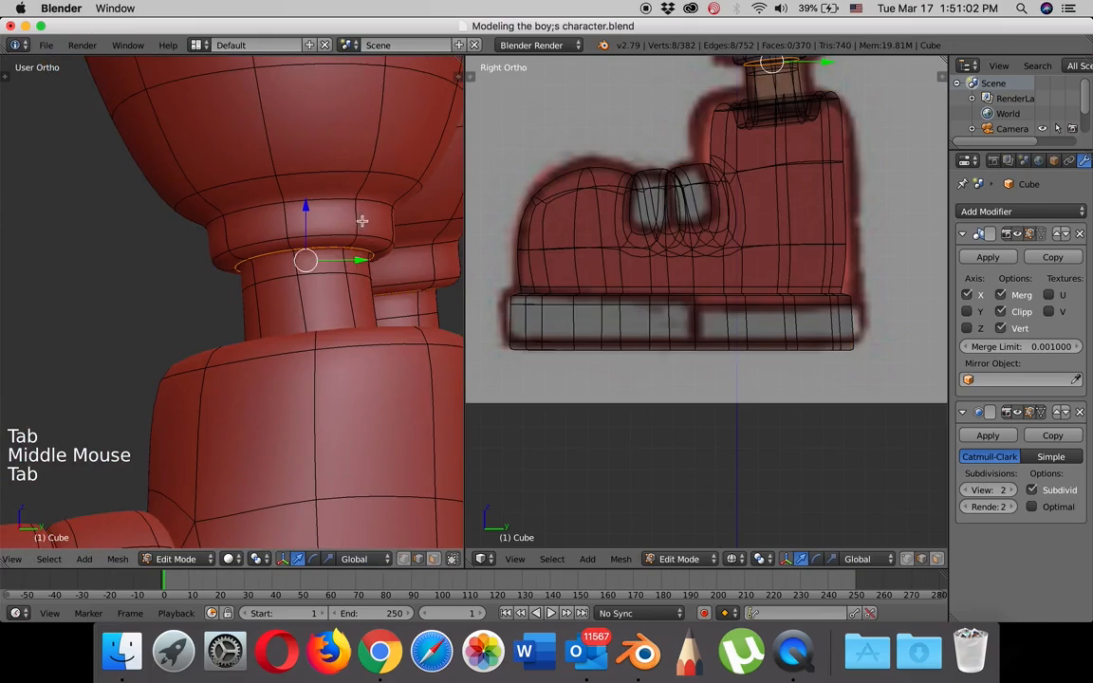
Add an edge loop where the trouser leg meets the cuff and slide it inward against the cuff to sharpen the crease.
key(ctrl+r)
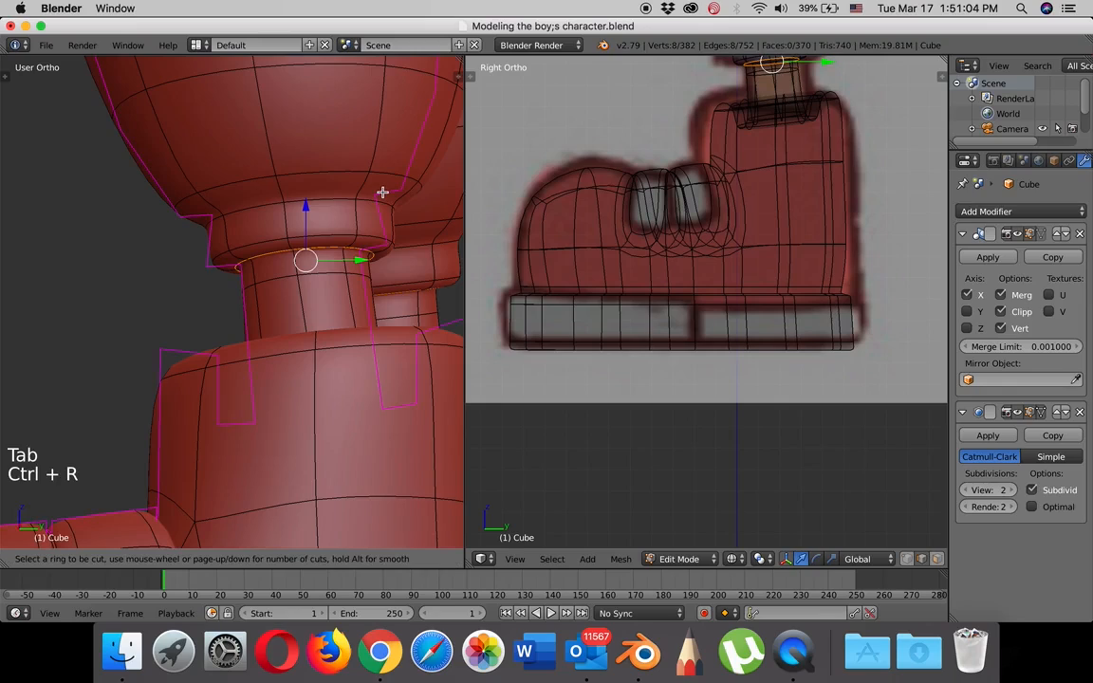
click(369, 185)
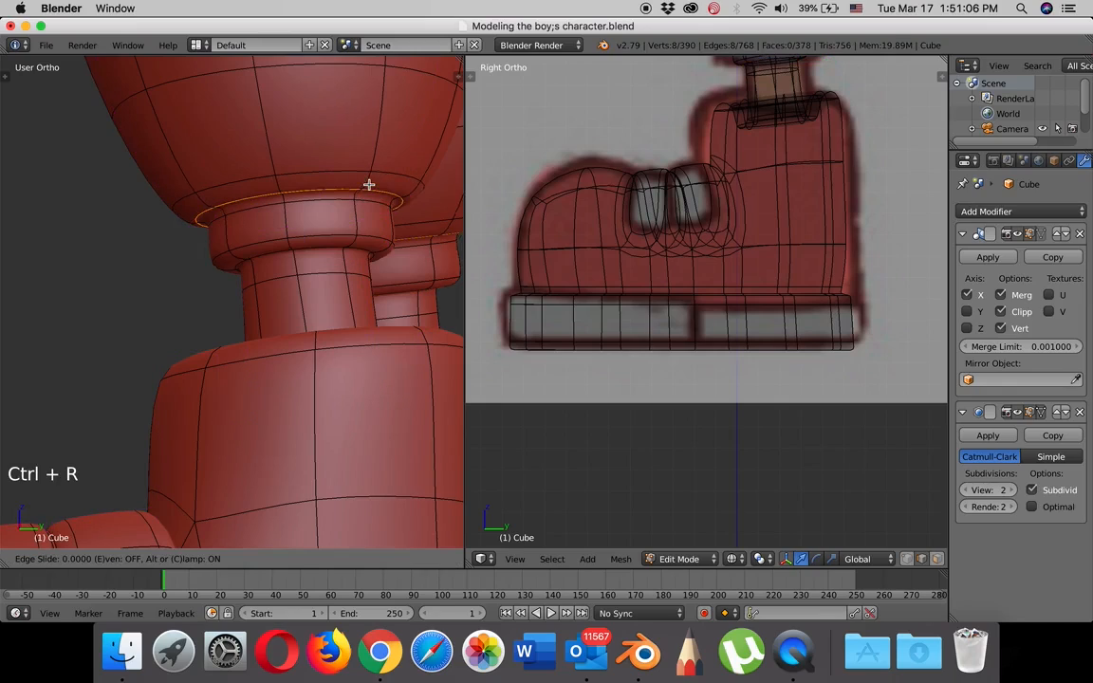
click(326, 183)
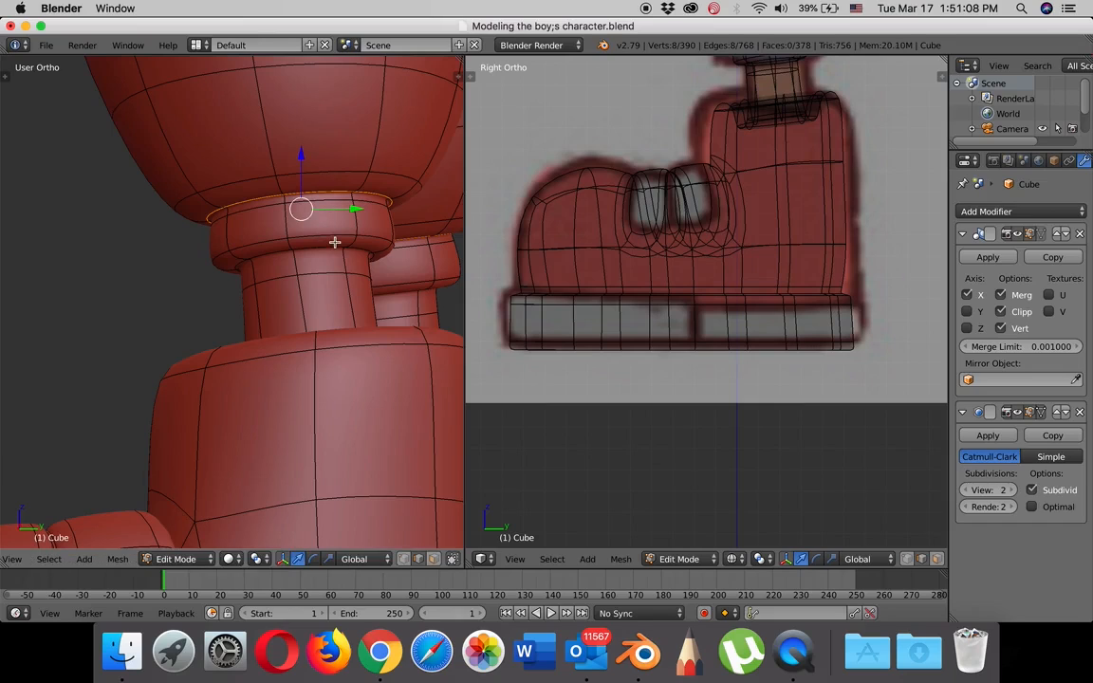
key(Tab)
mouse_move(337, 244)
middle_down()
mouse_move(361, 236)
mouse_move(347, 246)
middle_up()
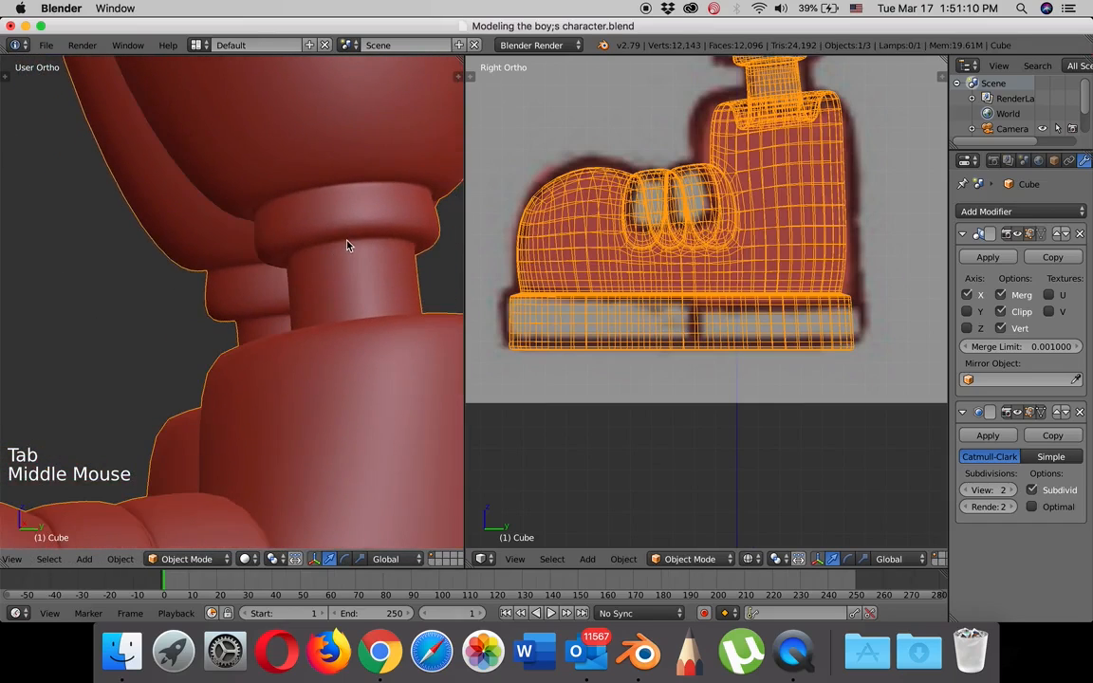
Examine the whole smoothed character from the front and at an angle.
scroll(344, 243, down, 8)
middle_drag(234, 253, 321, 260)
scroll(291, 268, down, 3)
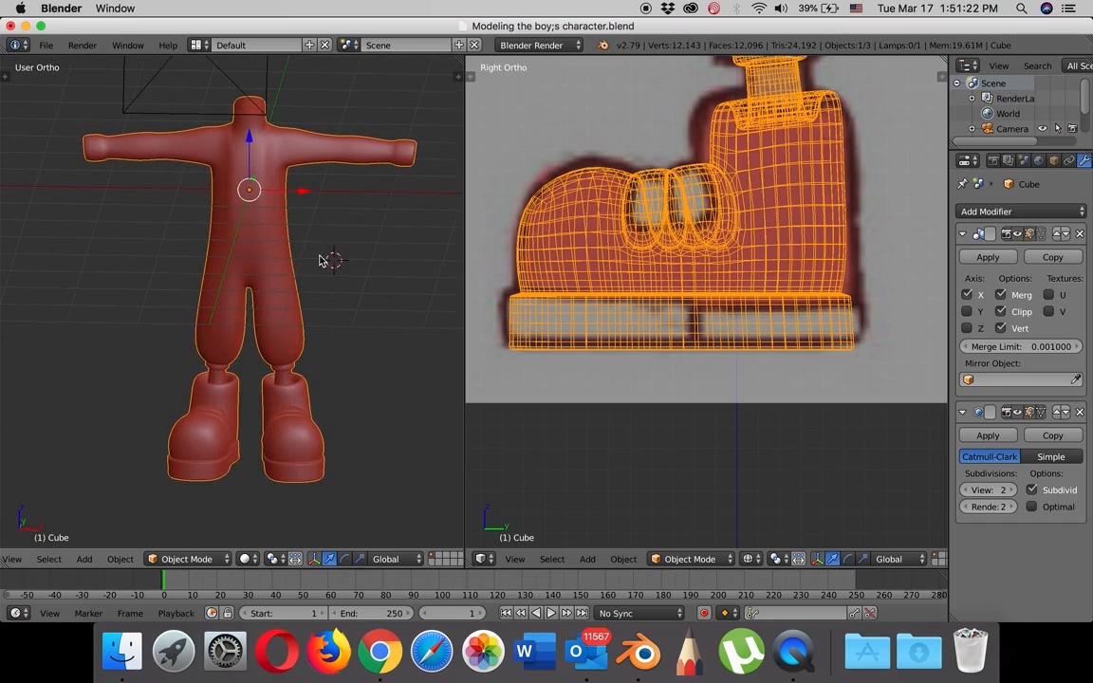
shift+middle_drag(314, 218, 330, 264)
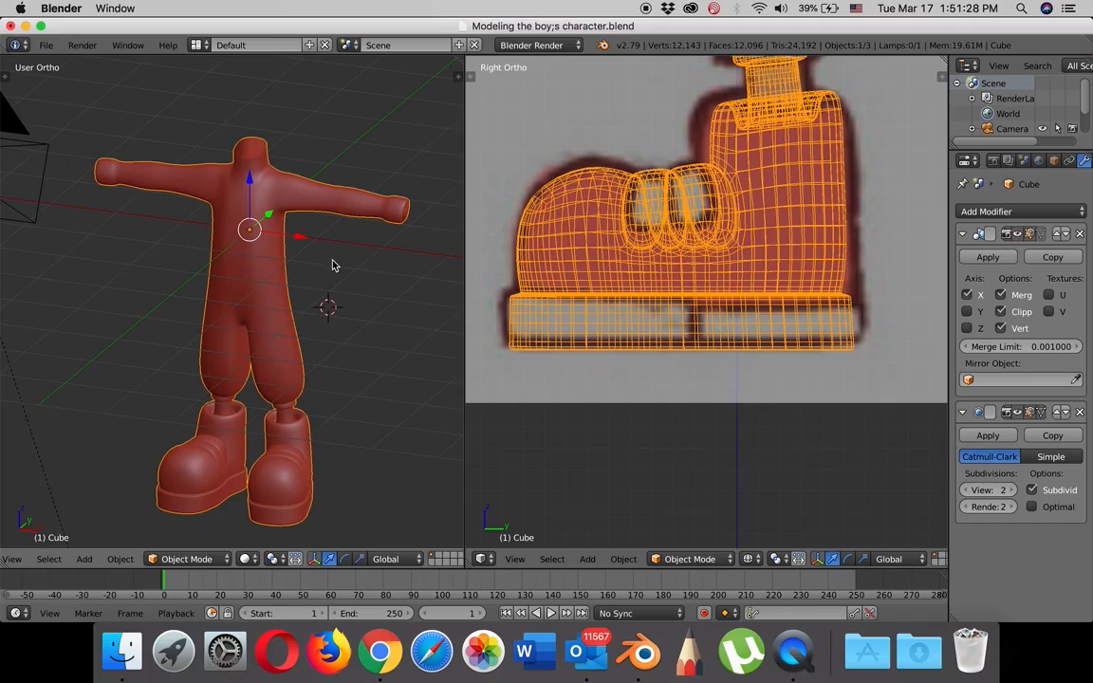